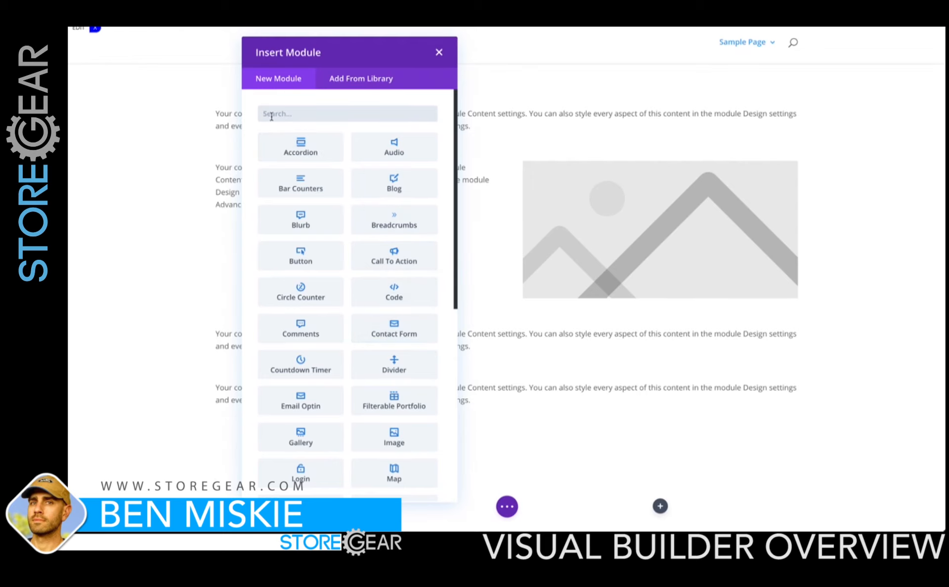
Find the Text module with the search term "tex" and insert it into the bottom row's first column.
scroll(350, 360, "down", 7)
scroll(349, 361, "up", 8)
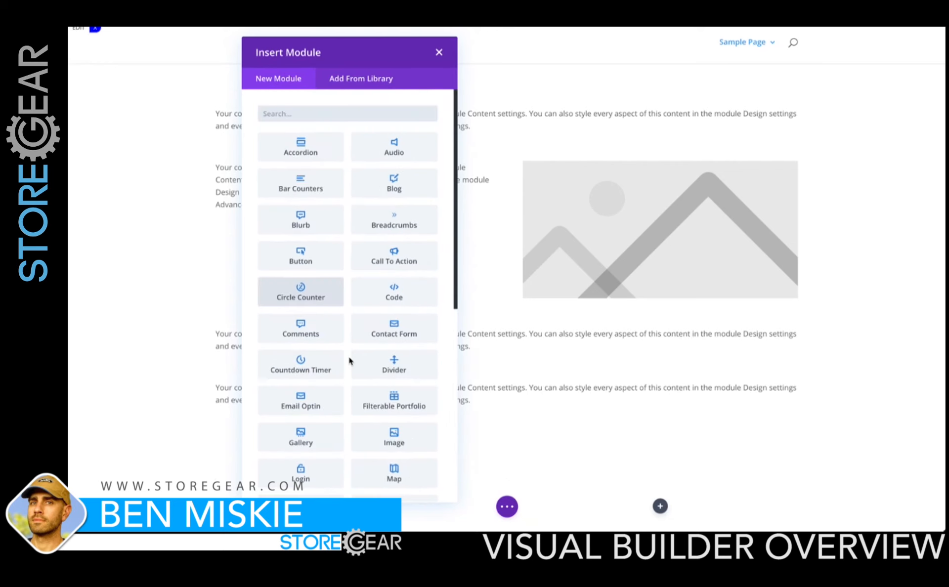
left_click(347, 114)
type("text")
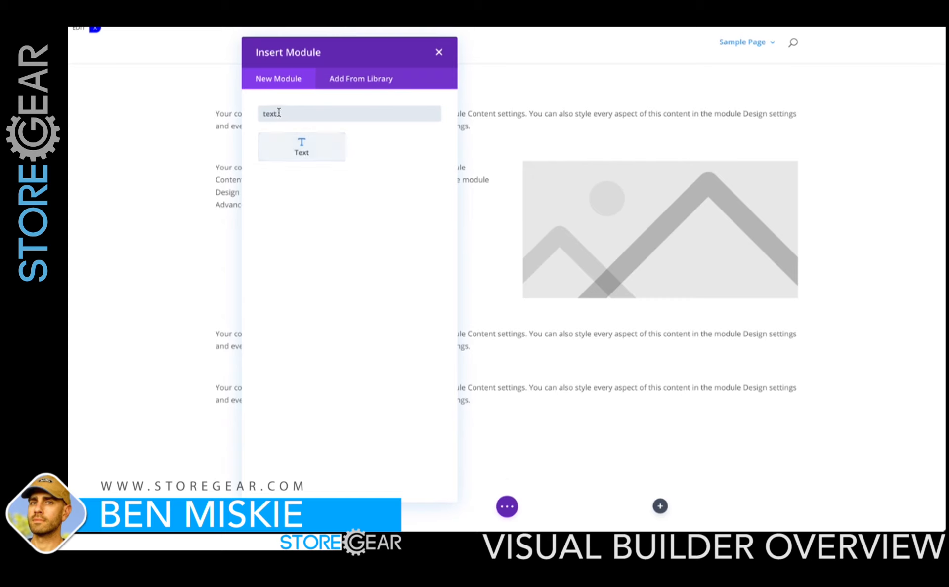
key("BackSpace")
type("te")
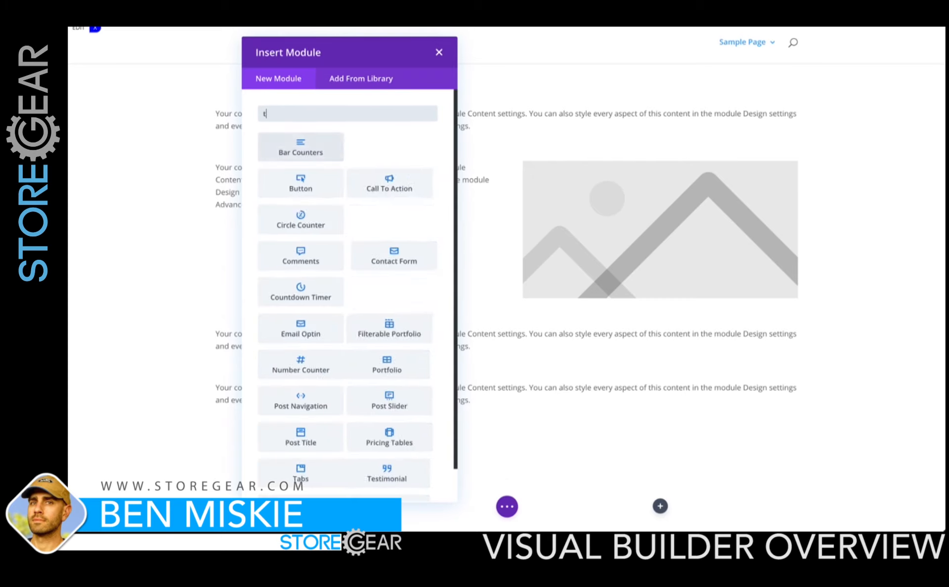
type("x")
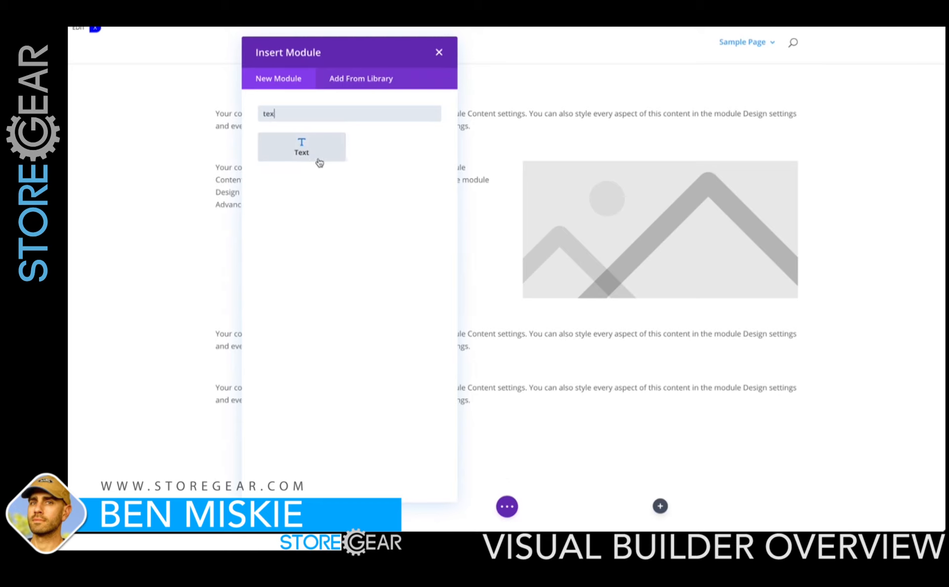
left_click(302, 154)
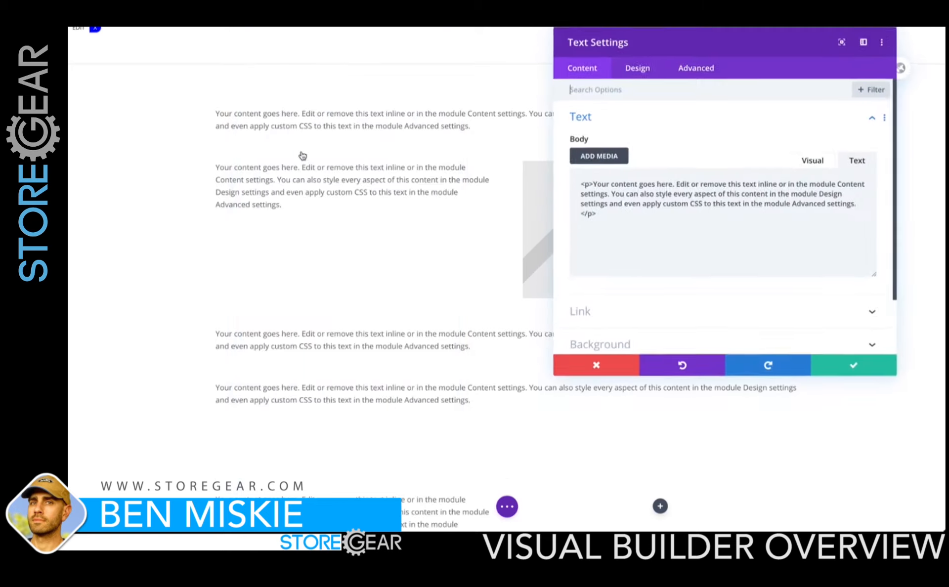
Look over the new Text module's placeholder body content and close its settings without changes.
scroll(286, 281, "down", 2)
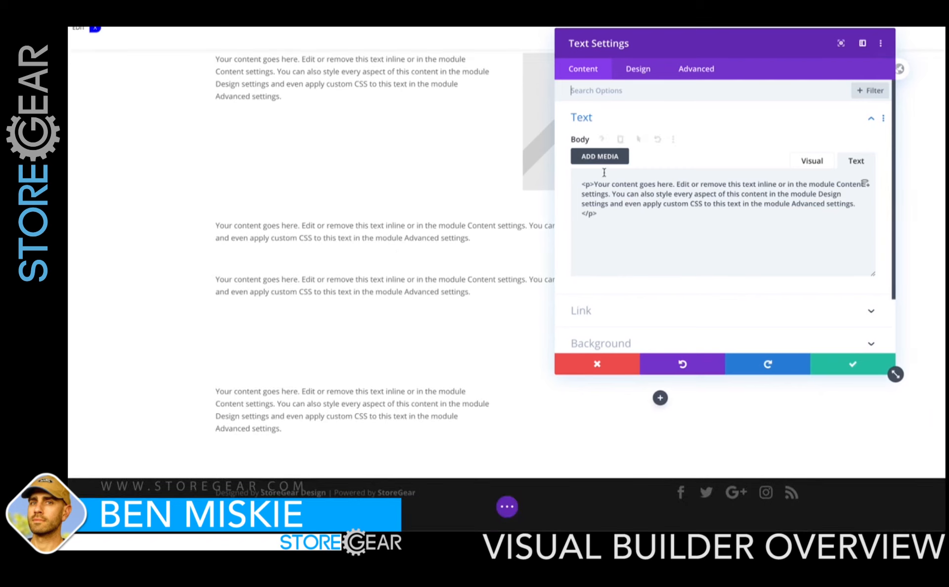
left_click_drag(599, 210, 585, 184)
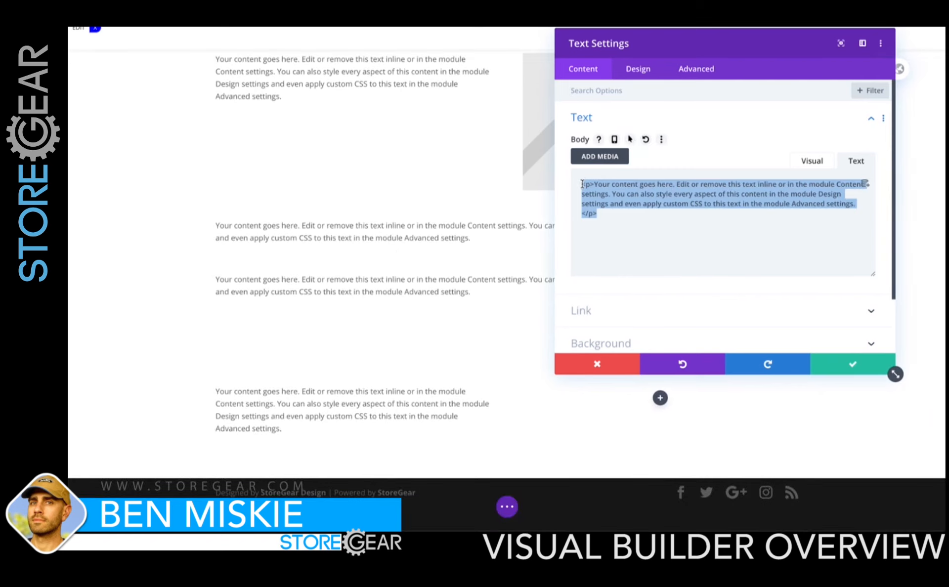
left_click(596, 214)
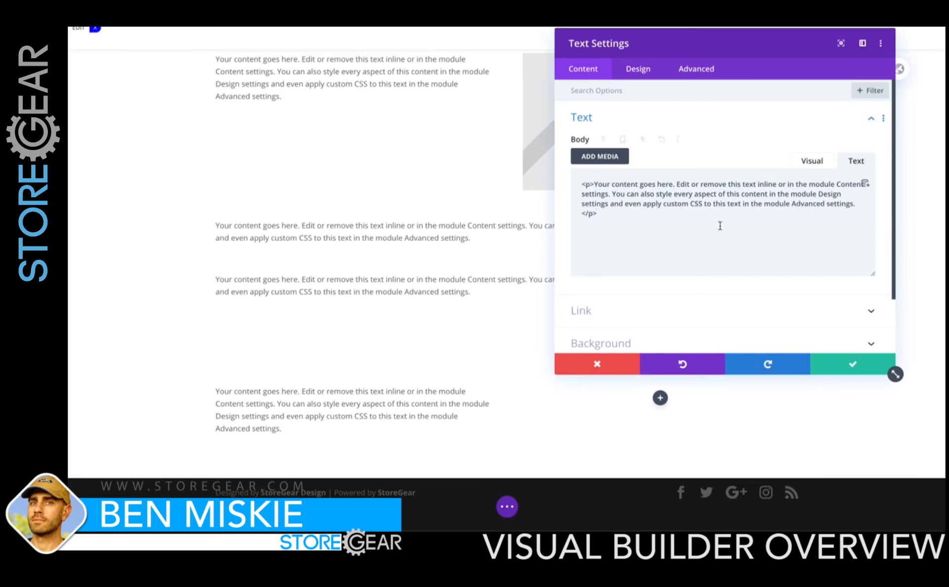
left_click(601, 365)
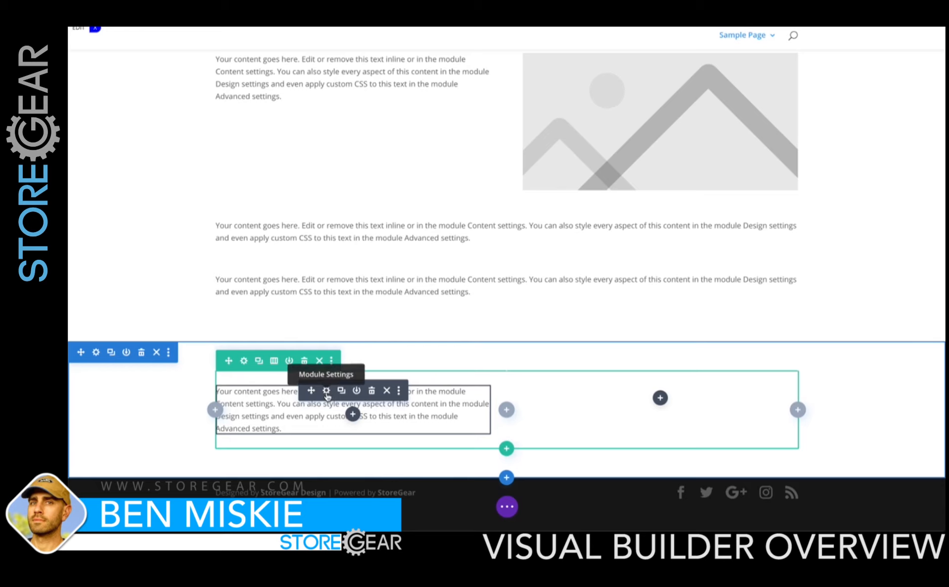
Move the bottom two-column row between the text rows of the section above and return it to its own section.
left_click_drag(312, 395, 369, 420)
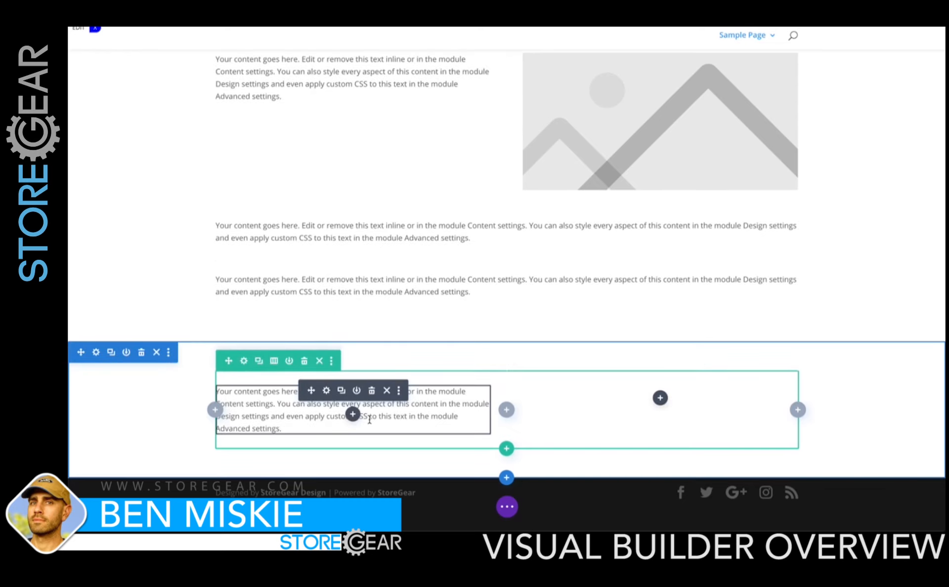
left_click_drag(228, 360, 253, 330)
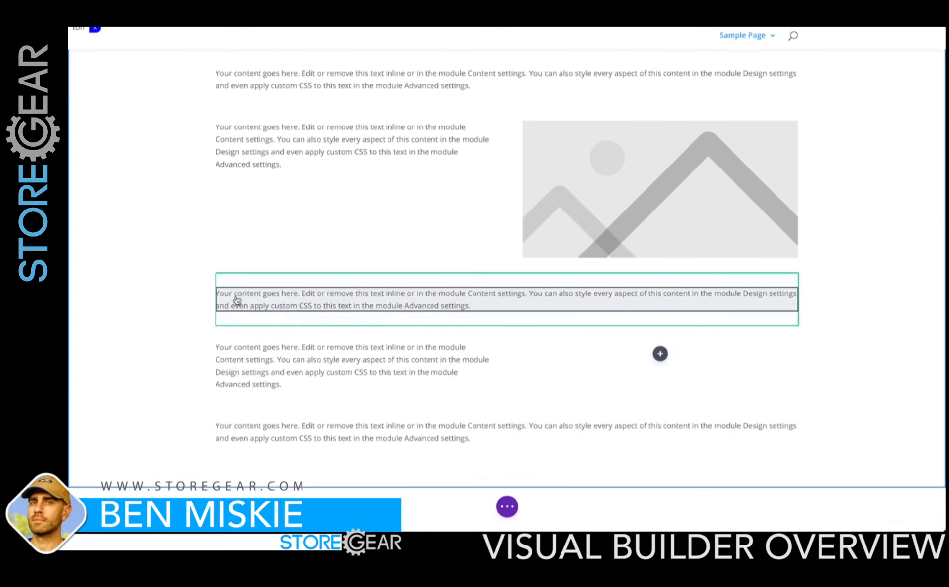
left_click_drag(229, 316, 445, 468)
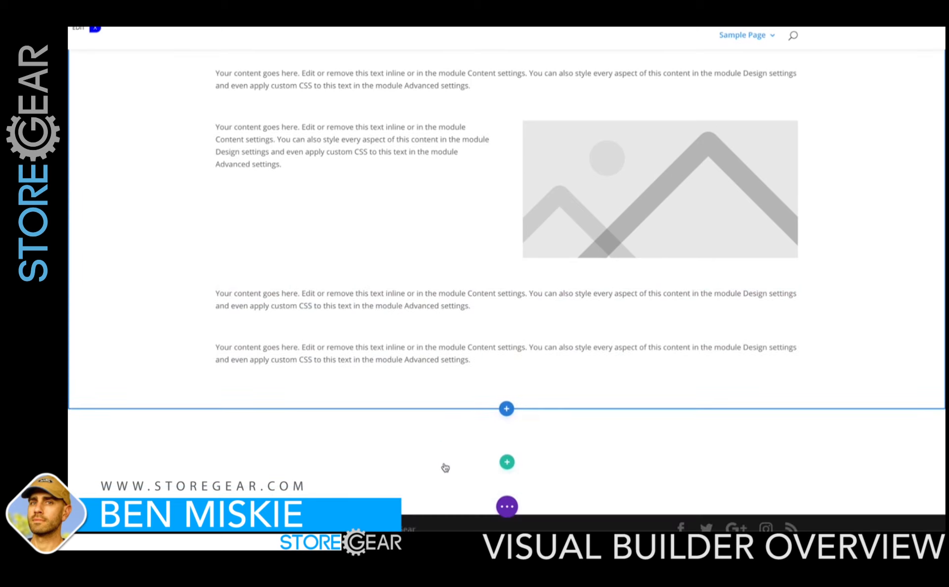
scroll(445, 468, "down", 2)
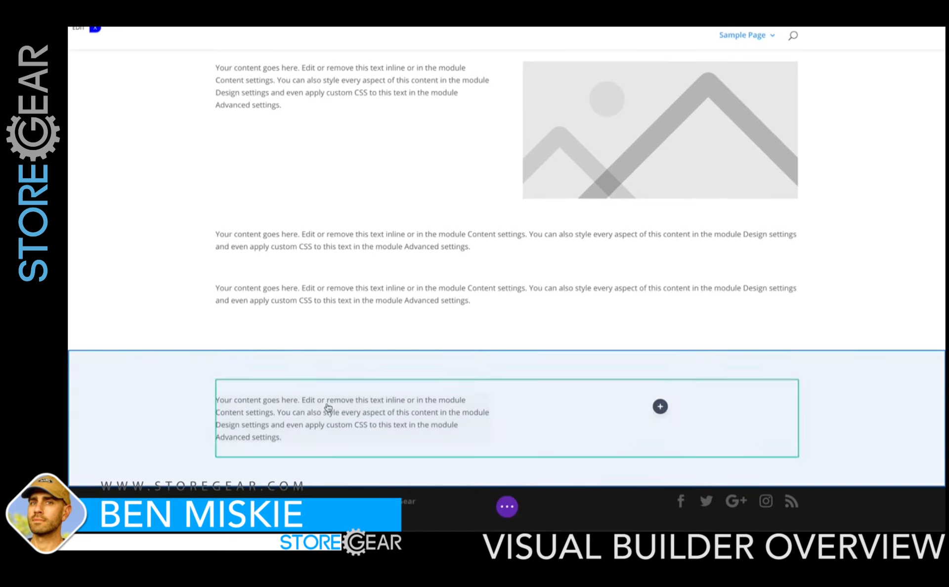
Copy the bottom row's Text module and paste it below the full-width text module directly under the image row.
mouse_move(266, 412)
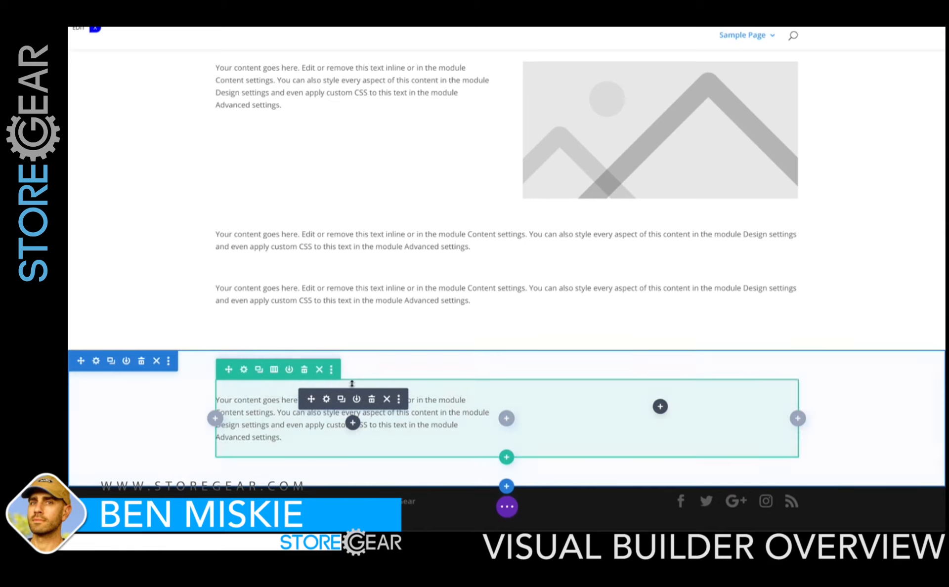
left_click(399, 401)
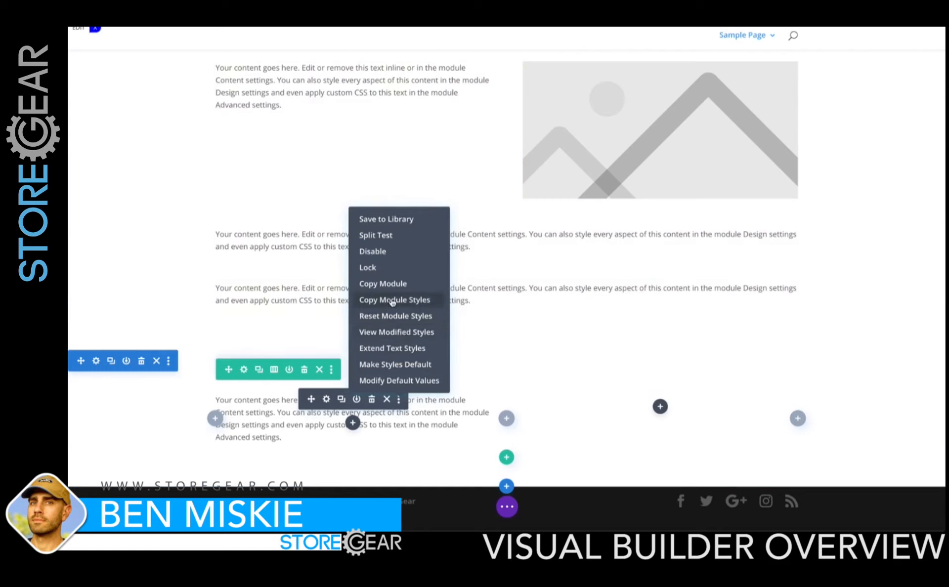
left_click(385, 285)
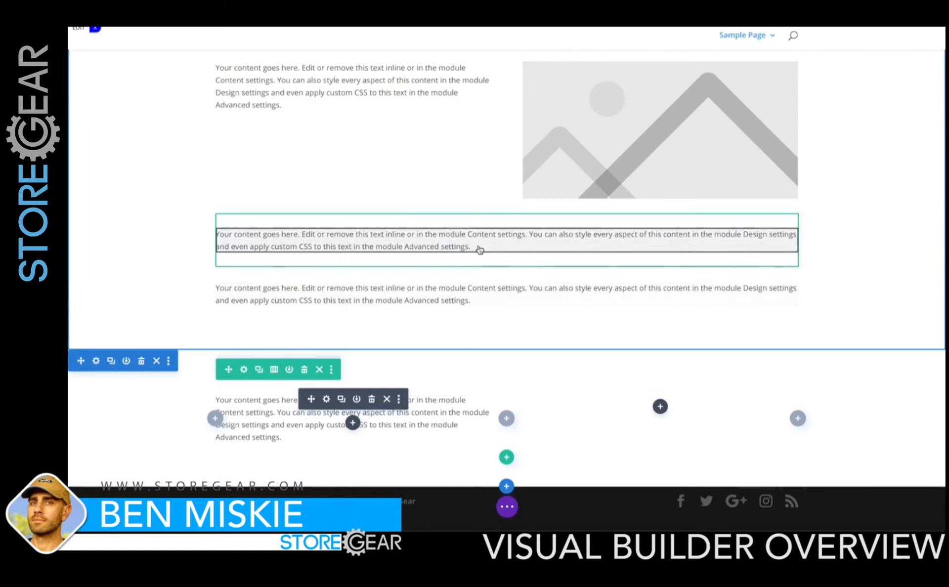
mouse_move(512, 243)
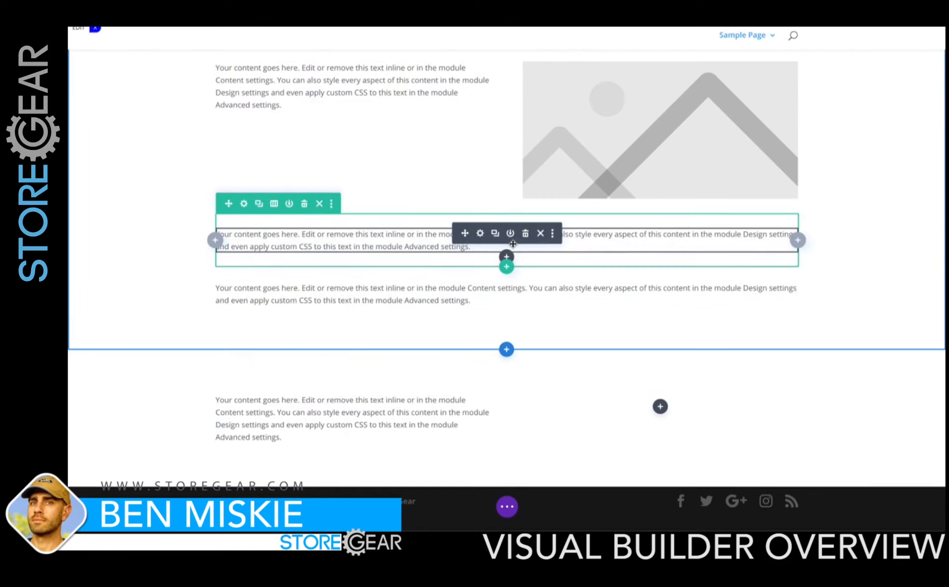
left_click(552, 234)
left_click(543, 153)
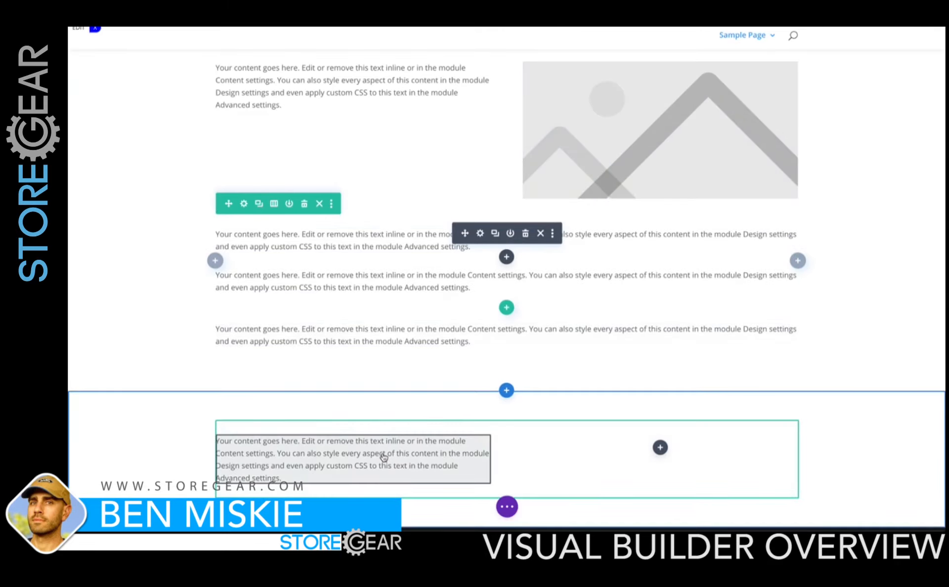
Replace the placeholder body paragraph of the bottom row's Text module with "I am editing text".
scroll(383, 457, "down", 2)
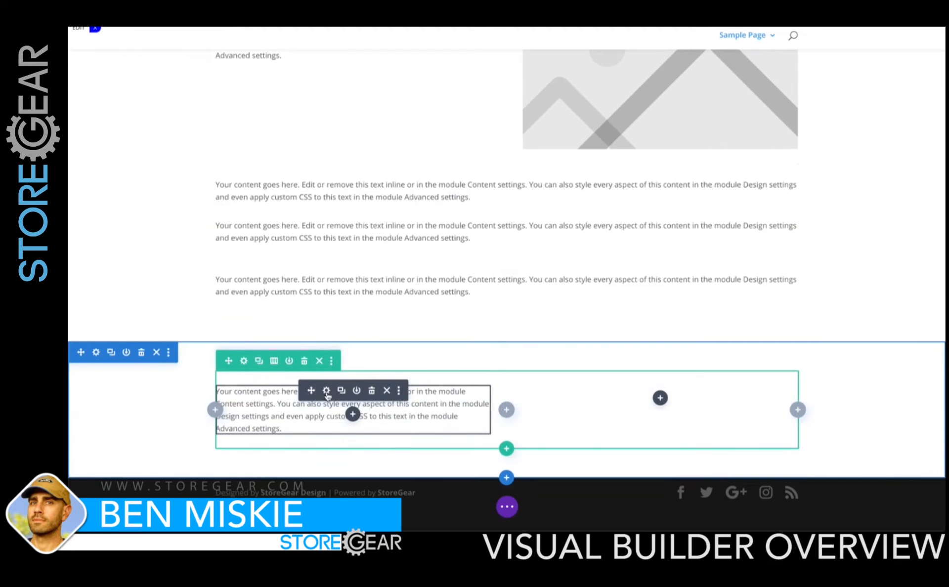
left_click(326, 391)
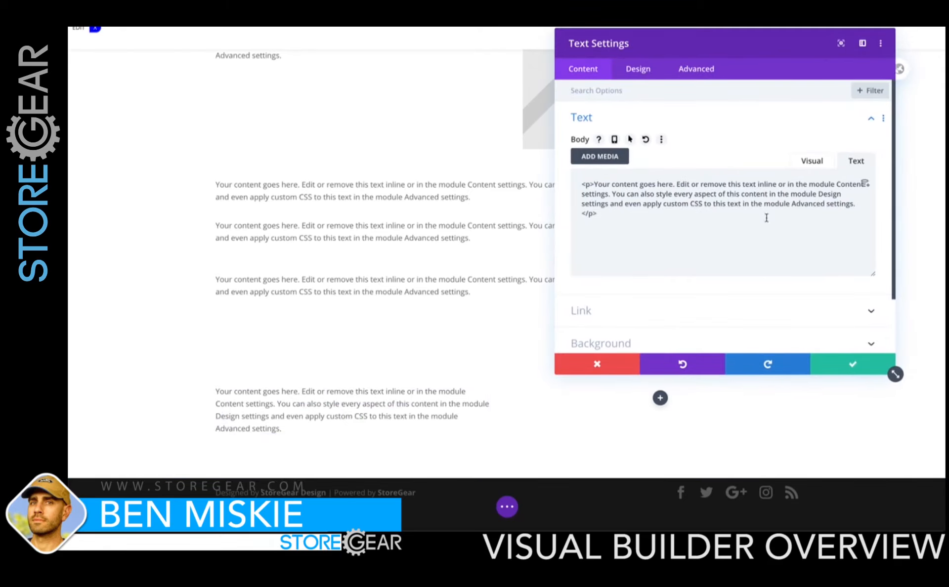
left_click_drag(858, 207, 596, 186)
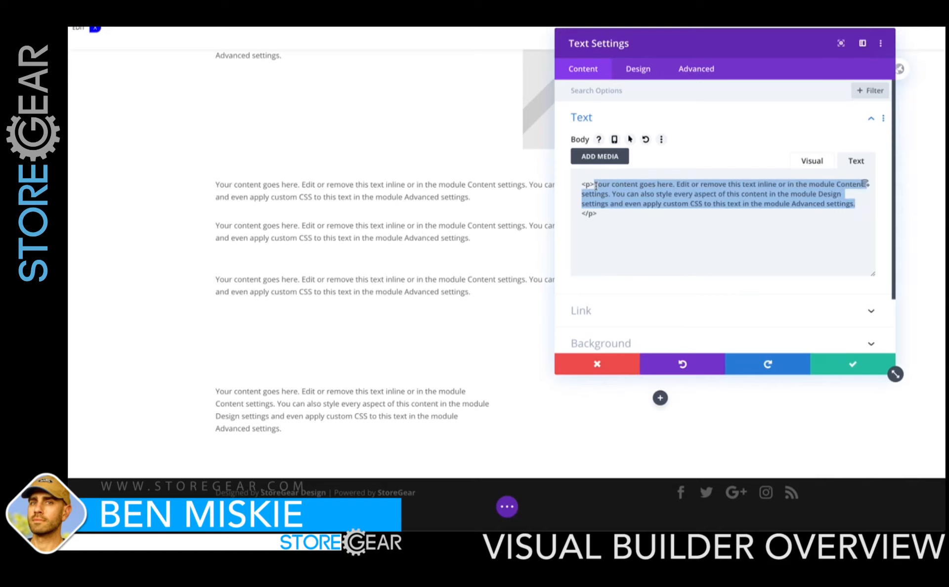
type("I am editin")
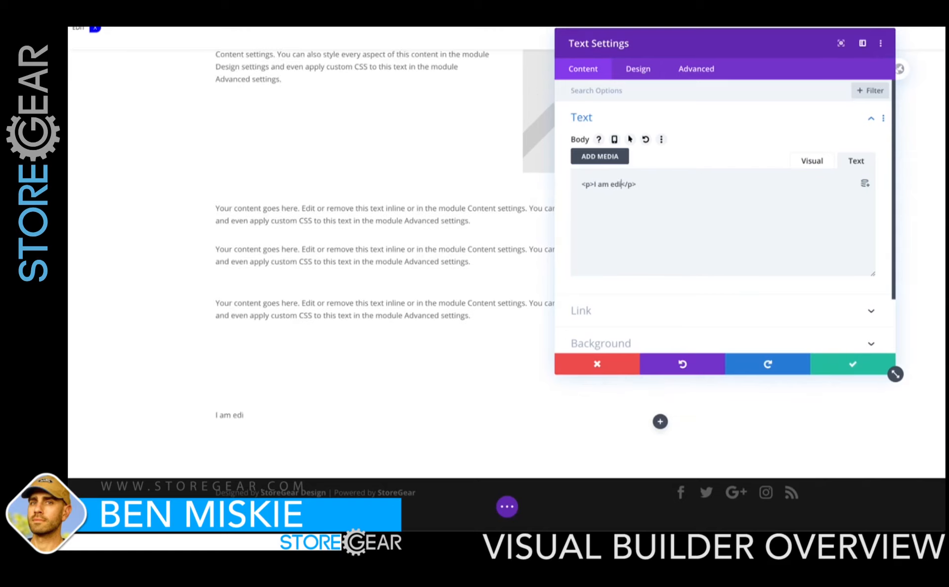
type("g text")
Switch the body to the visual editor and add a second line reading "kjsdlkjsldkj".
left_click_drag(689, 193, 572, 185)
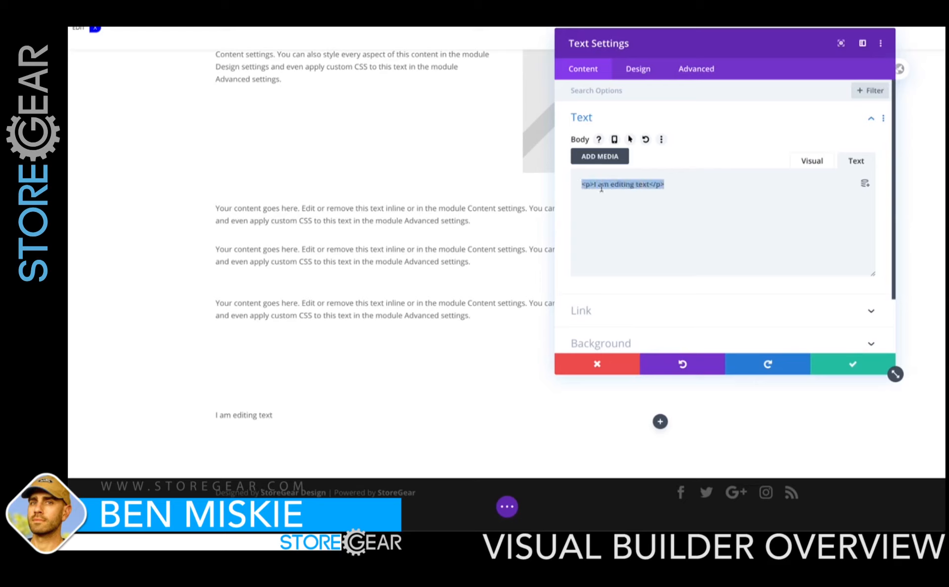
left_click(812, 162)
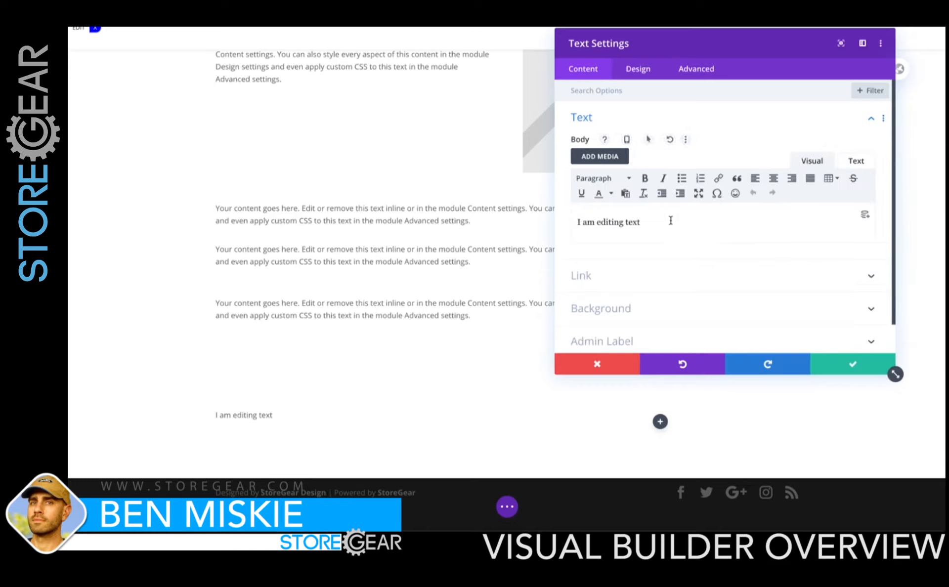
left_click_drag(673, 222, 568, 213)
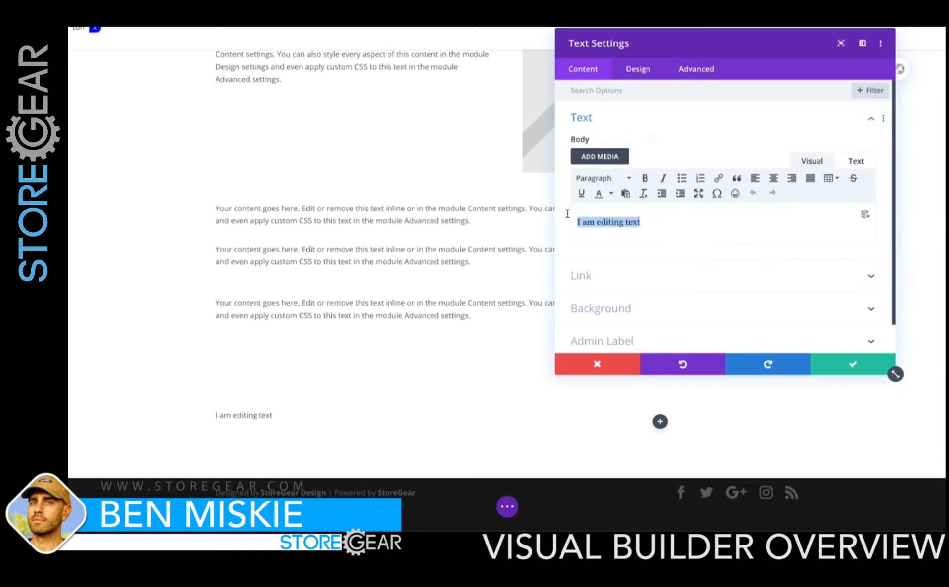
left_click(629, 178)
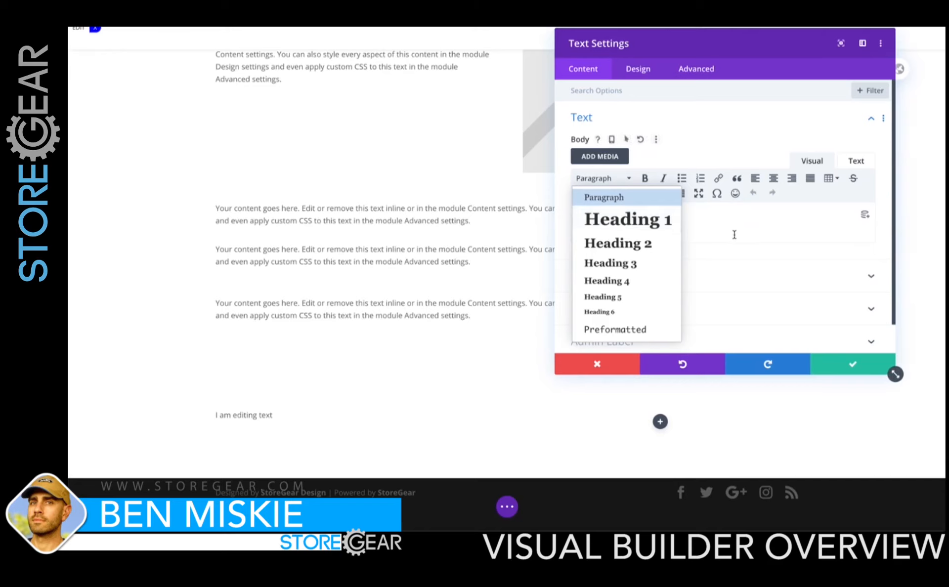
left_click(688, 213)
key("Return")
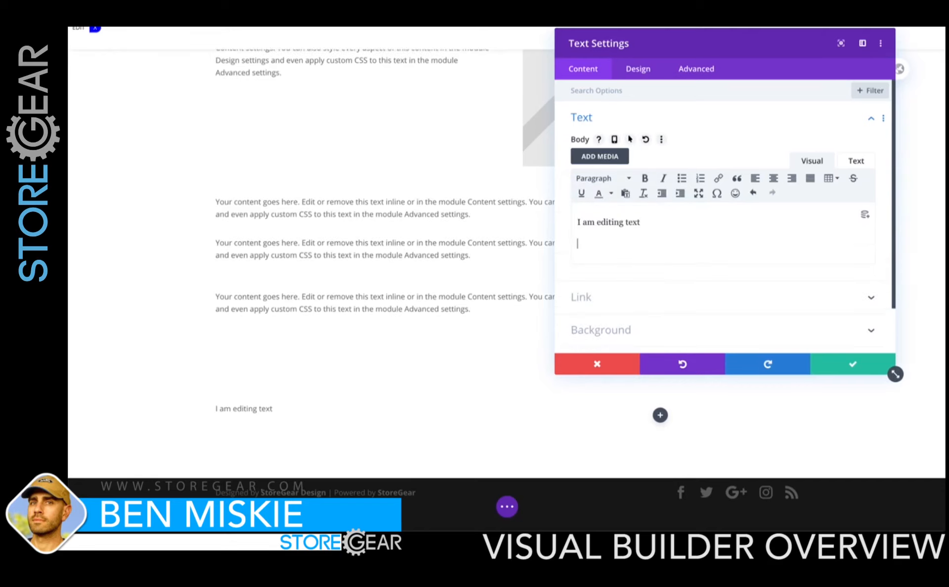
type("kjsdlkjsldkj")
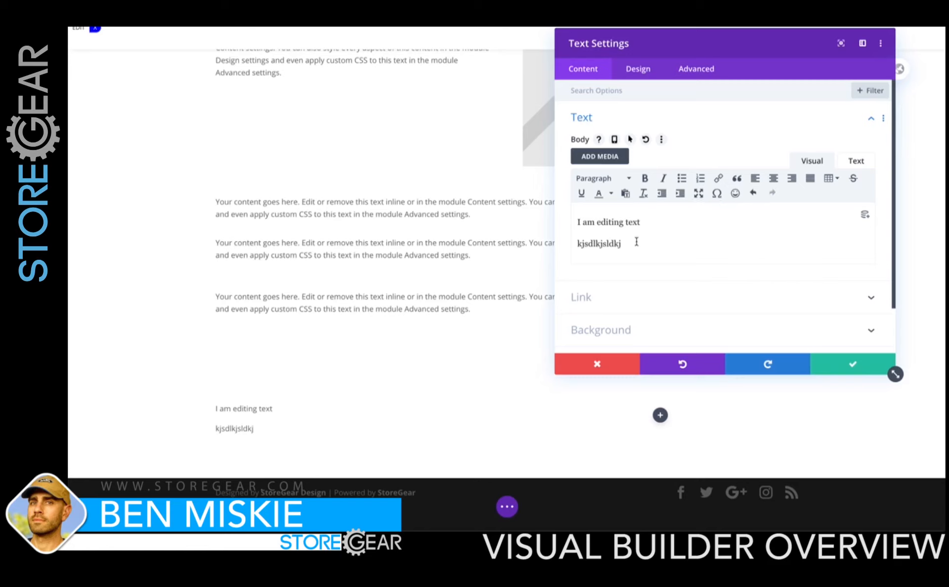
Format both body lines as a bulleted list and make the settings window taller.
left_click_drag(636, 240, 558, 216)
left_click(682, 179)
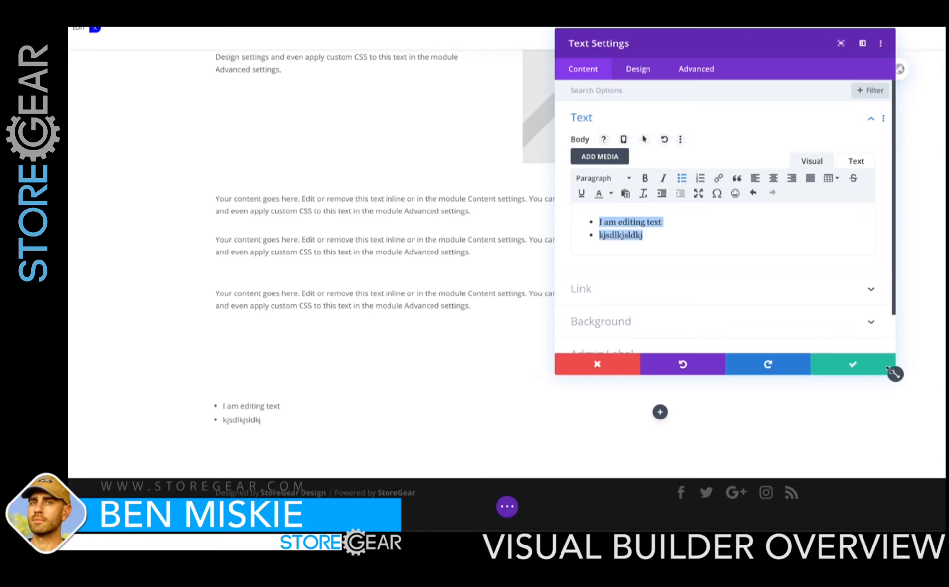
left_click_drag(893, 374, 898, 412)
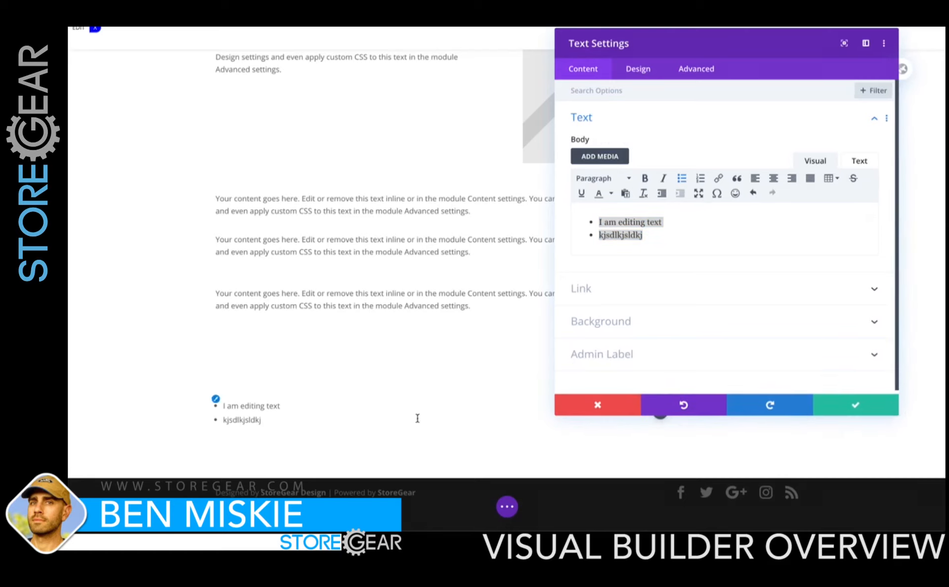
Add a third bullet "lkd;slks;ldk l;k ;lks;dlks ;lk" inline on the page and save the module.
left_click(263, 420)
key("Return")
type("lkd;slks;ldk l;k ;lks;dlks ;lk")
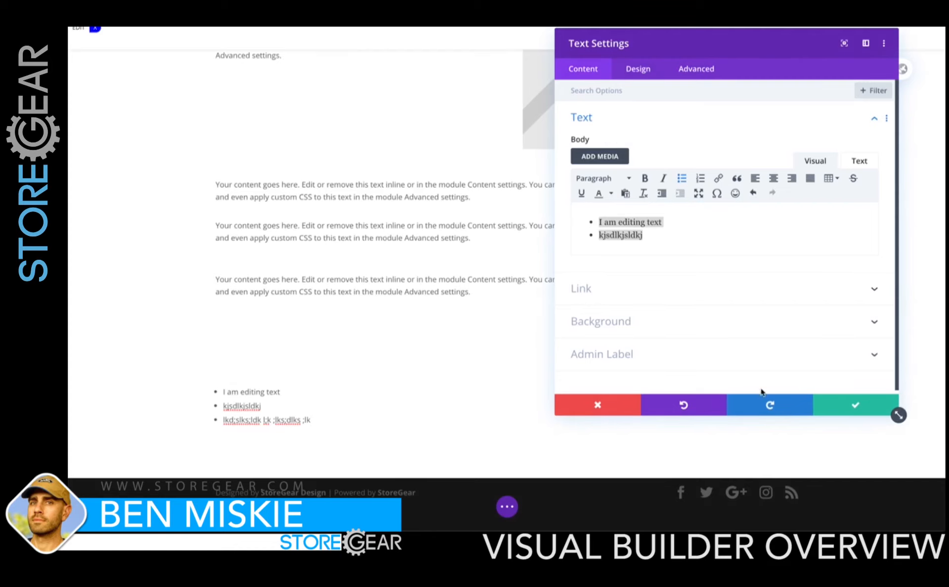
left_click(841, 406)
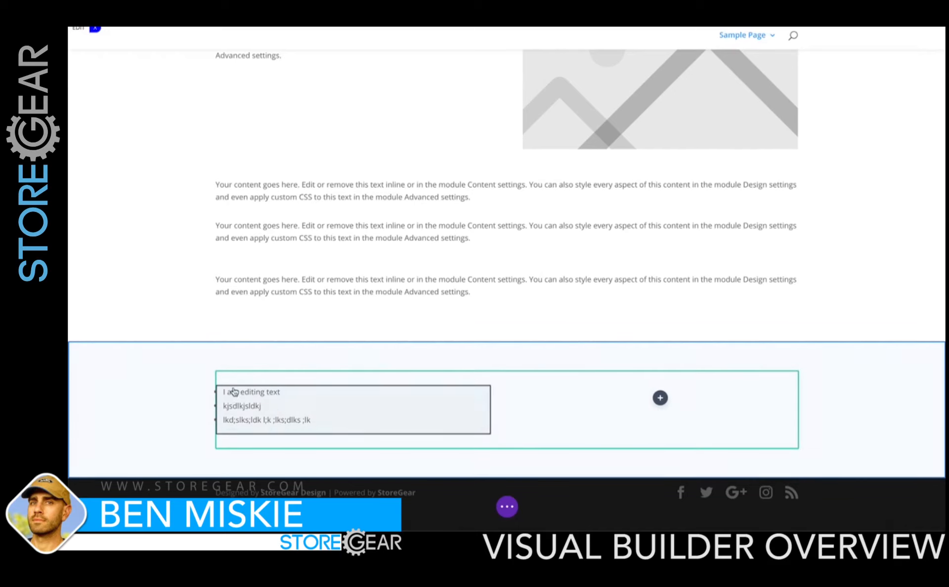
Reopen the bulleted Text module's settings and collapse its Text section to view the content option groups.
mouse_move(316, 406)
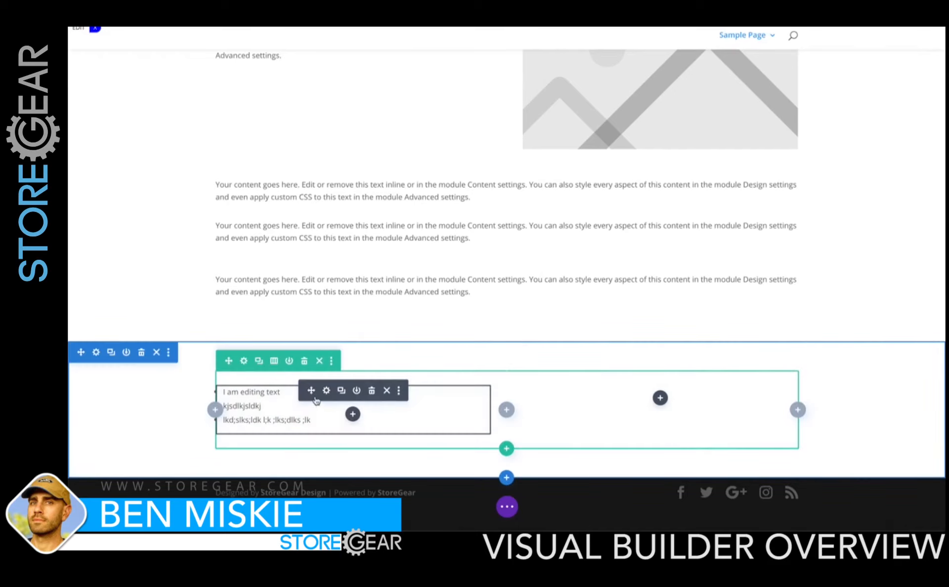
left_click(325, 391)
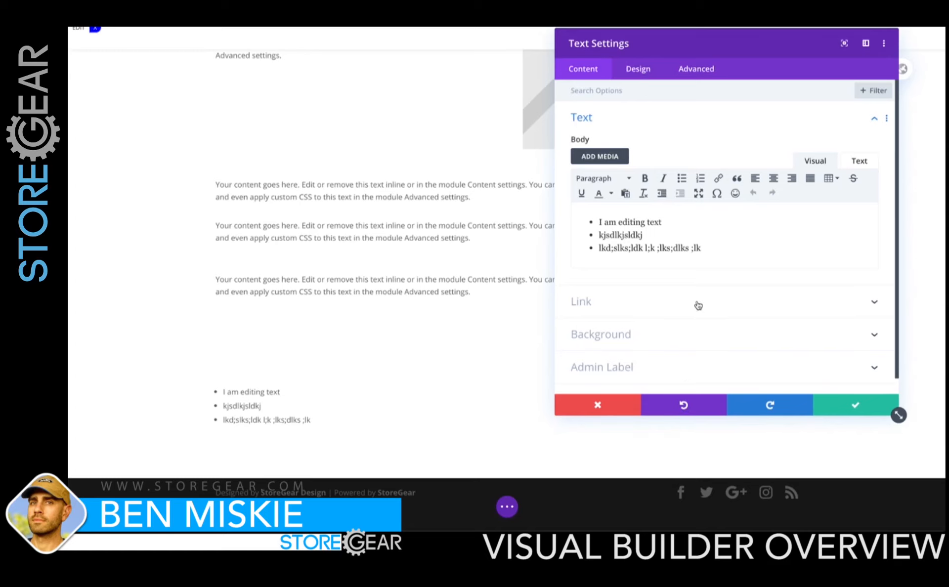
left_click(874, 119)
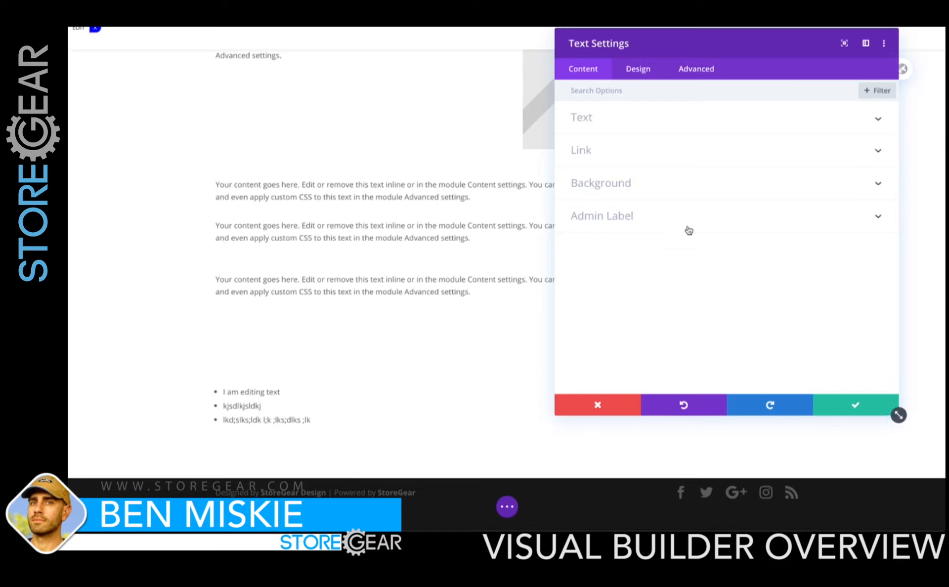
Give the bulleted Text module a semi-transparent blue background color, rgba(64,92,178,0.41).
left_click(616, 186)
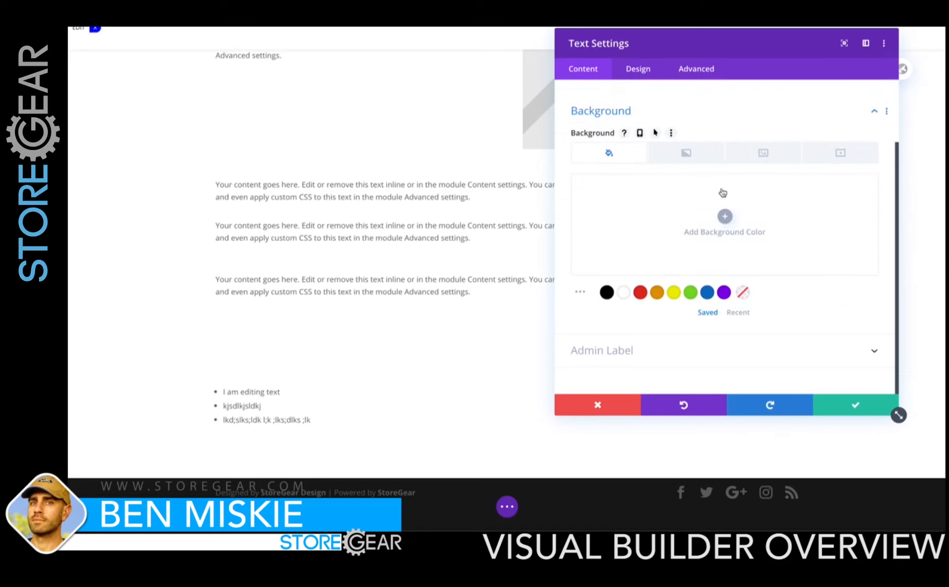
left_click(707, 293)
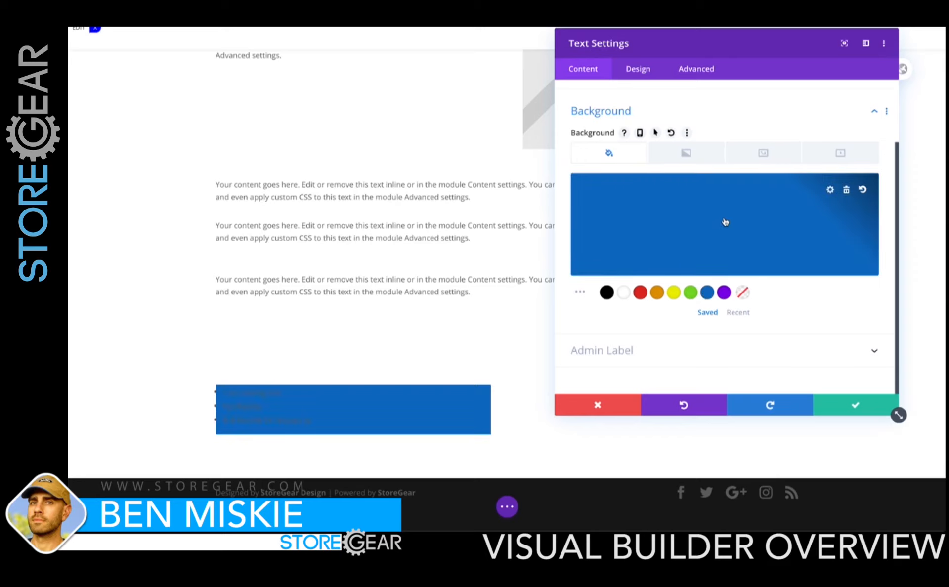
left_click(830, 190)
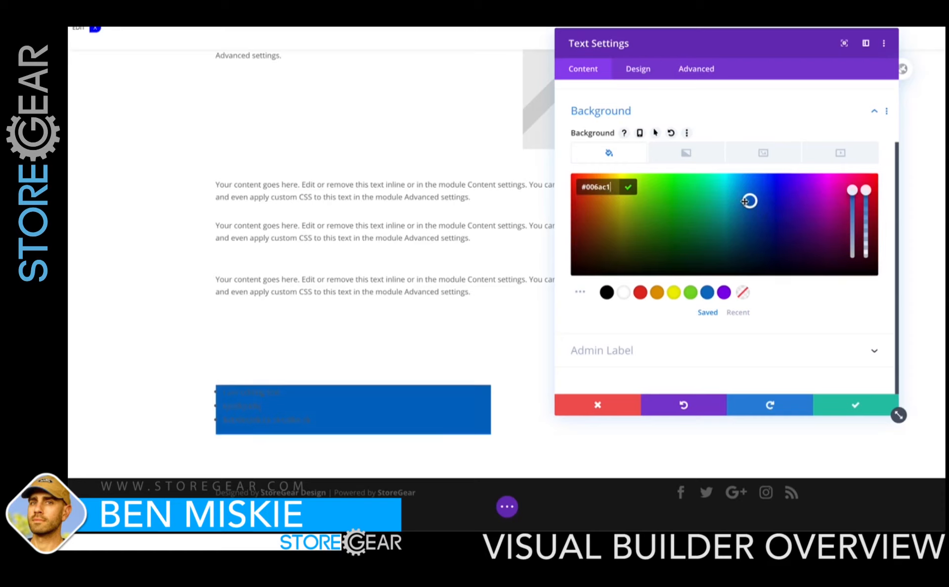
left_click_drag(745, 201, 604, 239)
left_click_drag(651, 243, 763, 206)
left_click_drag(853, 192, 866, 237)
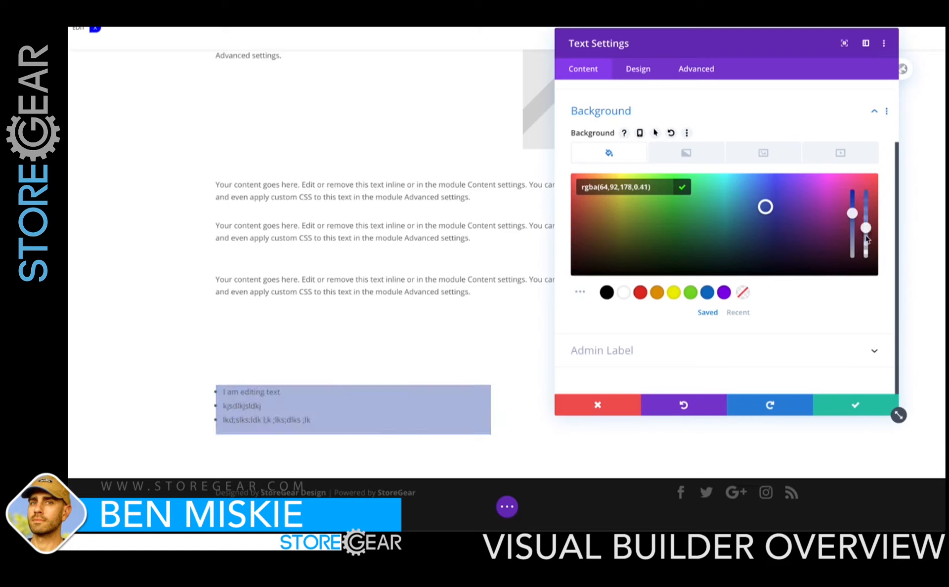
left_click(684, 187)
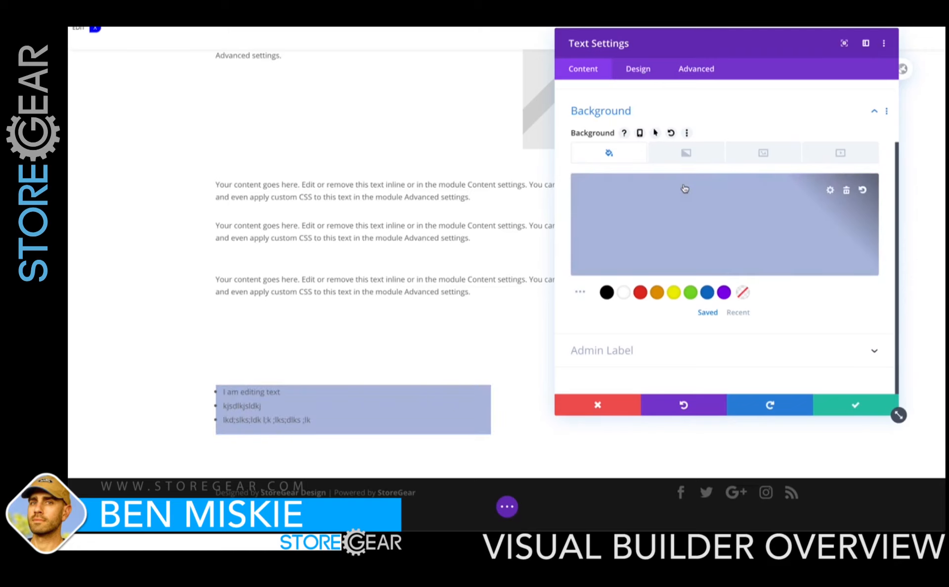
Add a background gradient to the module and set its second color to orange #e09900.
left_click(686, 154)
left_click(725, 253)
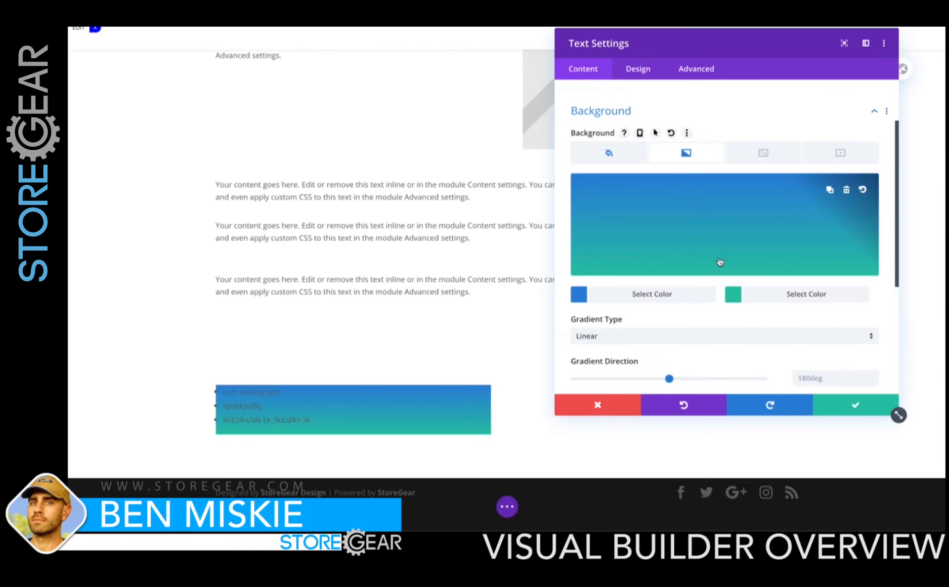
left_click(734, 297)
left_click(657, 293)
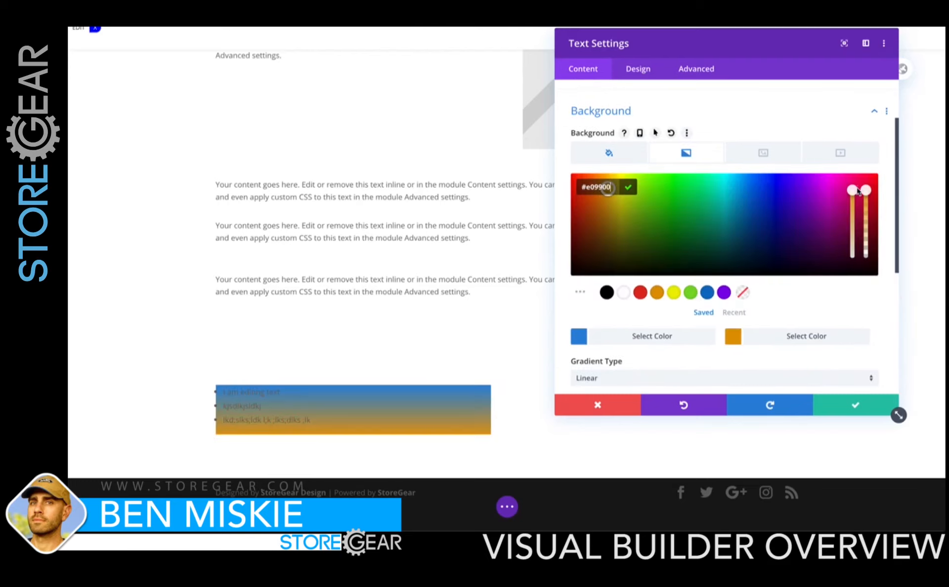
Set the background gradient's direction to 54deg and its end position to 57%.
scroll(811, 247, "down", 3)
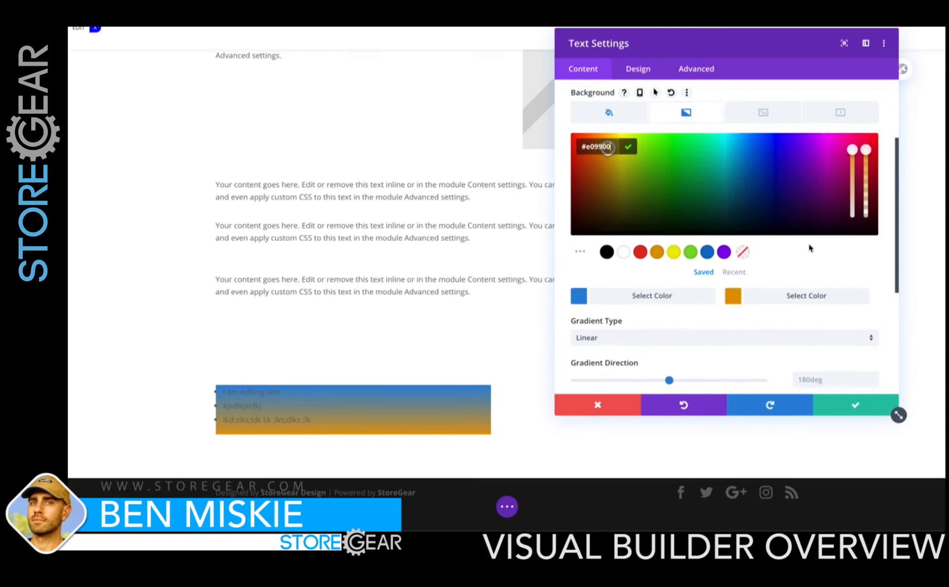
left_click_drag(671, 331, 602, 333)
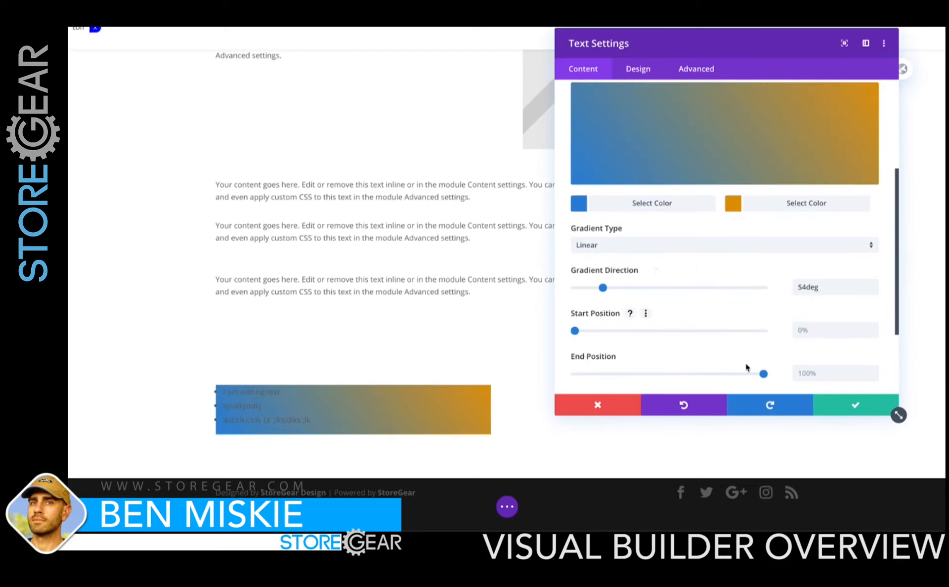
left_click_drag(764, 374, 683, 381)
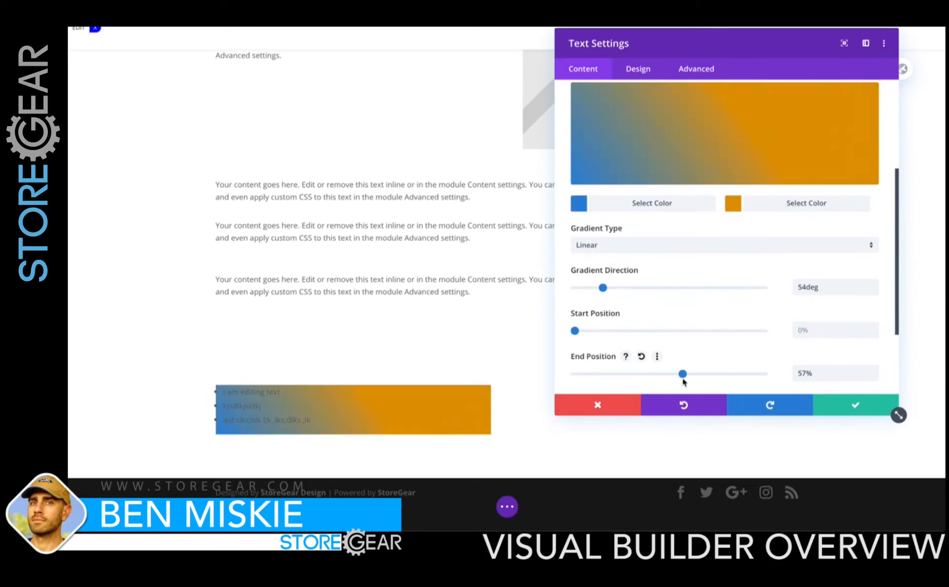
Change the background gradient's type to Radial.
left_click(635, 244)
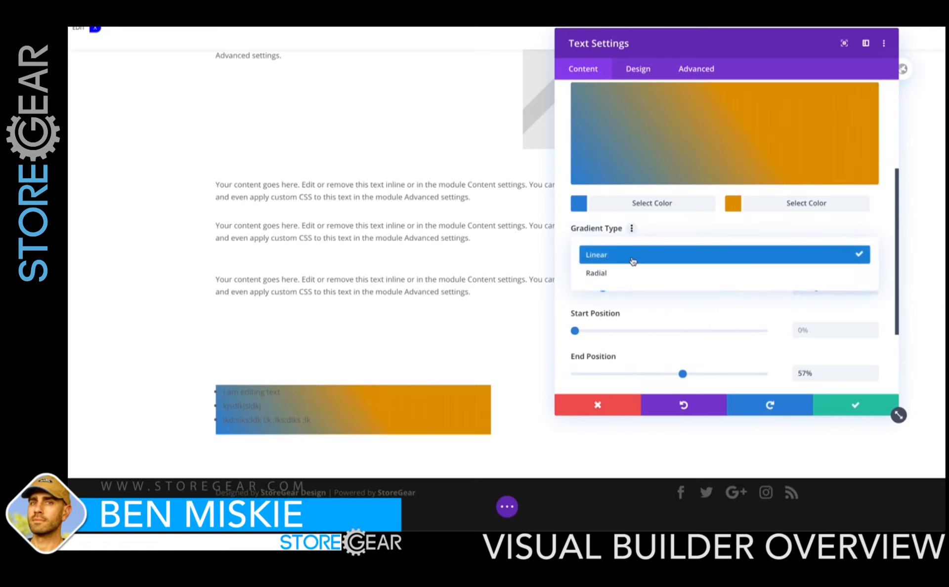
left_click(616, 273)
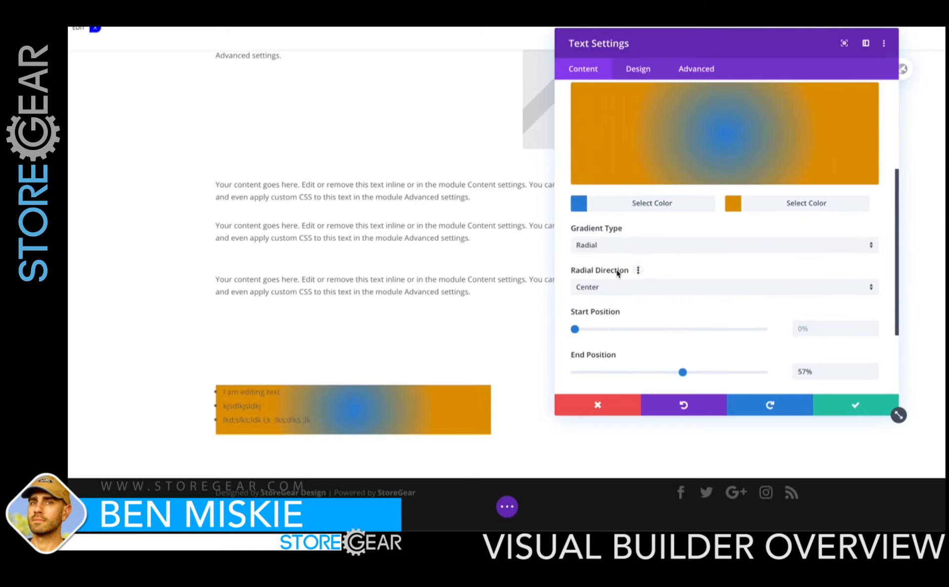
scroll(660, 370, "down", 3)
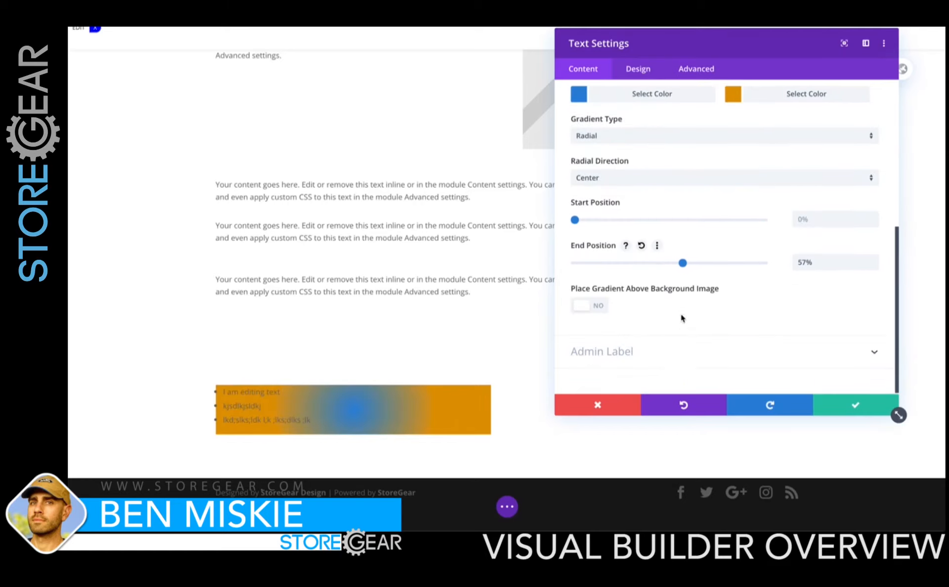
Look through the background image and background video options, and collapse the Background group.
scroll(682, 318, "up", 6)
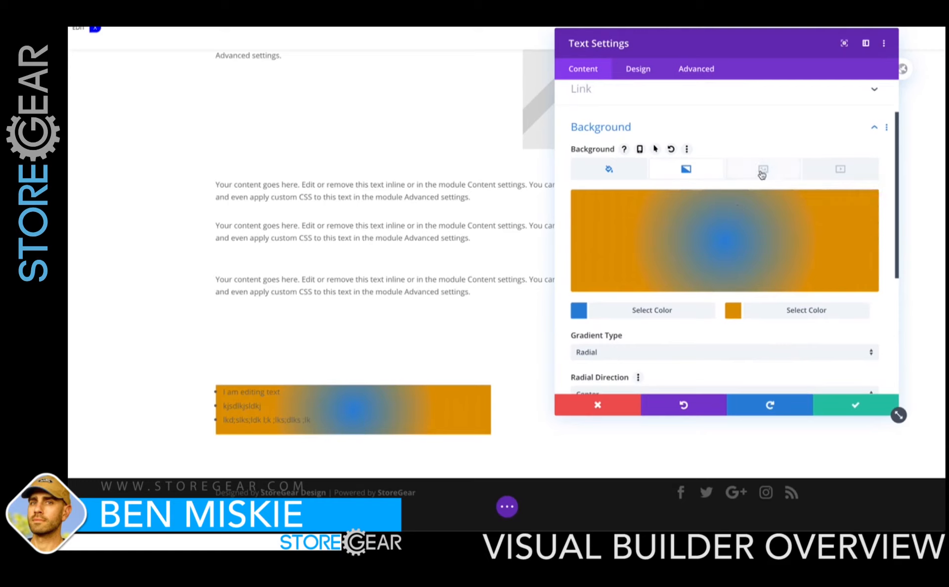
left_click(763, 170)
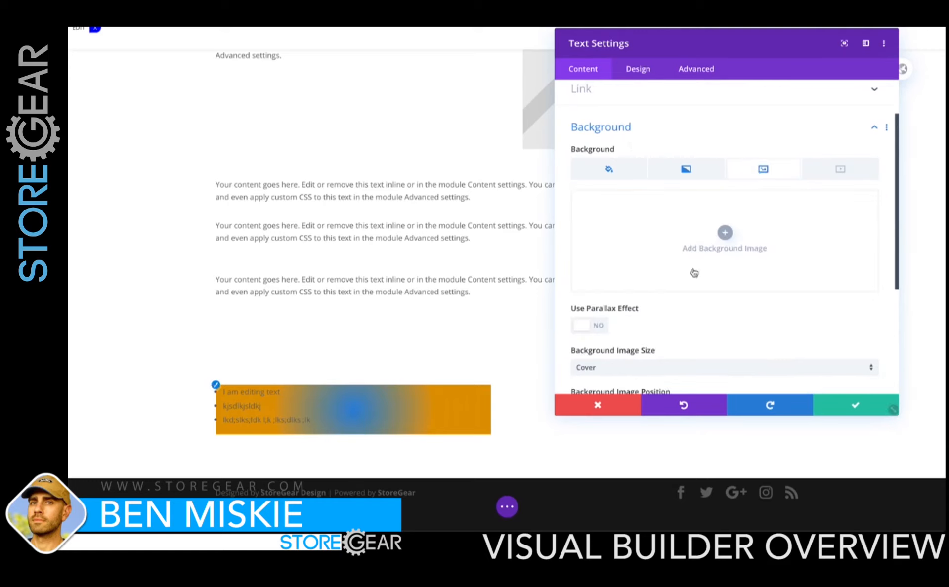
left_click(839, 170)
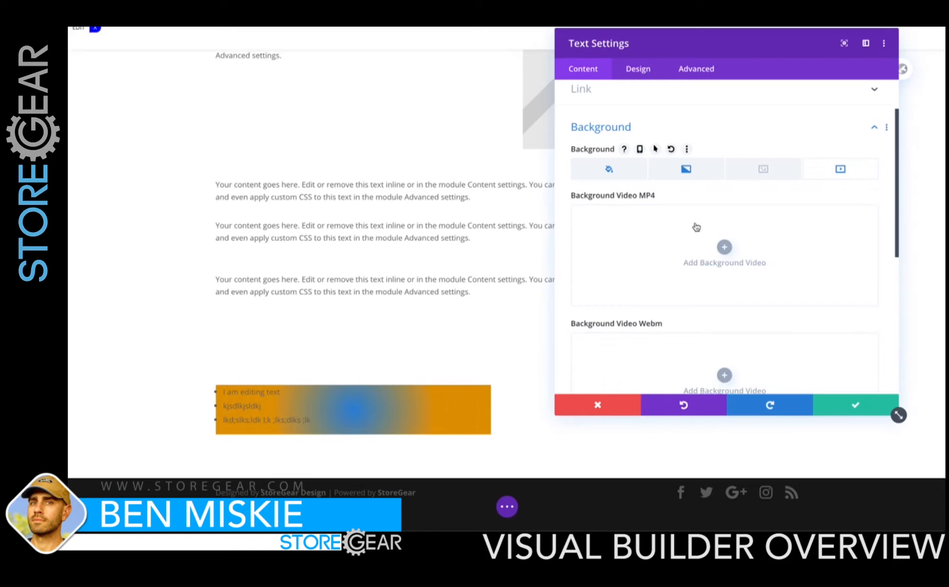
scroll(702, 277, "up", 1)
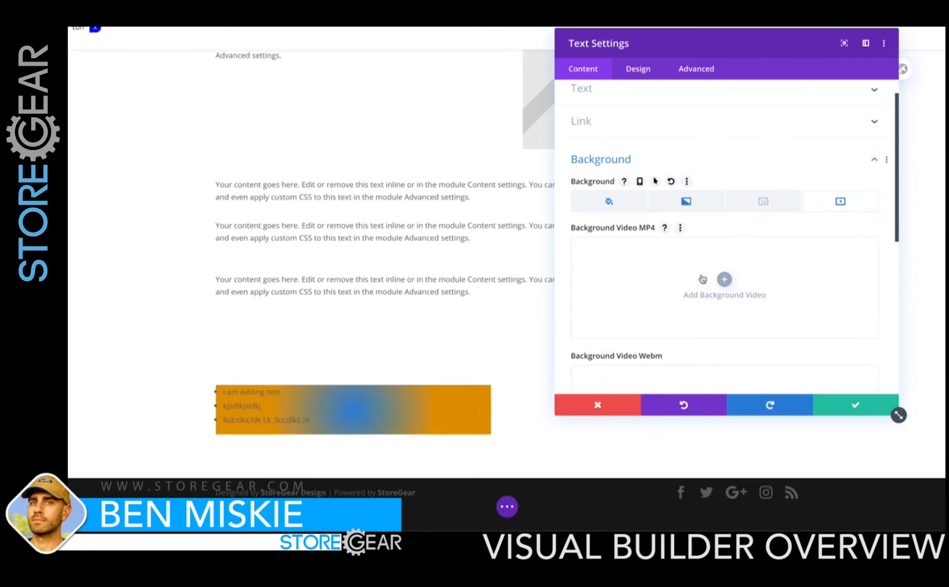
left_click(874, 161)
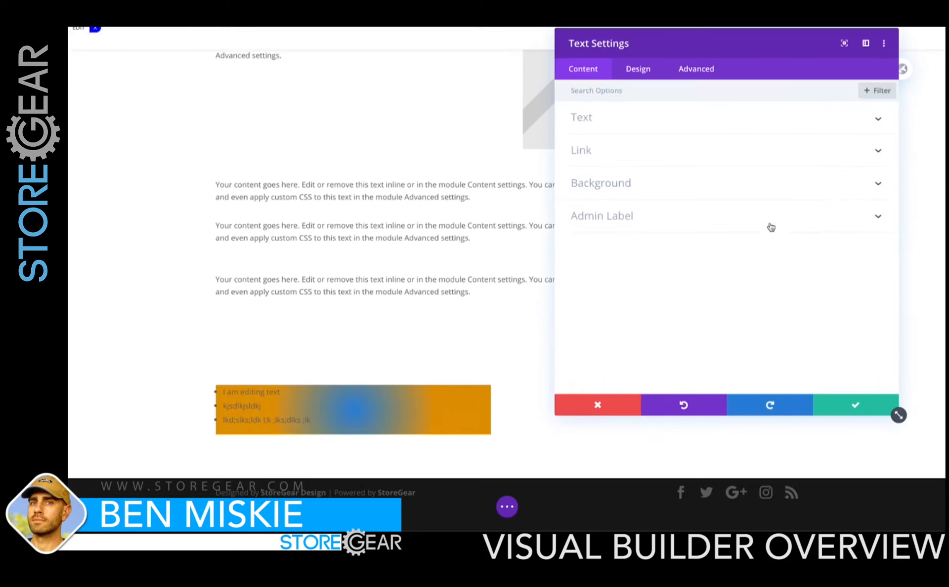
View the Insert link options for the second bullet's text in the body editor and cancel without adding a link.
left_click(695, 155)
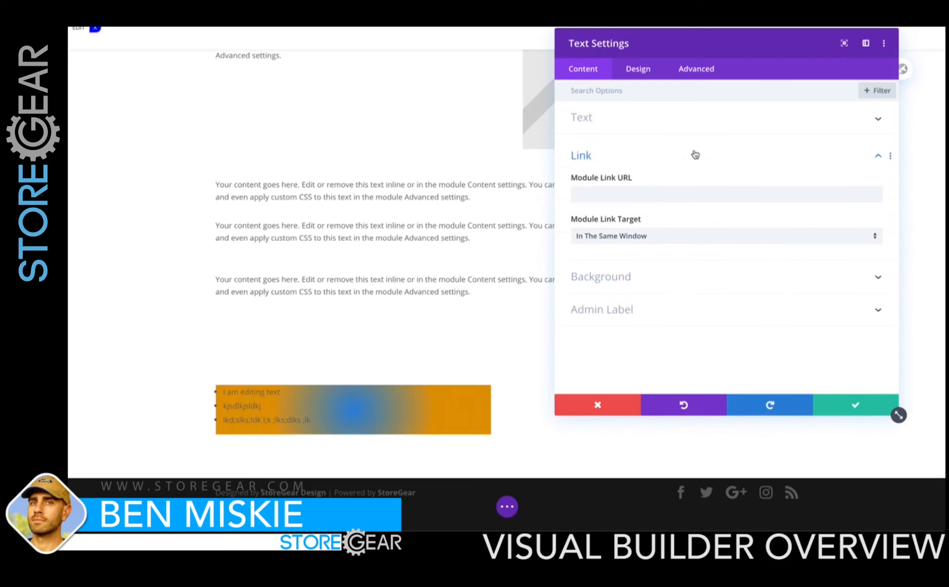
left_click(637, 125)
left_click_drag(642, 236, 601, 234)
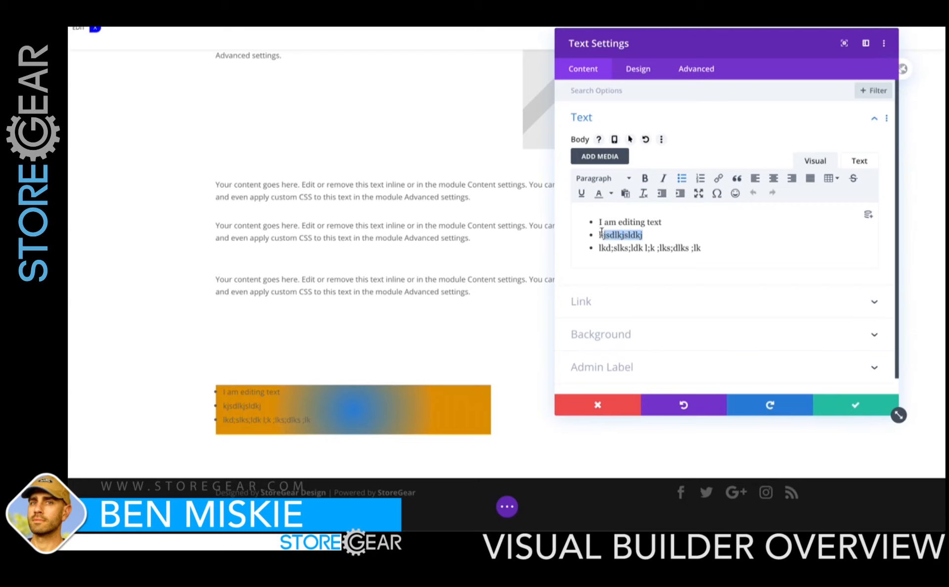
left_click(718, 178)
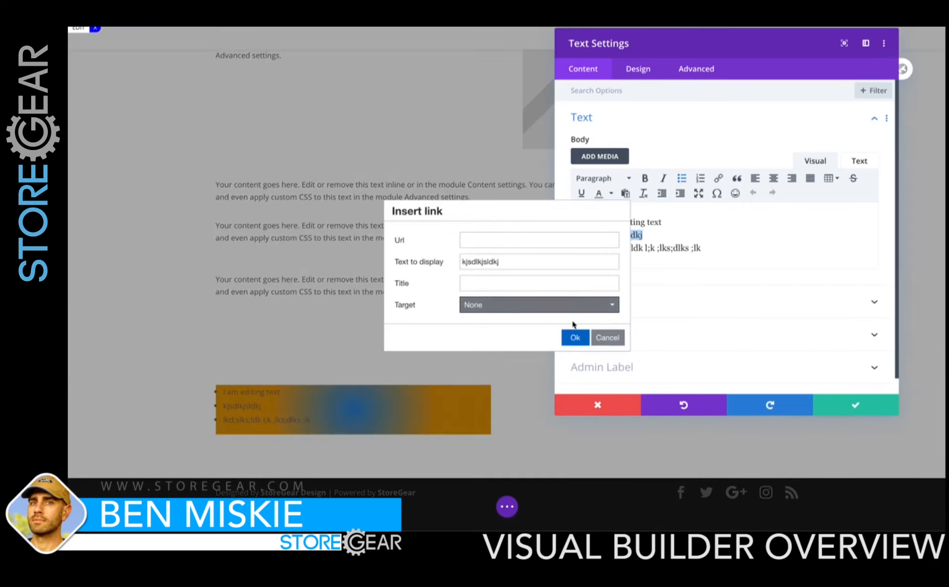
left_click(608, 338)
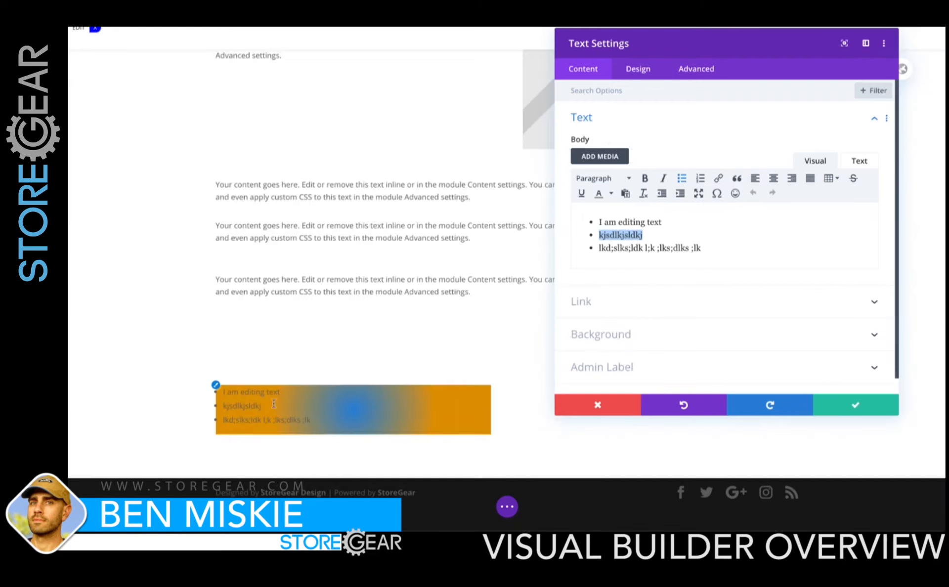
Set the module's Module Link URL to a dynamic Page Link without choosing a specific page.
scroll(673, 292, "down", 1)
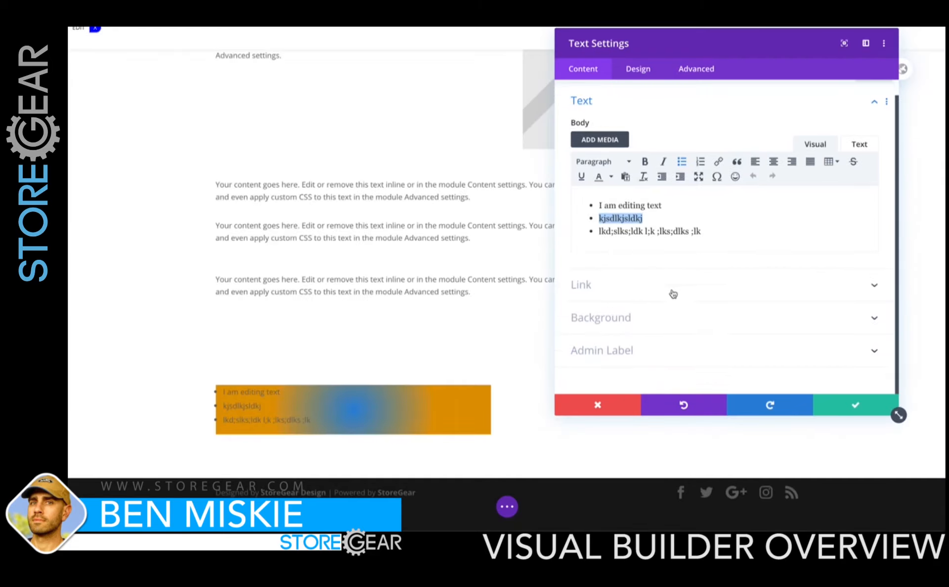
left_click(677, 292)
left_click(619, 196)
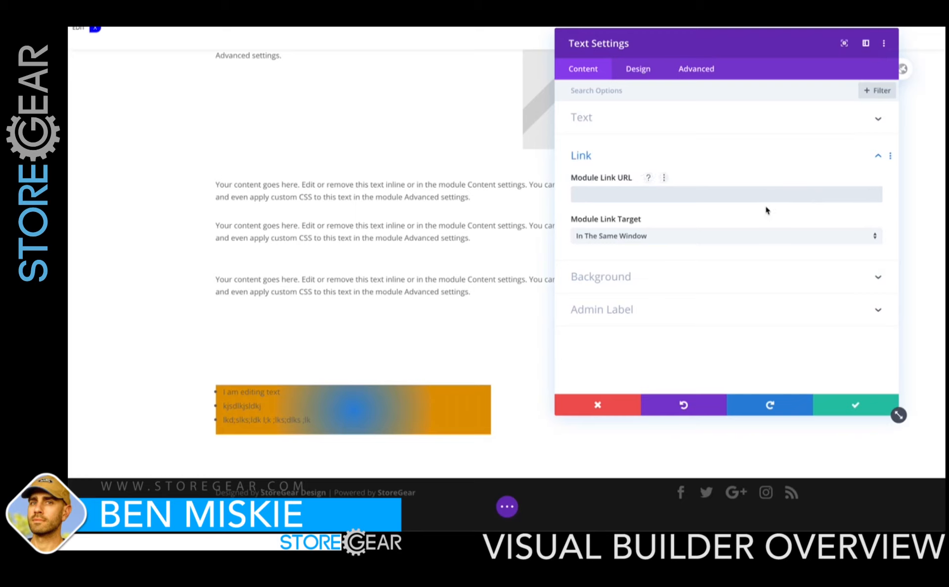
left_click(871, 195)
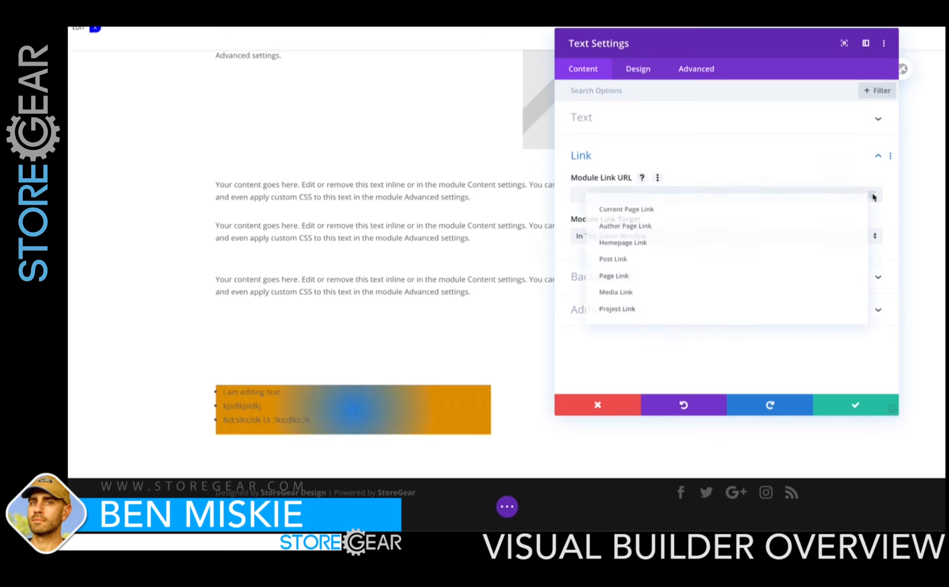
left_click(683, 277)
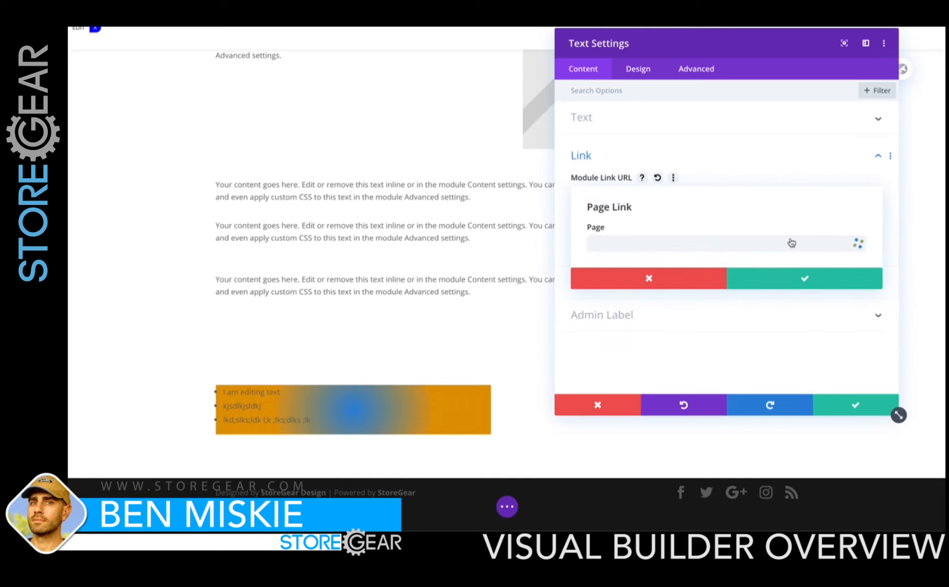
left_click(817, 250)
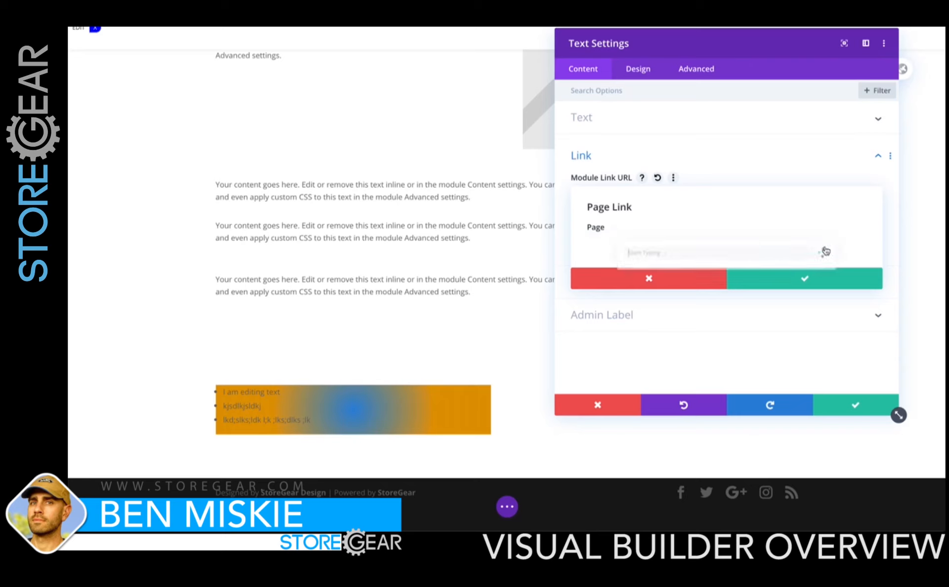
left_click(851, 227)
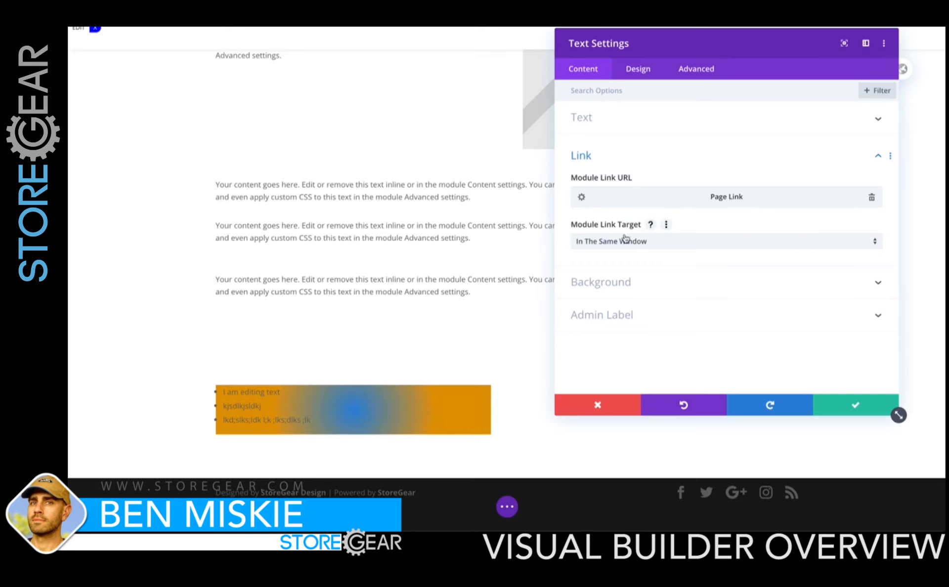
left_click(582, 198)
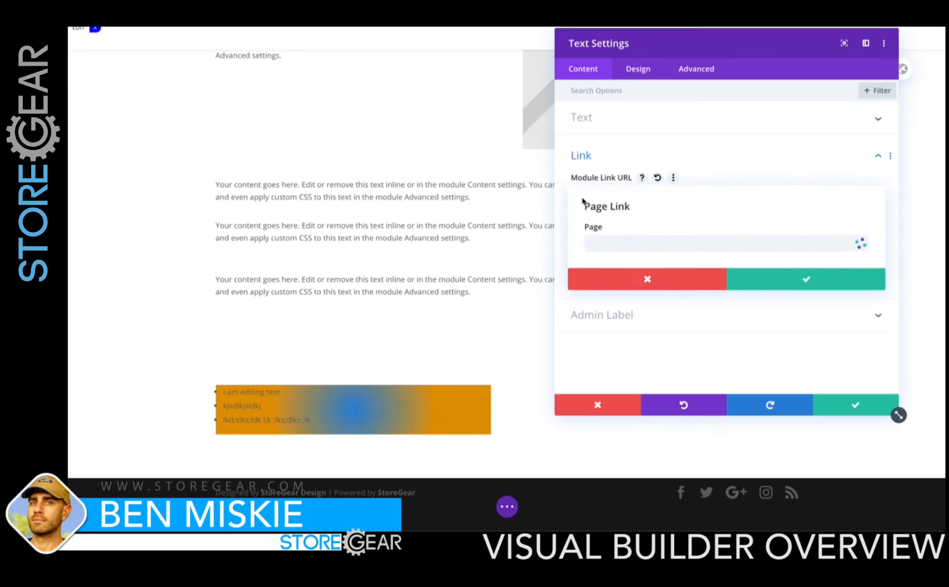
left_click(651, 279)
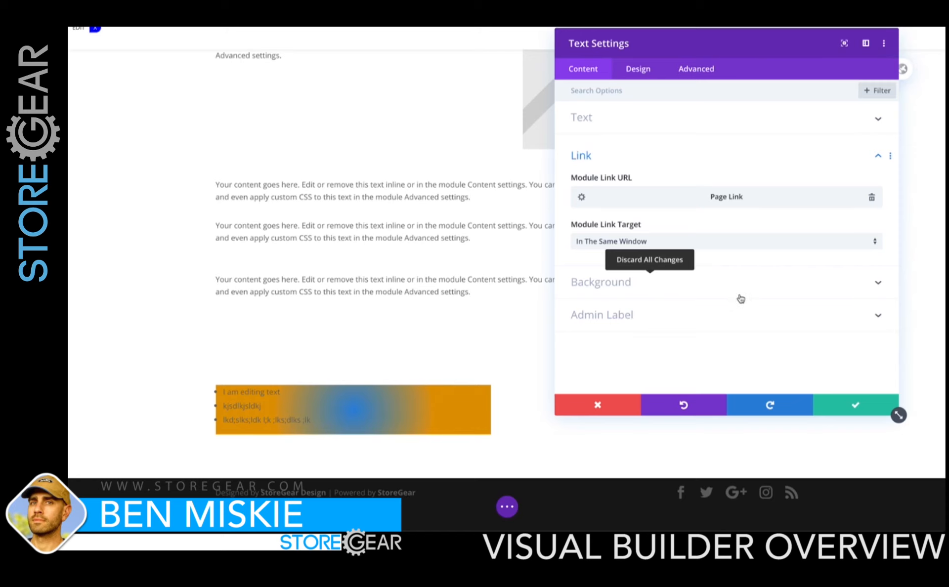
Delete the background gradient from the bulleted Text module.
left_click(765, 152)
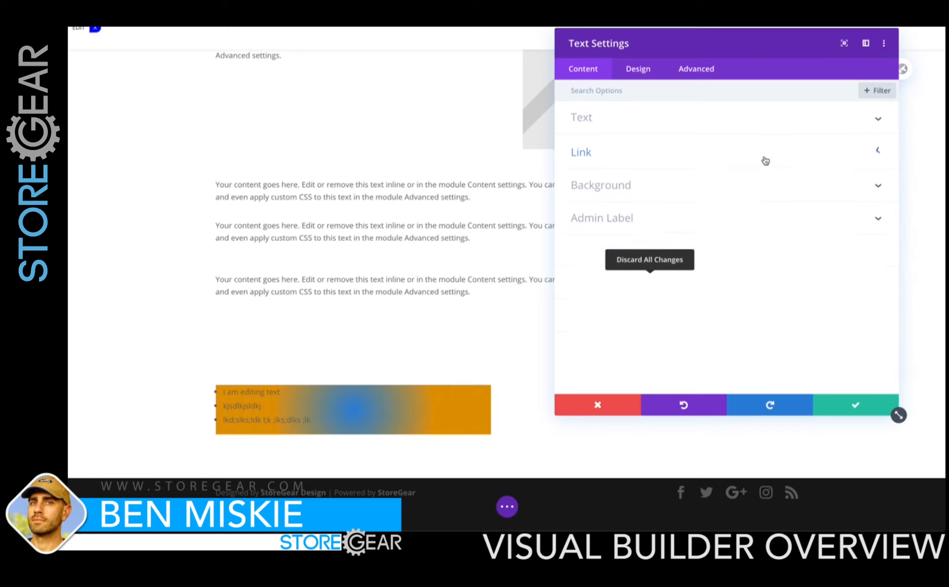
left_click(669, 182)
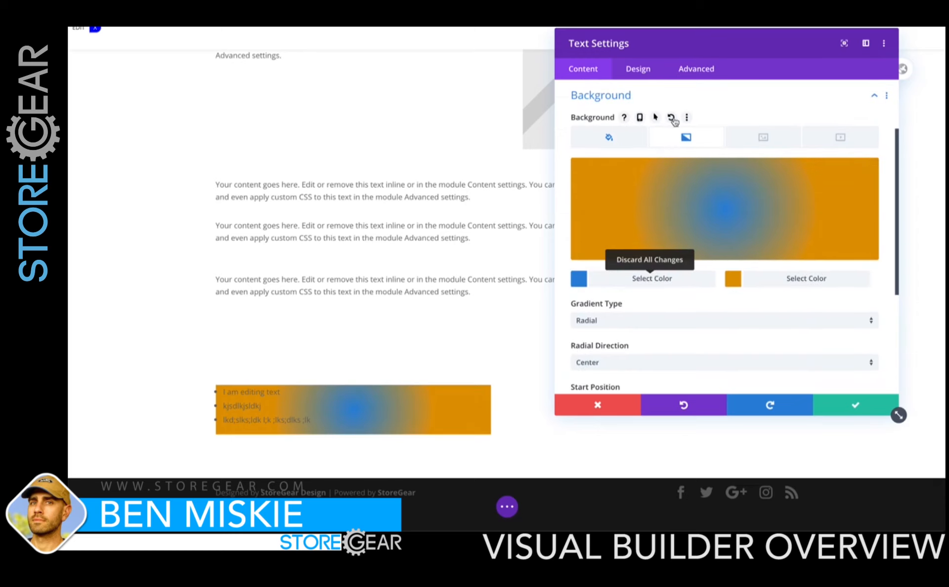
mouse_move(684, 204)
left_click(846, 175)
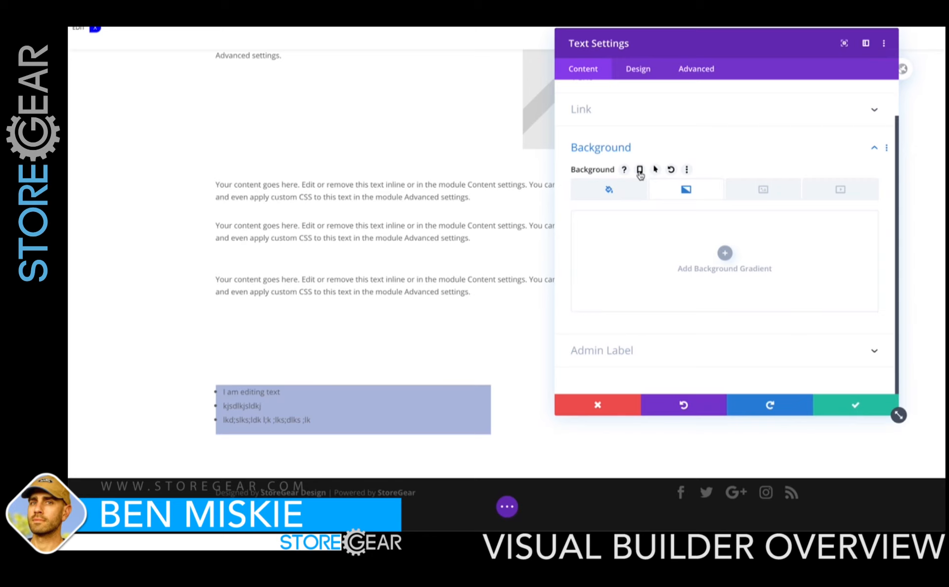
Turn on the responsive Desktop, Tablet and Phone options for the module's background color.
left_click(610, 190)
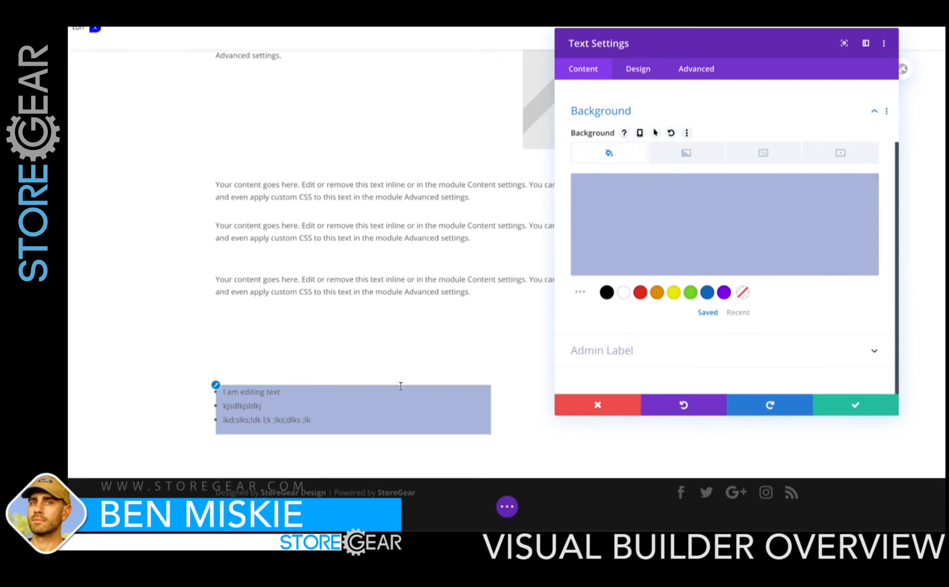
mouse_move(663, 251)
left_click(640, 134)
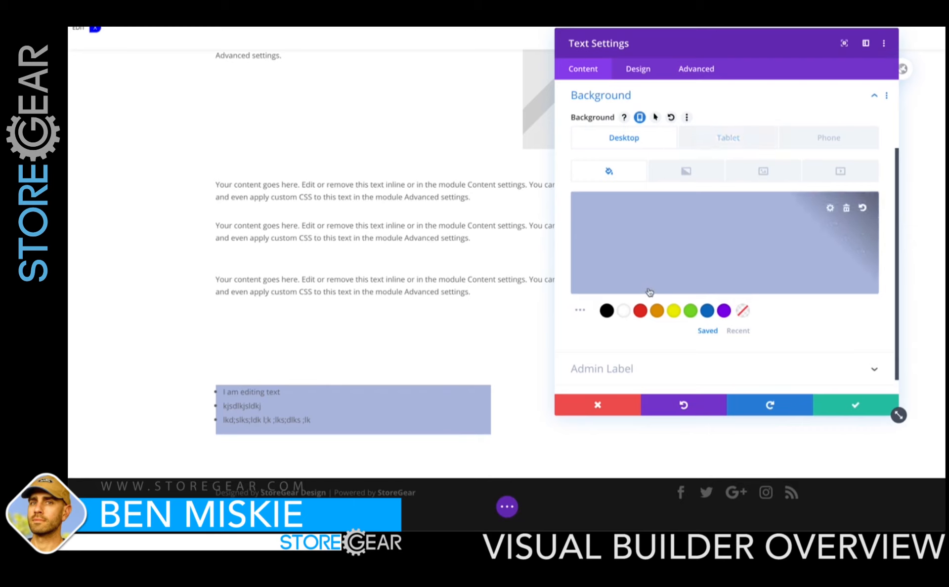
Set the Text module's Phone background color to yellow, compare it with the Desktop background, and apply the module settings.
left_click(827, 139)
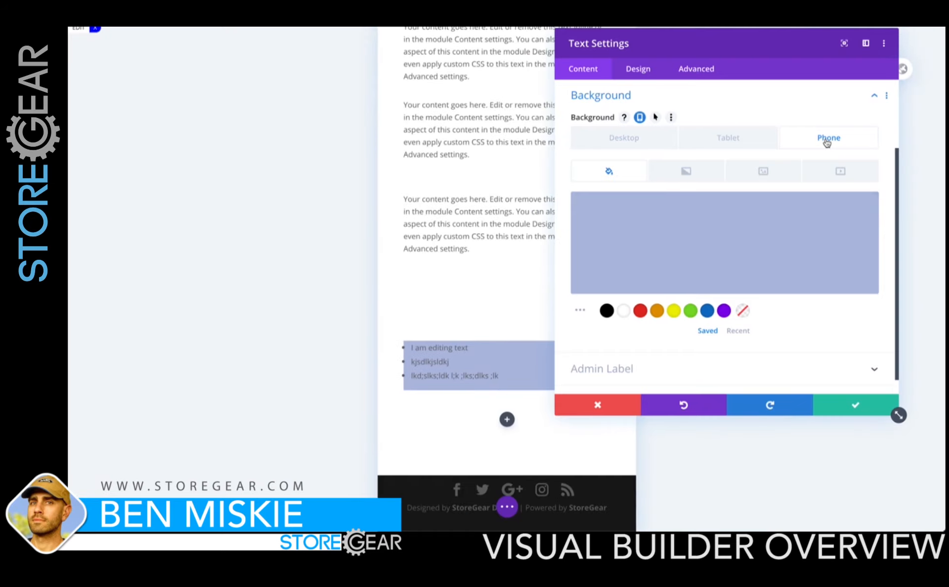
left_click(673, 311)
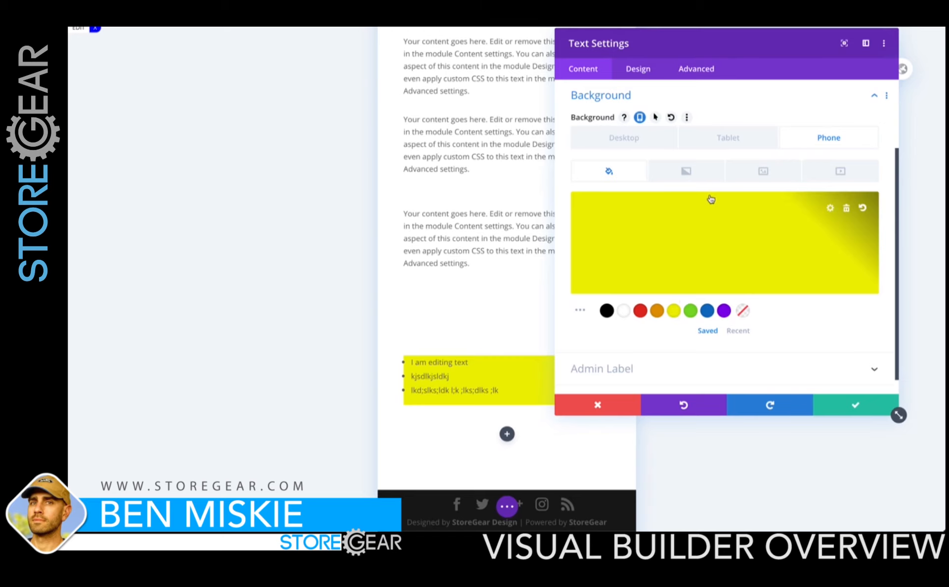
left_click(645, 140)
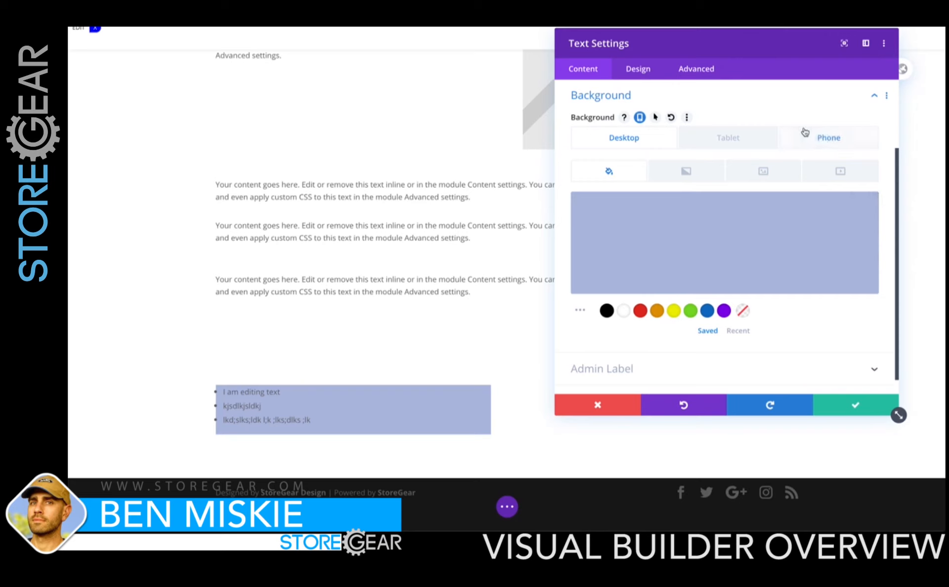
left_click(823, 140)
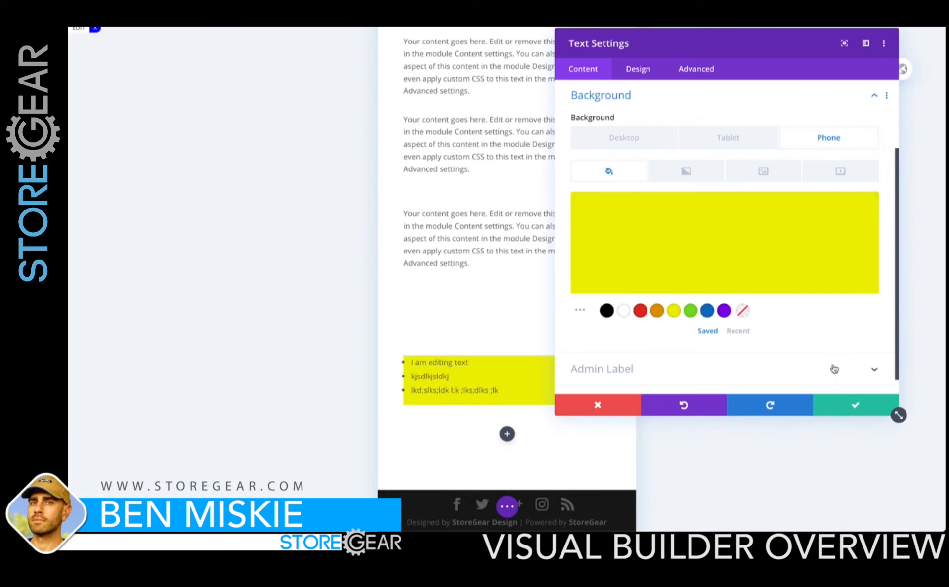
left_click(853, 406)
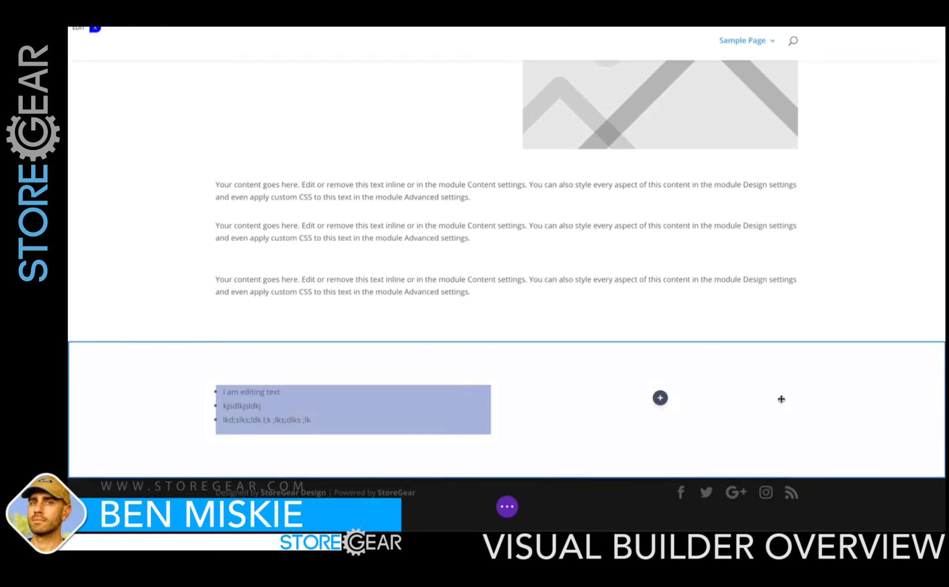
Preview the page at phone width to check the bulleted module's background, and return to the desktop view.
left_click(507, 506)
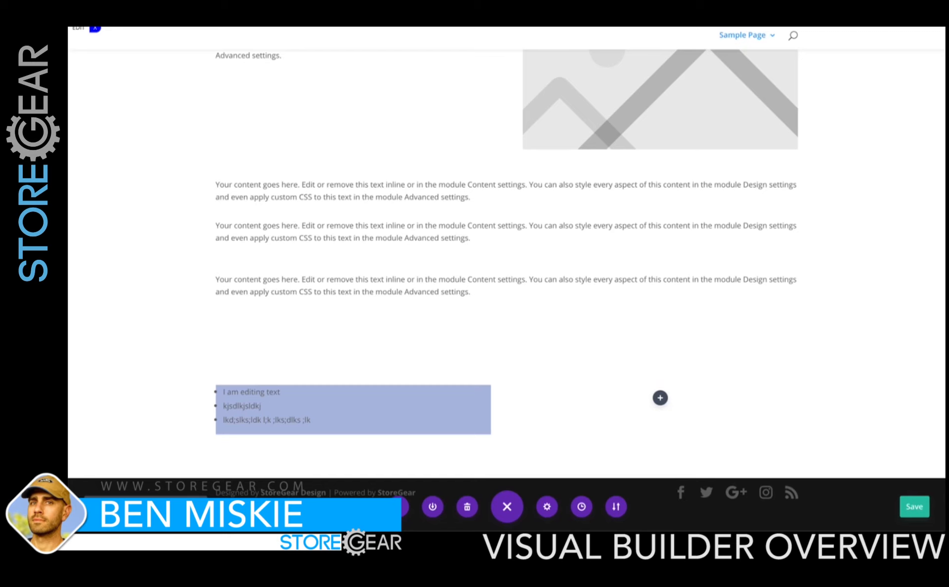
left_click(194, 506)
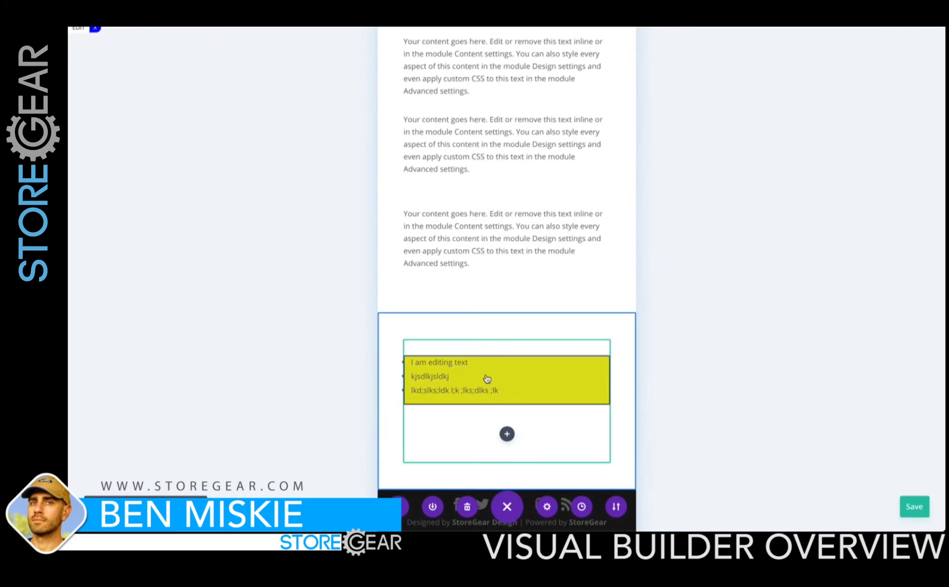
mouse_move(487, 378)
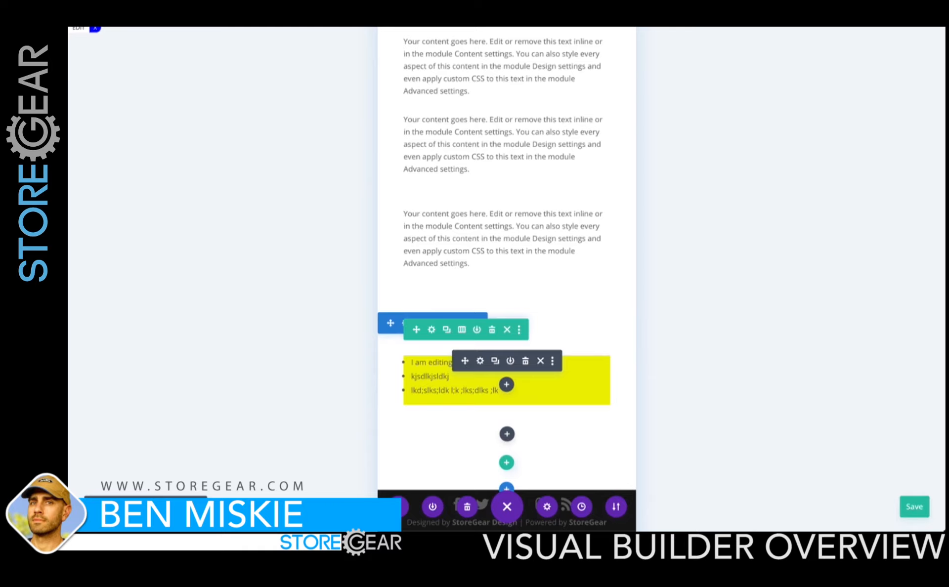
left_click(145, 507)
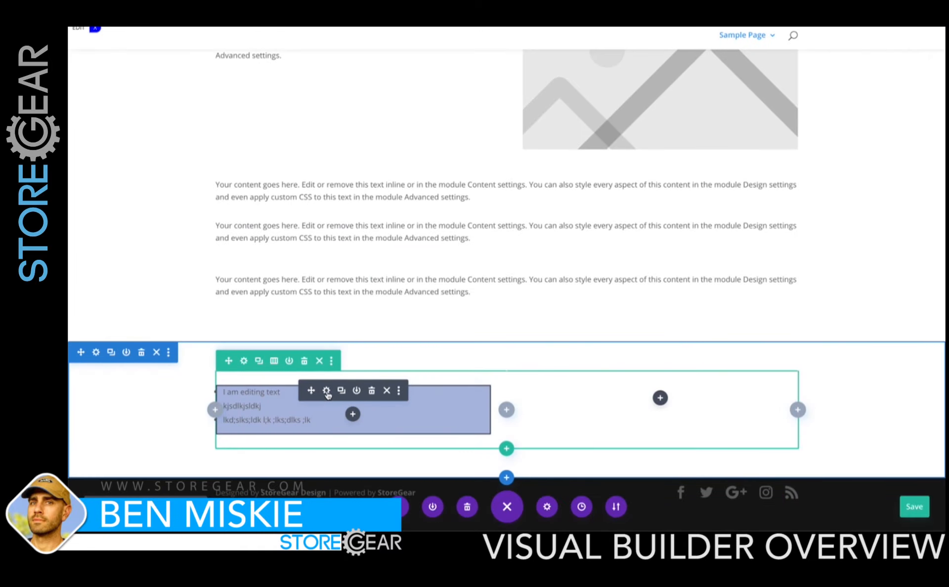
Turn on hover options for the bulleted module's body text and replace the Hover version with "Something Else".
left_click(326, 391)
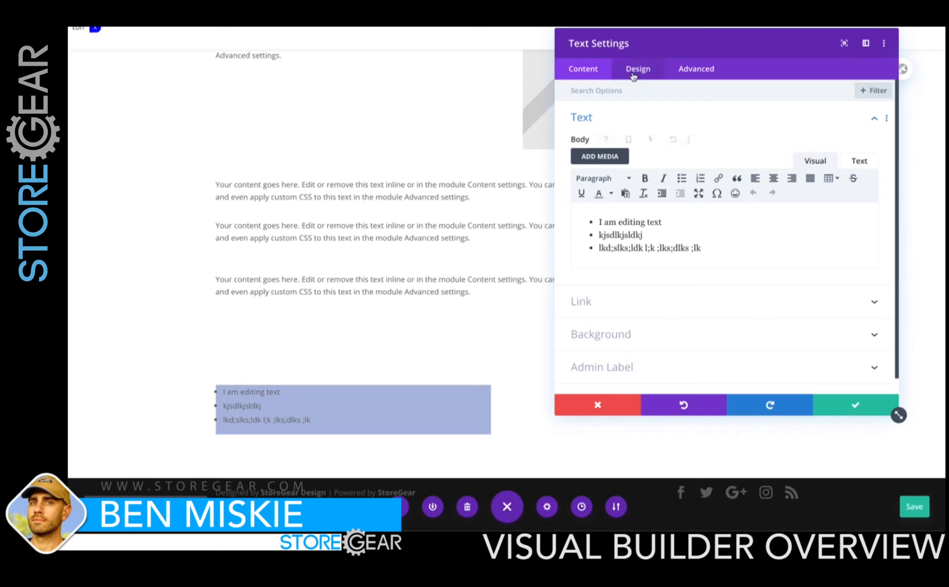
mouse_move(611, 142)
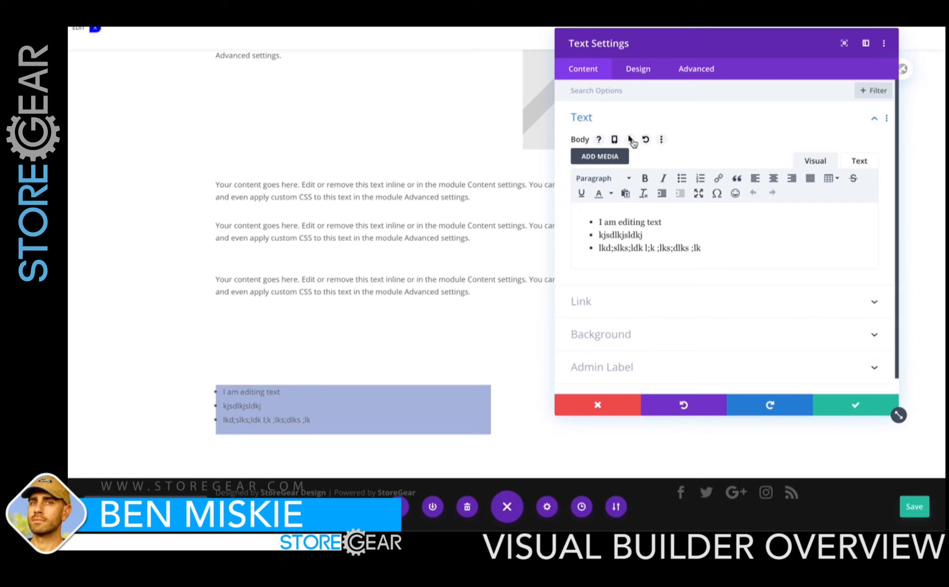
left_click(631, 141)
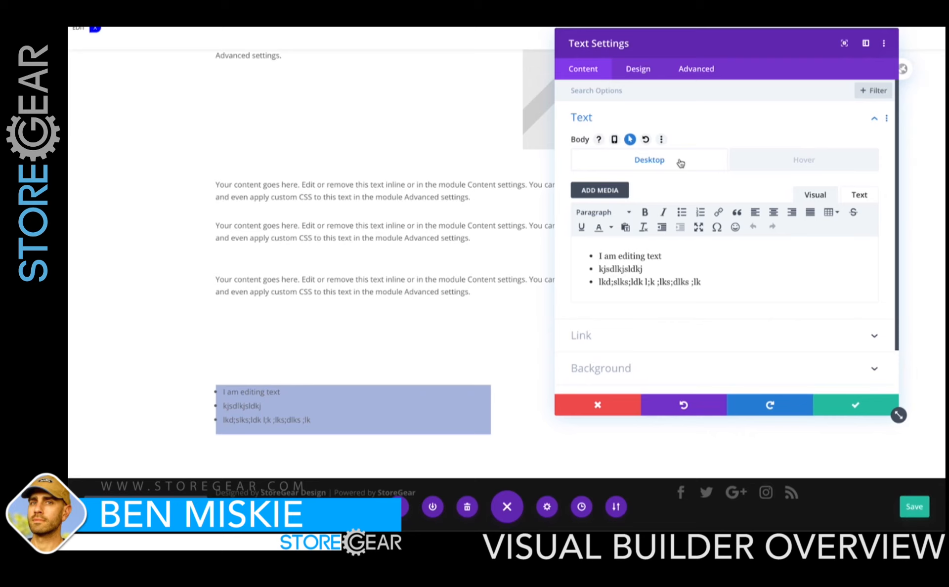
left_click(630, 140)
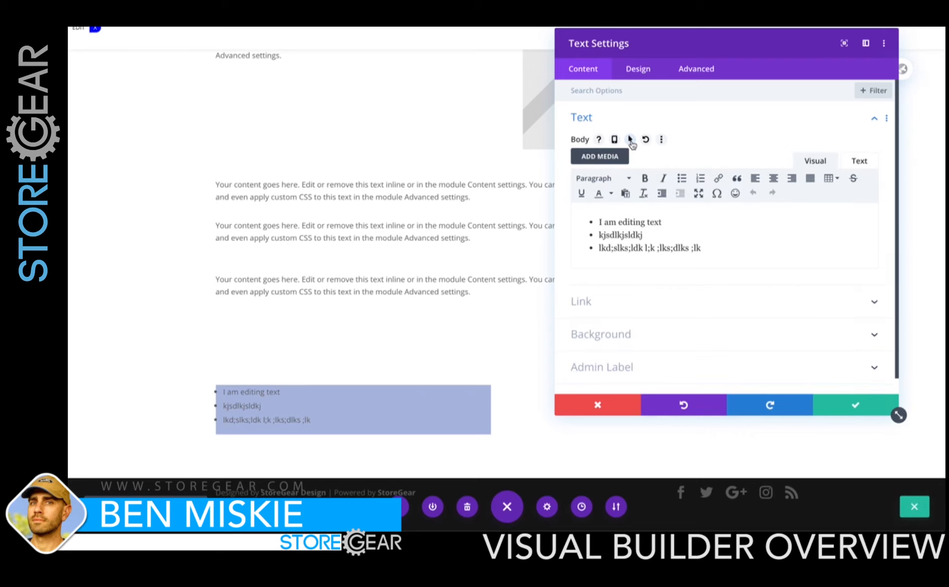
left_click(631, 139)
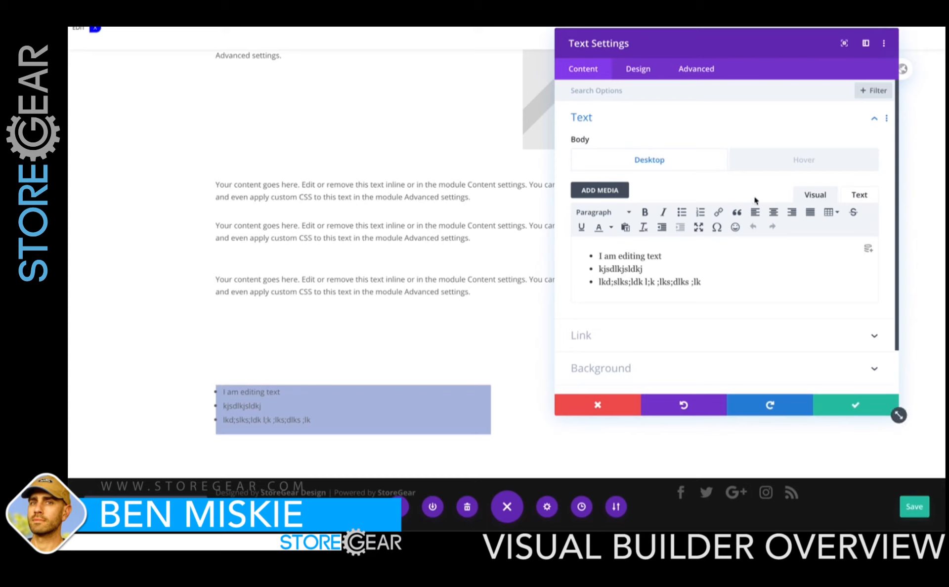
left_click_drag(717, 280, 628, 266)
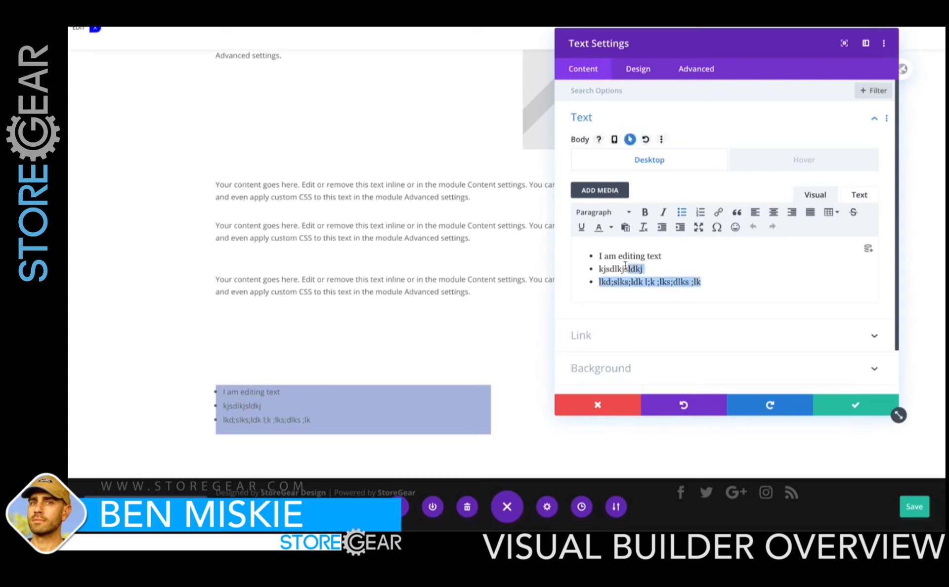
left_click(804, 160)
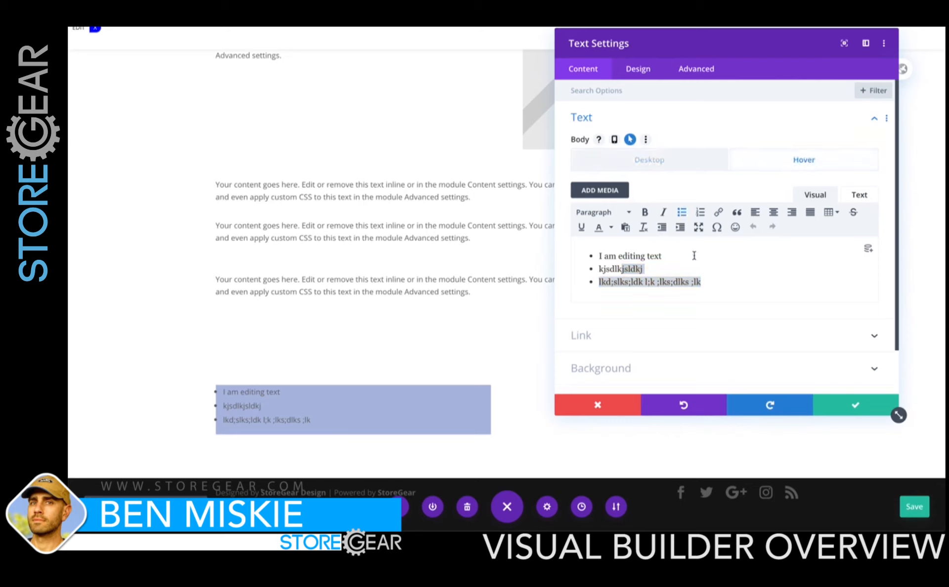
left_click_drag(621, 269, 602, 252)
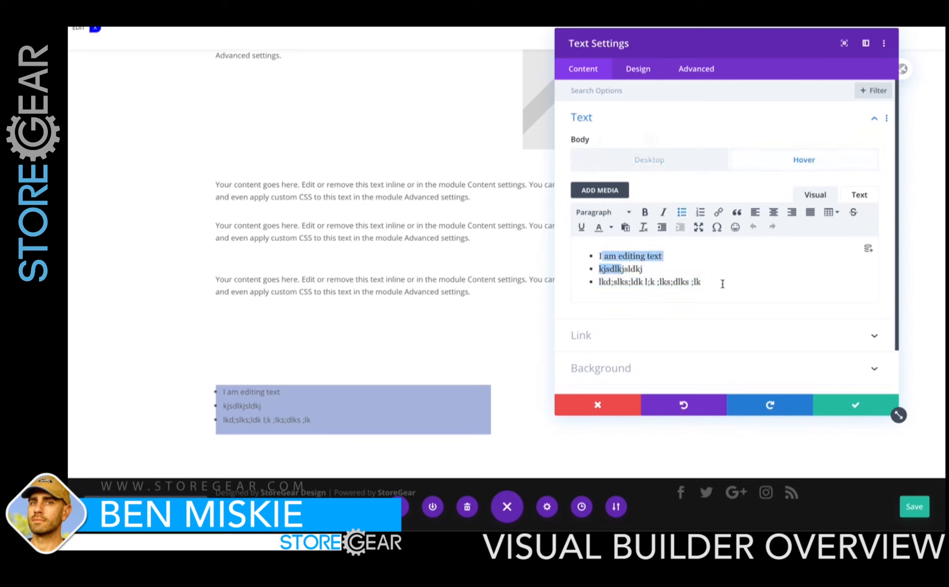
left_click_drag(723, 284, 611, 258)
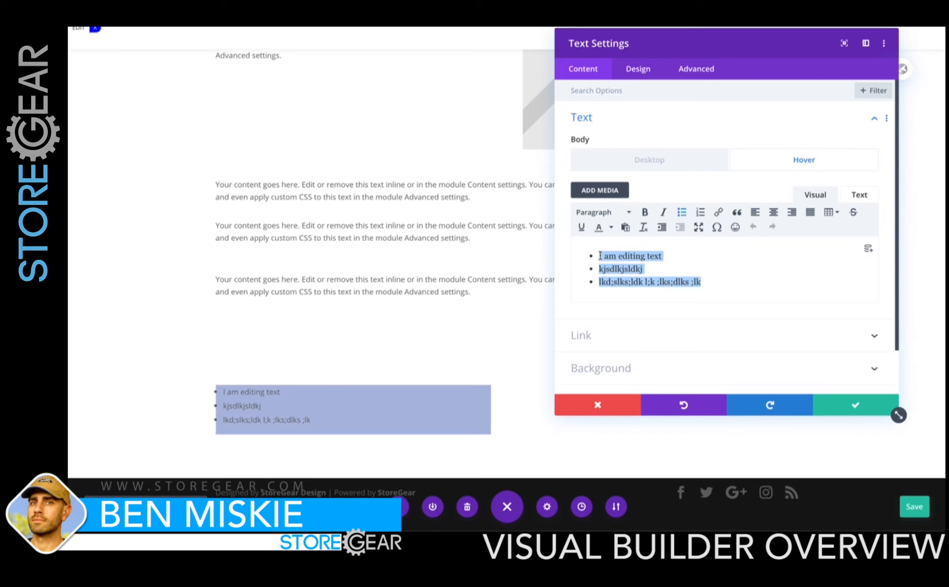
type("Something Else")
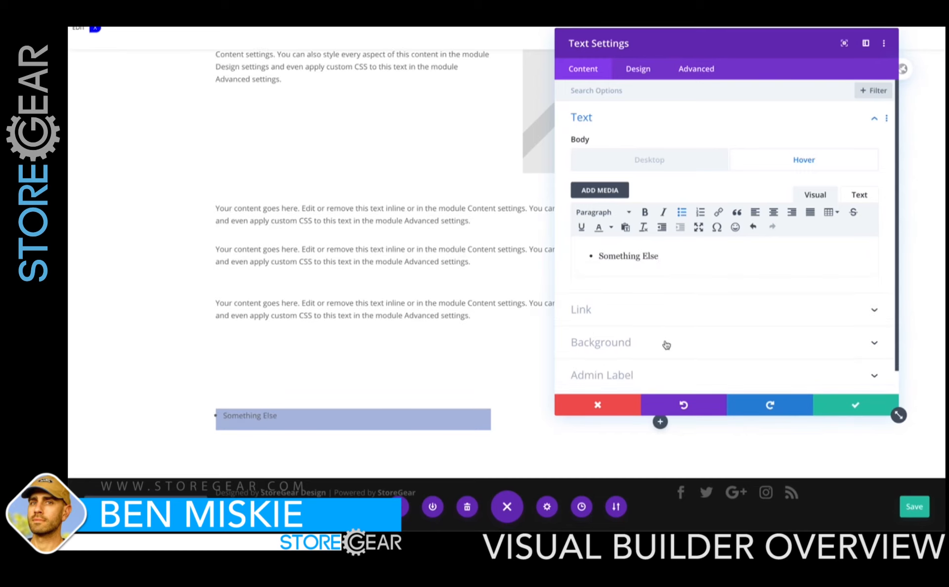
Turn on hover options for the module's background and set the Hover background color to yellow.
left_click(666, 345)
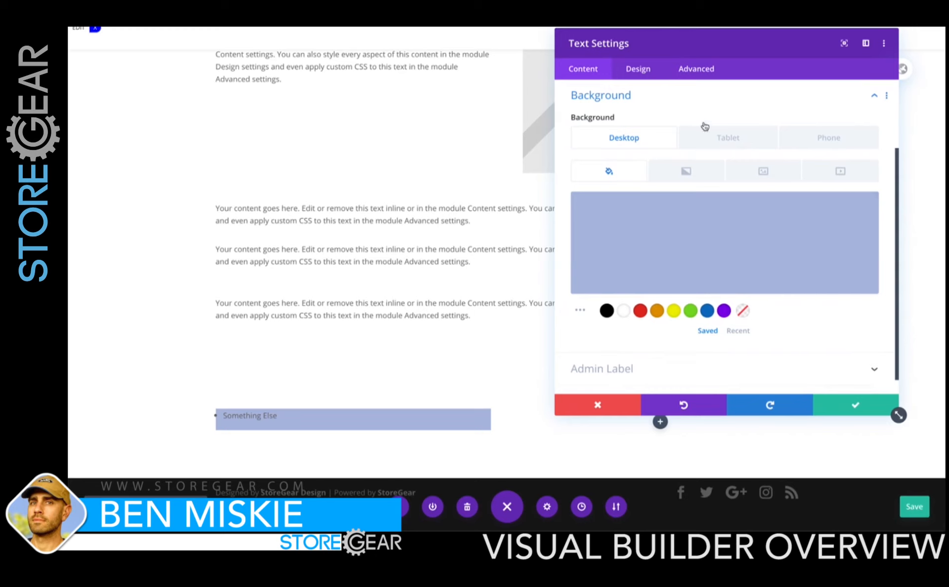
left_click(655, 117)
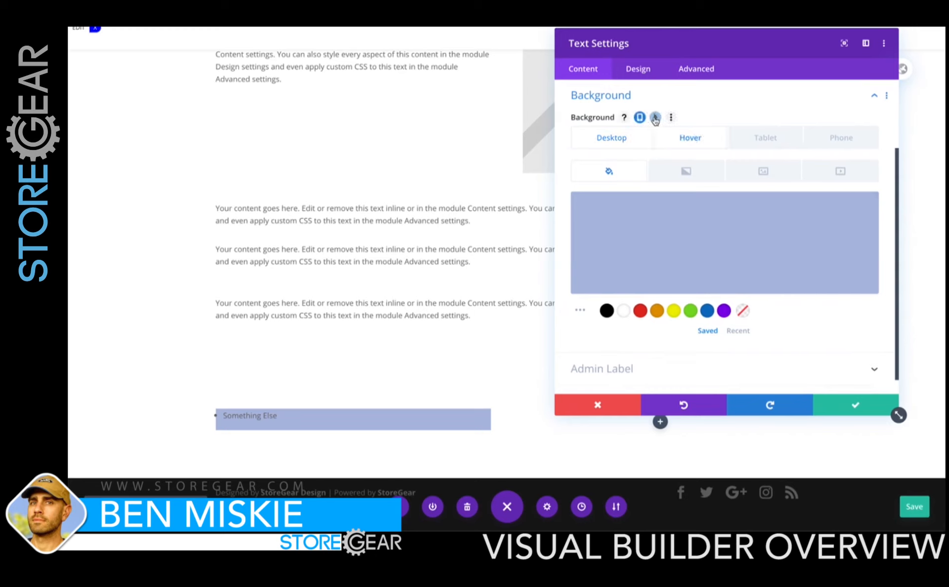
left_click(641, 312)
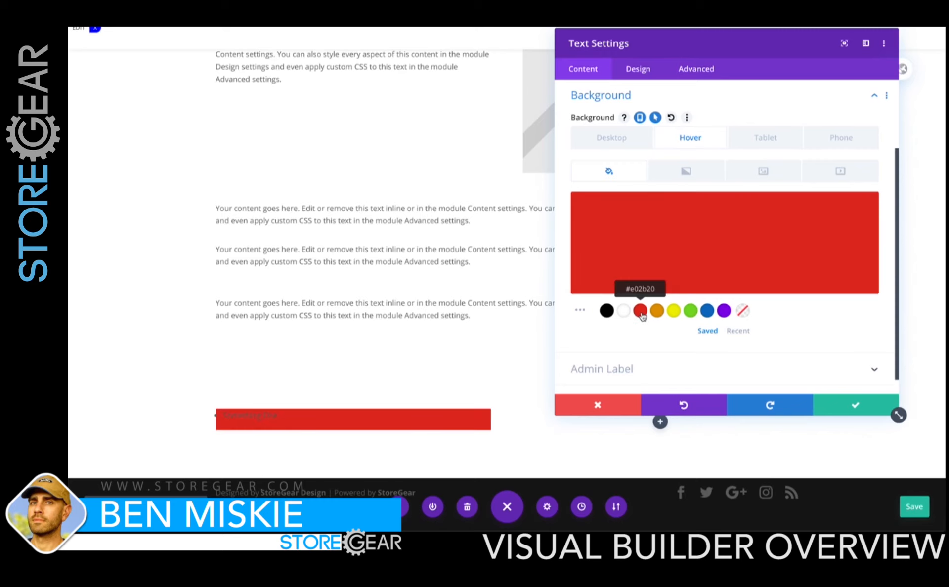
left_click(673, 311)
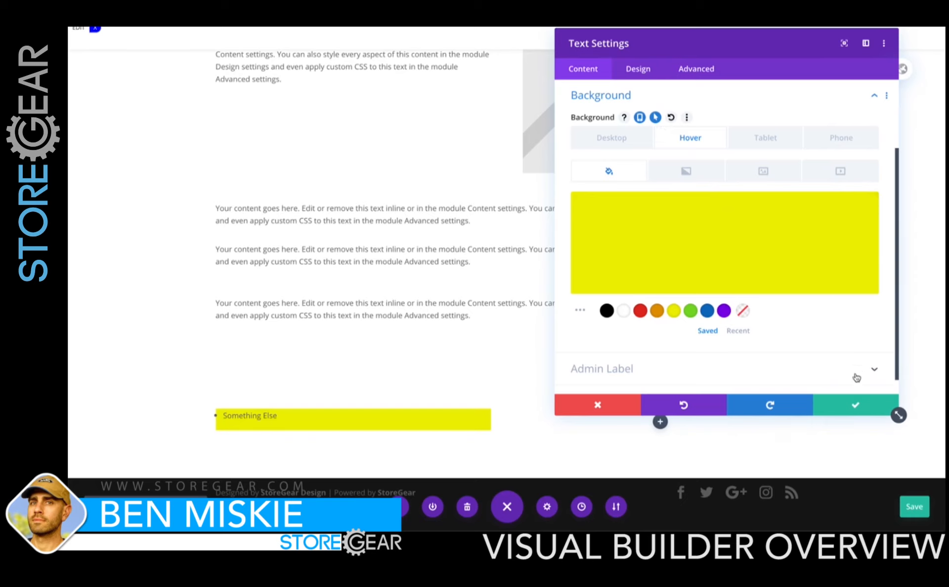
Apply the Text module's hover changes and save the page.
left_click(857, 406)
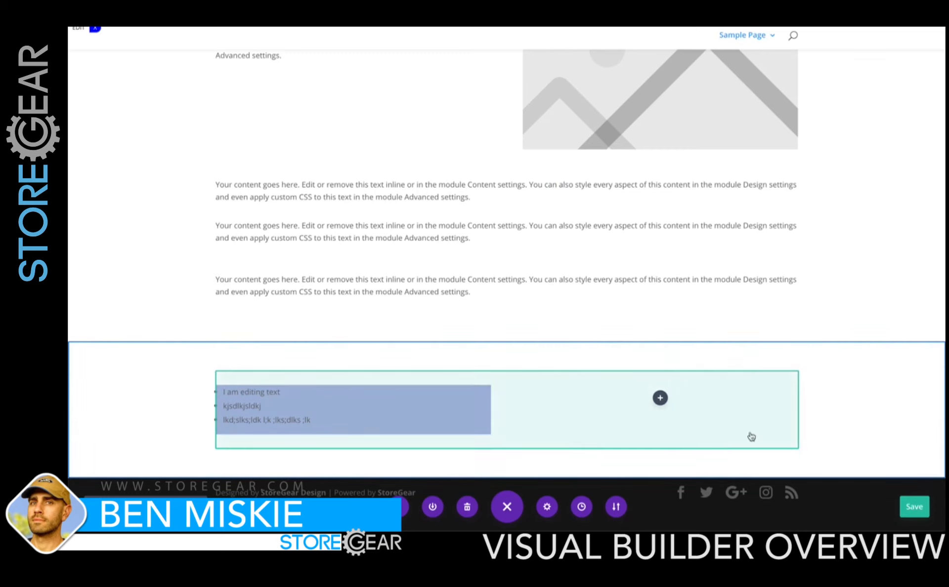
left_click(912, 507)
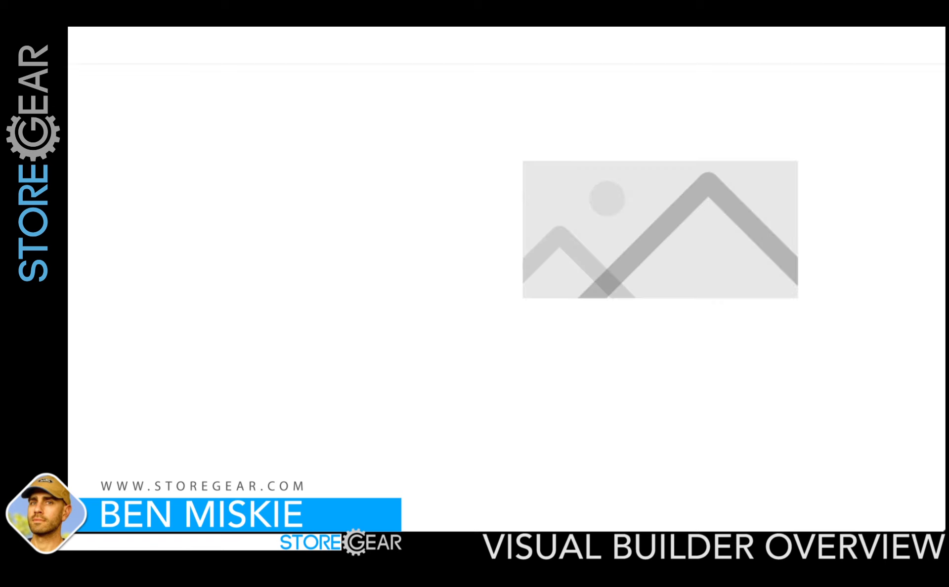
scroll(396, 241, "down", 5)
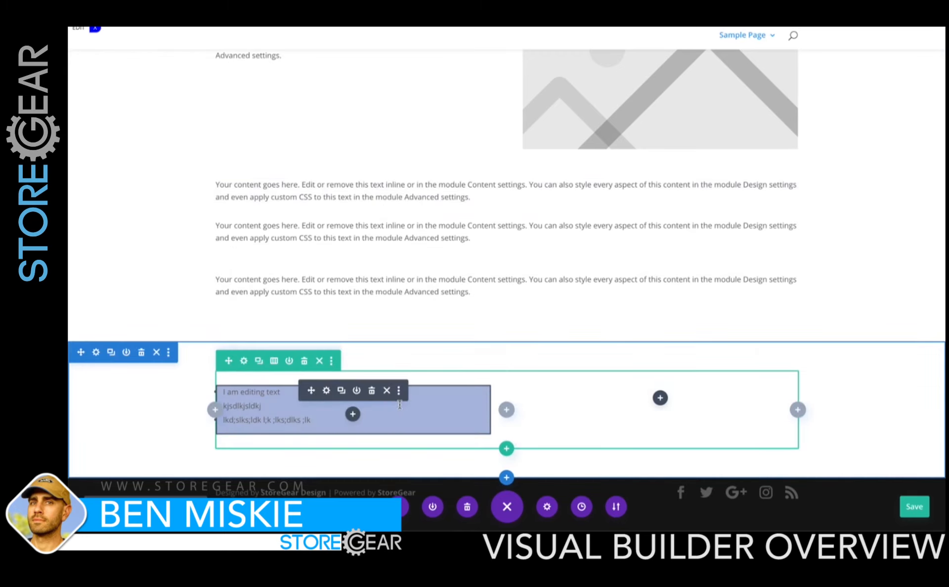
In the bulleted Text module's design settings, set the Text Text Size to 34px.
left_click(327, 391)
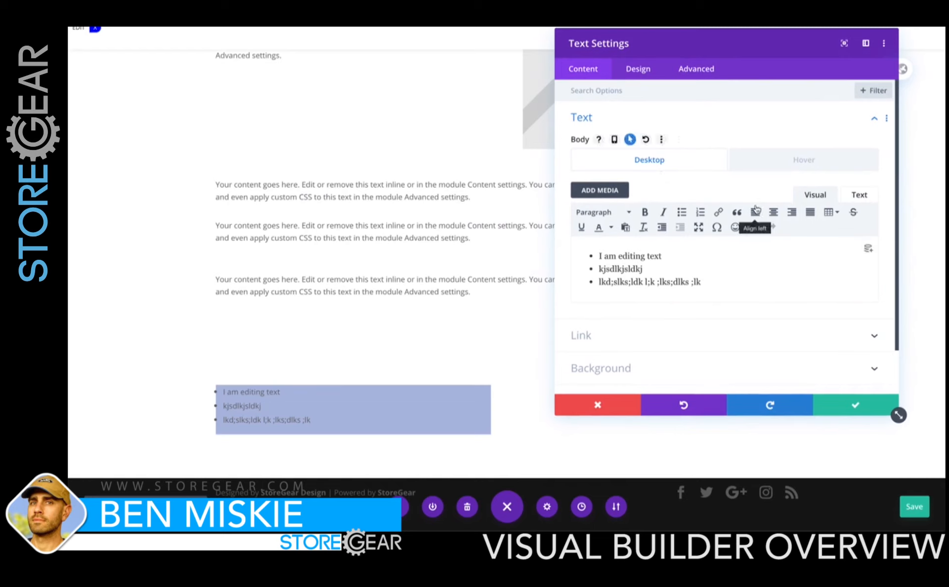
left_click(639, 70)
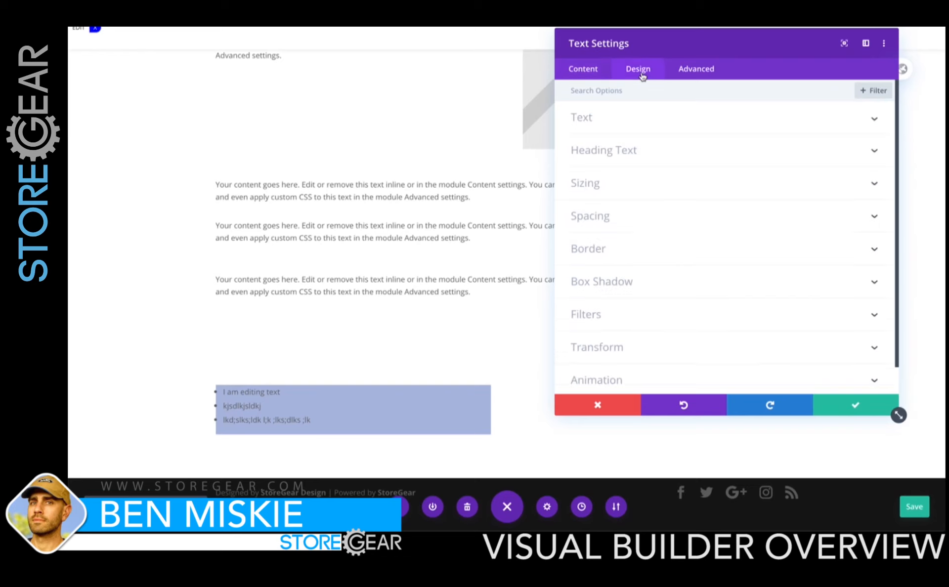
left_click(621, 123)
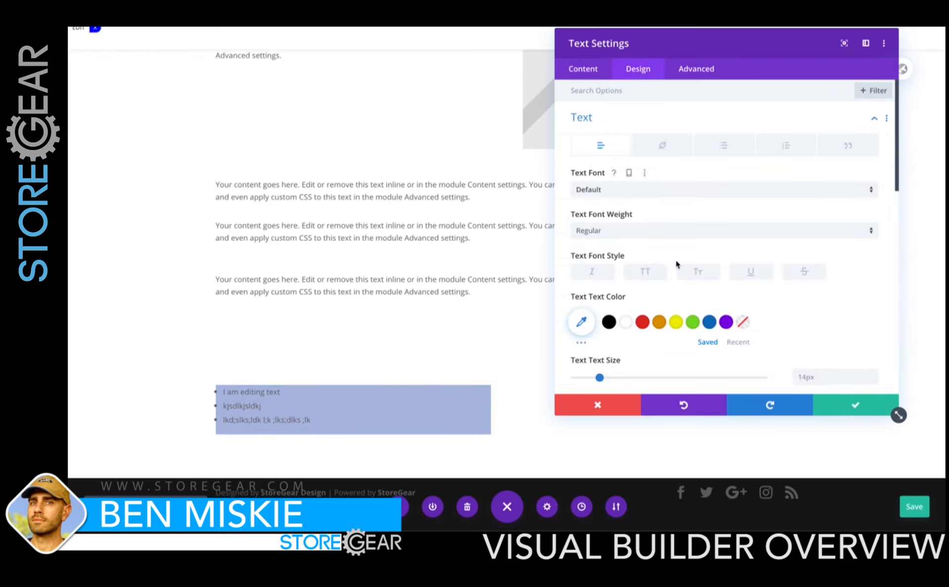
scroll(676, 264, "down", 1)
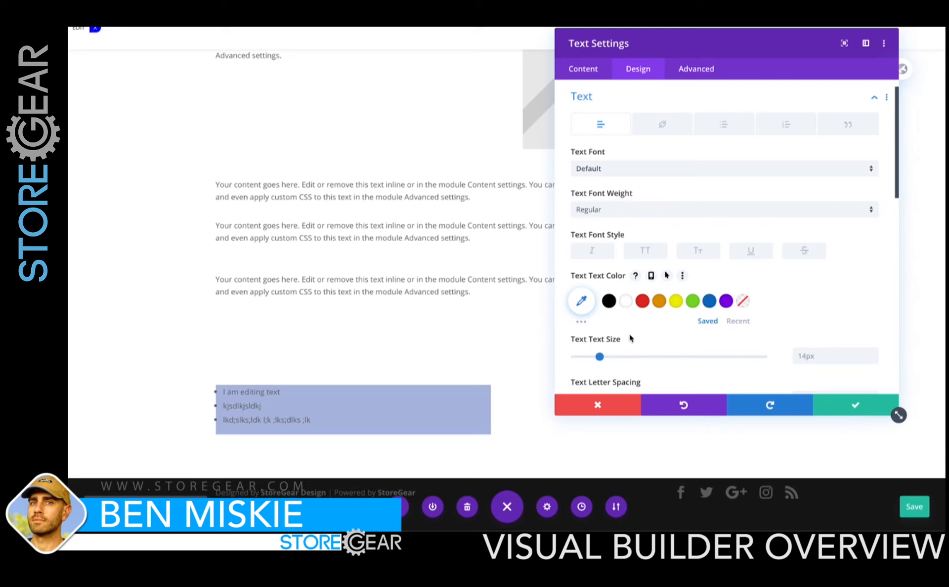
scroll(631, 338, "down", 1)
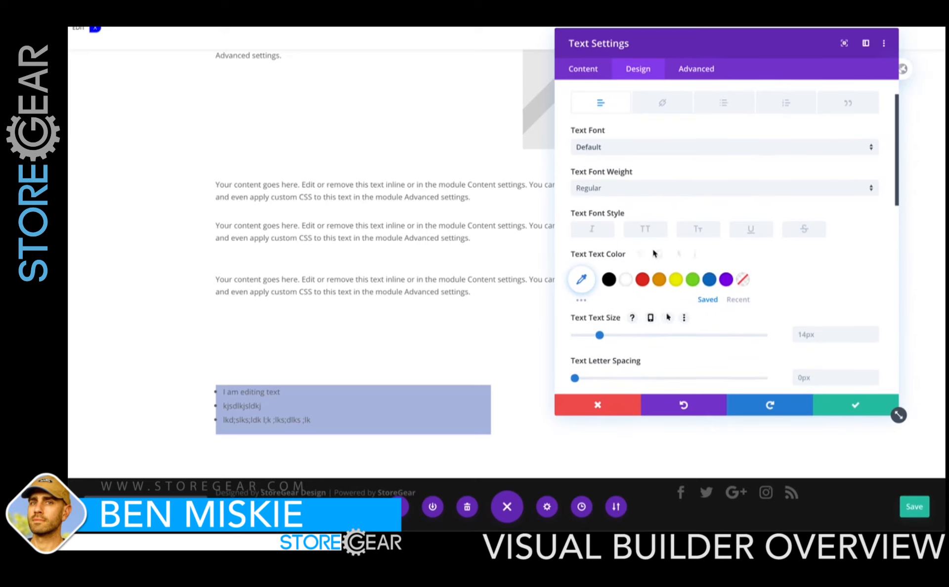
left_click_drag(603, 338, 637, 342)
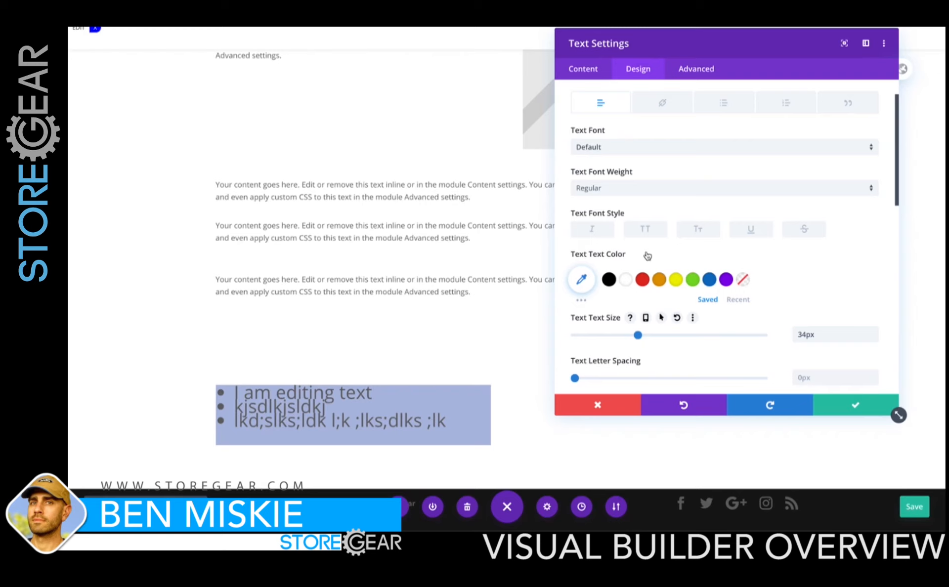
Turn on responsive options for the text color, switch to its Phone version, and set the Text Text Size to 16px.
scroll(647, 256, "up", 1)
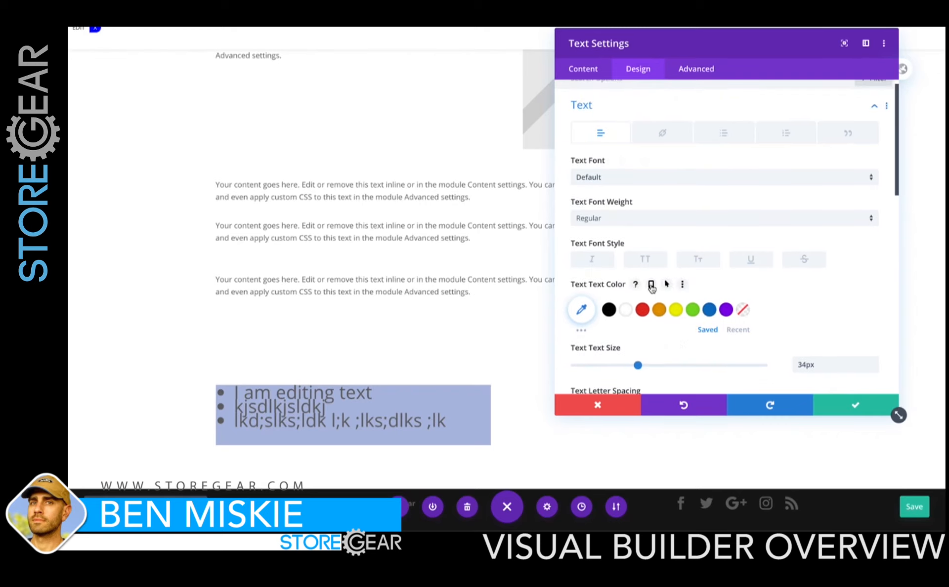
left_click(651, 286)
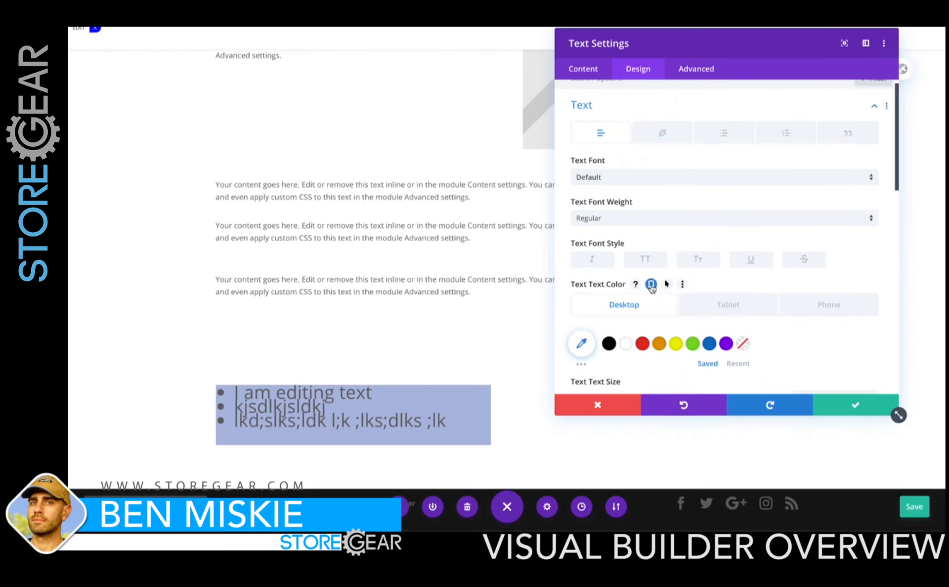
left_click(824, 302)
scroll(822, 302, "down", 1)
left_click_drag(637, 338, 603, 340)
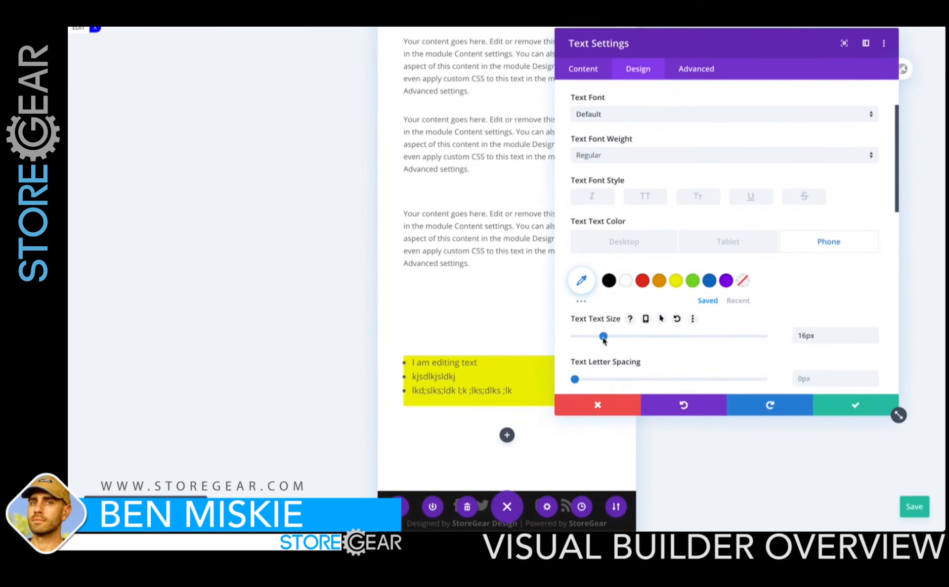
Set the Text Line Height to 2.3em and switch the Text Text Color options back to the Desktop version.
scroll(602, 340, "down", 3)
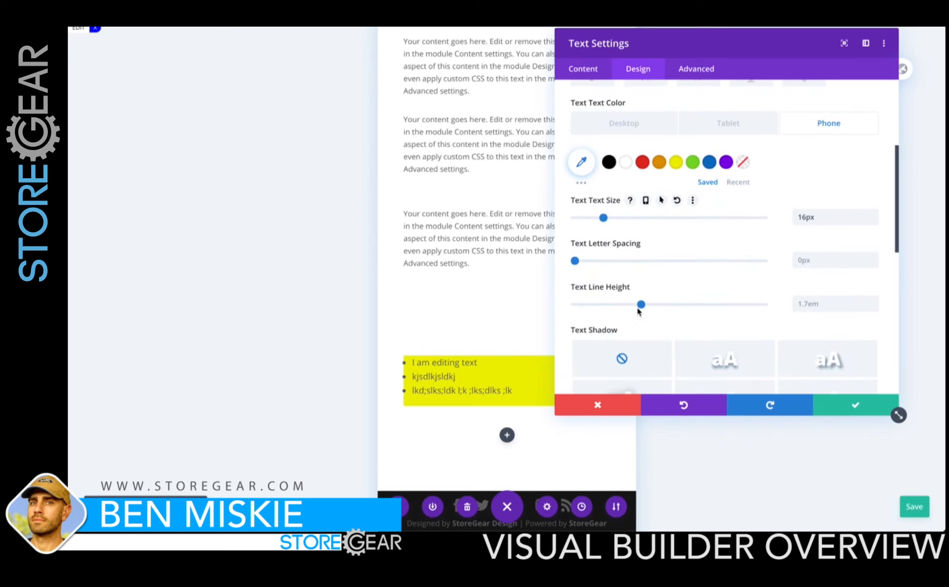
left_click_drag(641, 304, 699, 310)
scroll(642, 238, "up", 1)
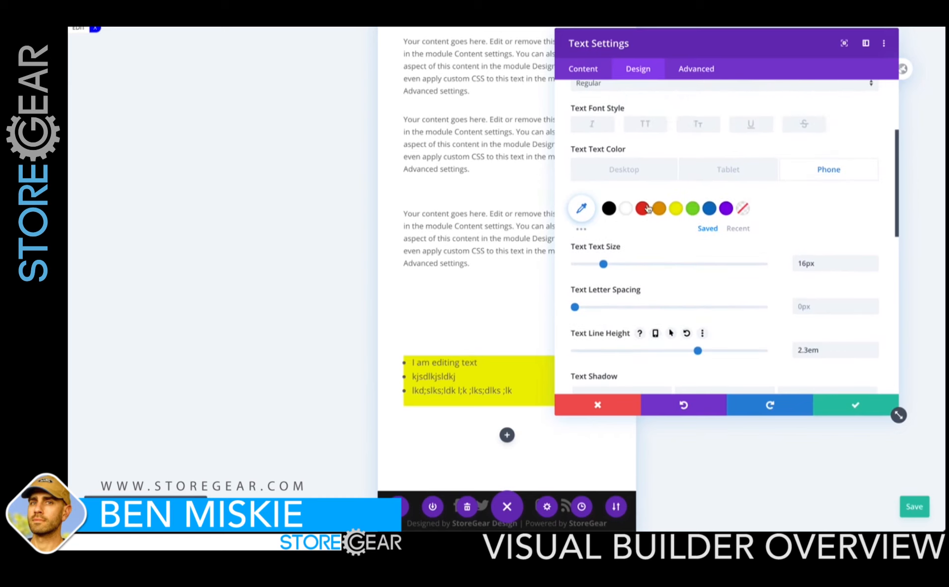
left_click(628, 173)
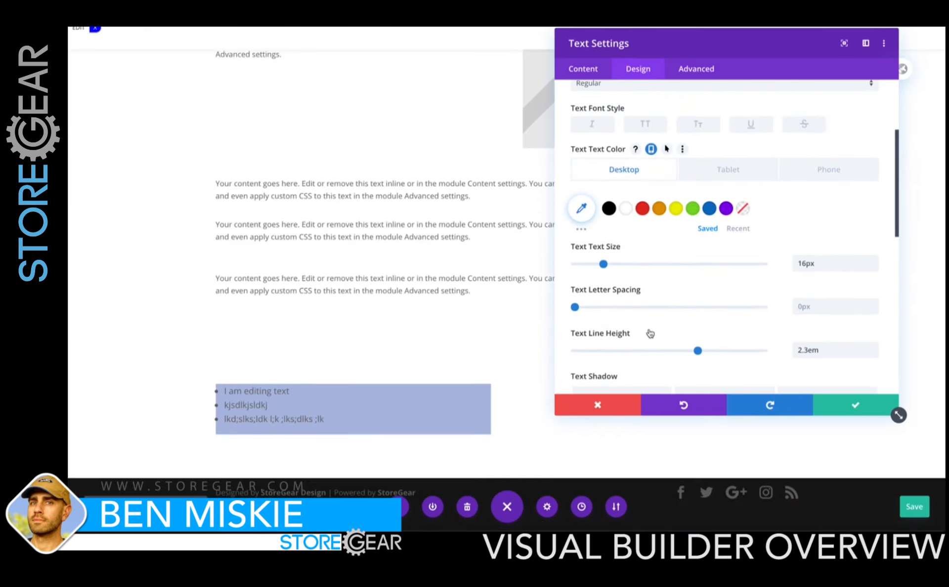
Set the bulleted Text module's overall Text Color option to Light.
scroll(650, 333, "down", 3)
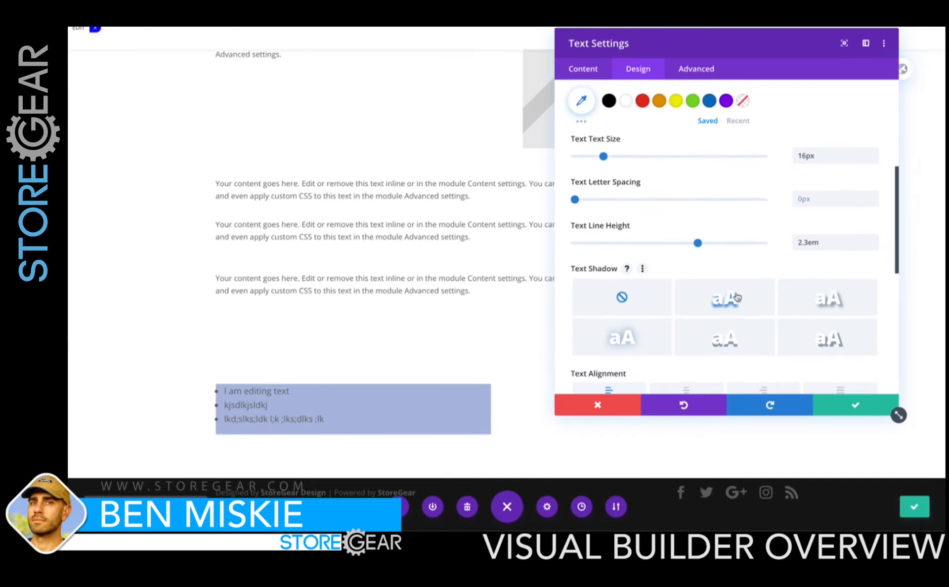
scroll(691, 331, "down", 3)
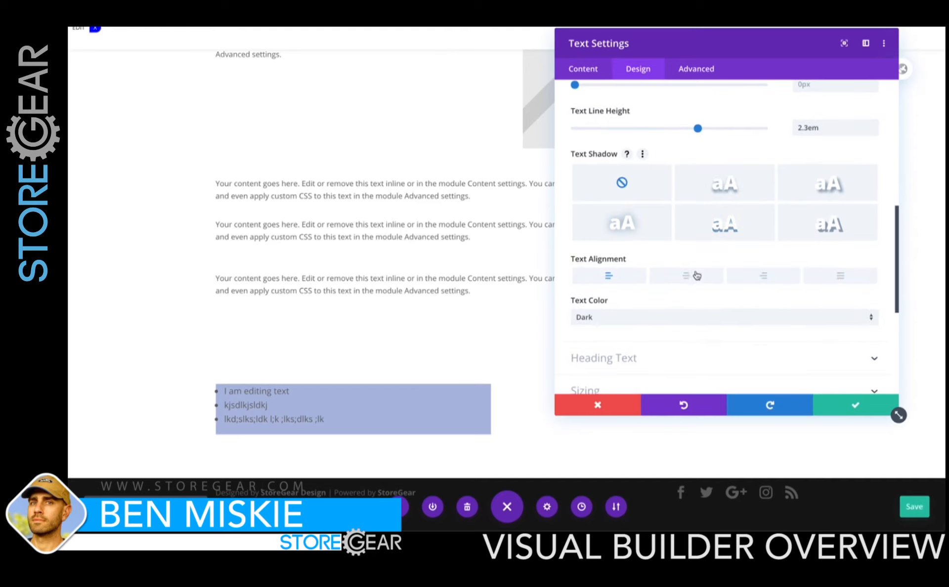
left_click(683, 317)
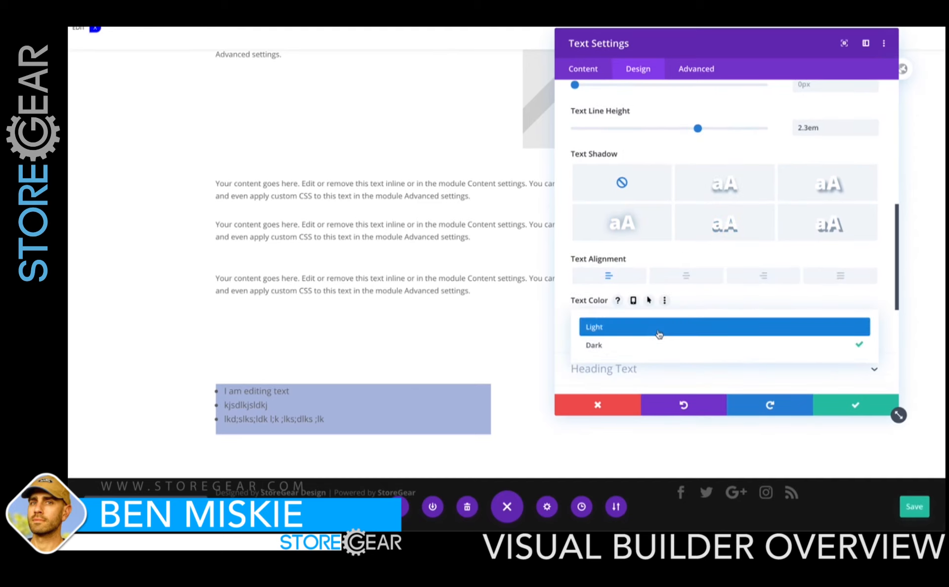
left_click(658, 328)
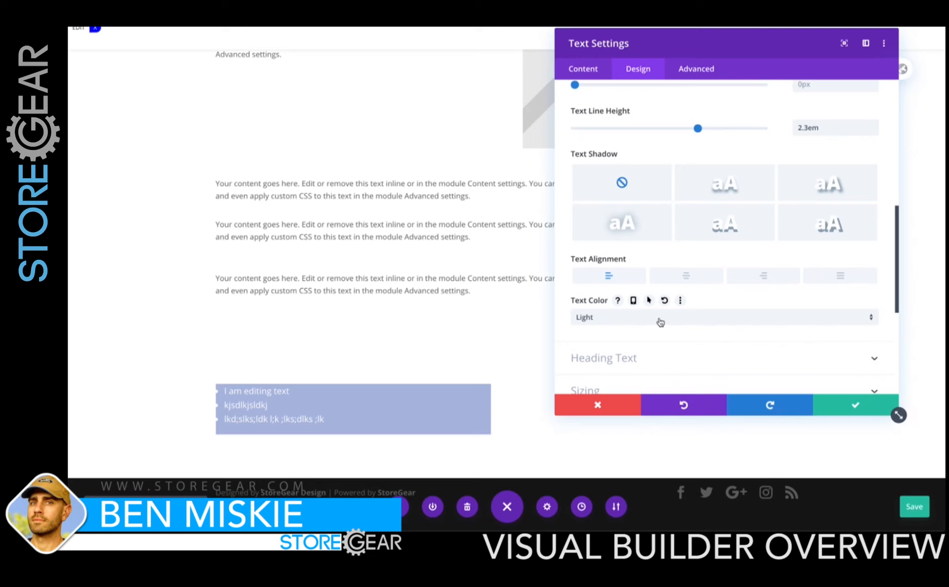
Try green and white for the Desktop Text Text Color, and settle on black.
scroll(660, 322, "up", 3)
scroll(660, 322, "up", 3)
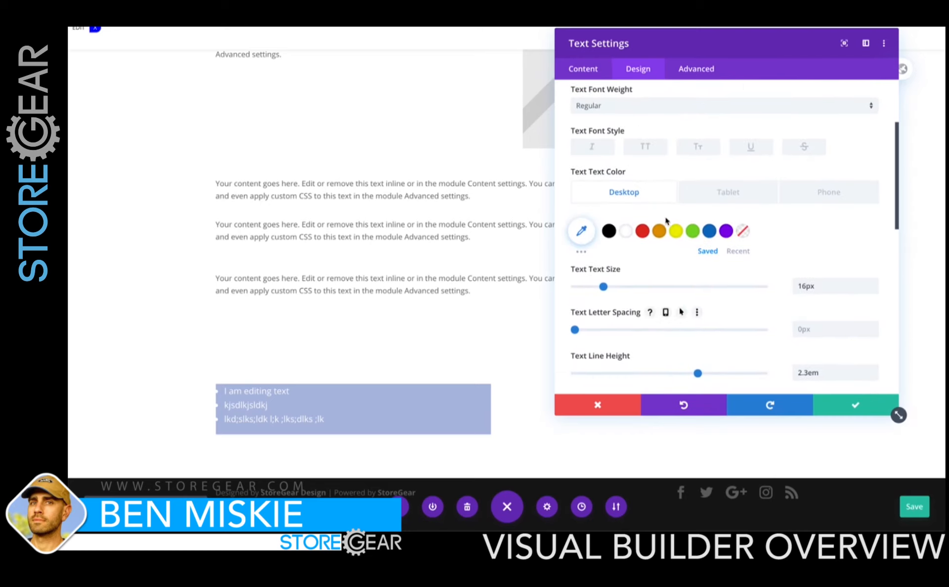
left_click(692, 231)
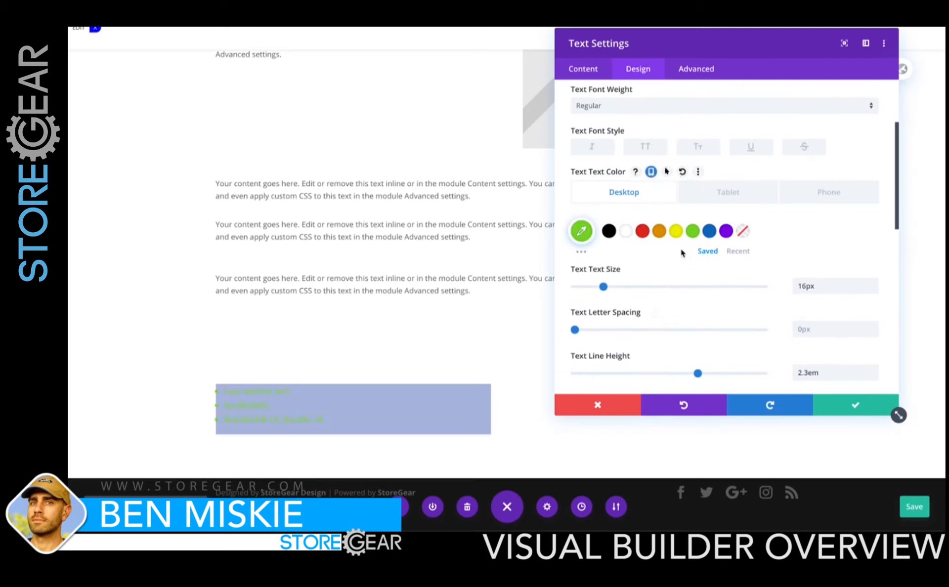
left_click(625, 231)
left_click(609, 231)
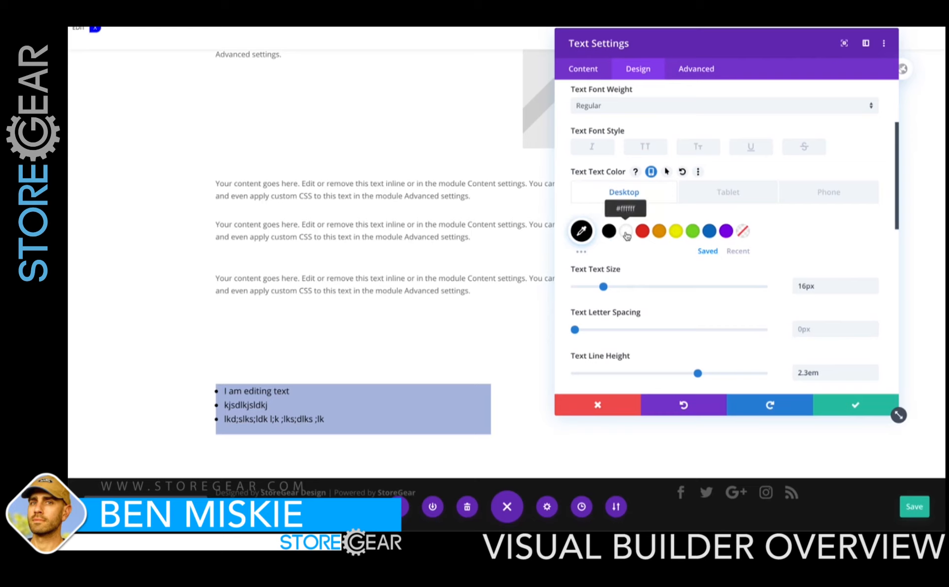
Review the remaining Text design options, including shadow and alignment, and look at the Heading Text settings.
scroll(660, 271, "down", 5)
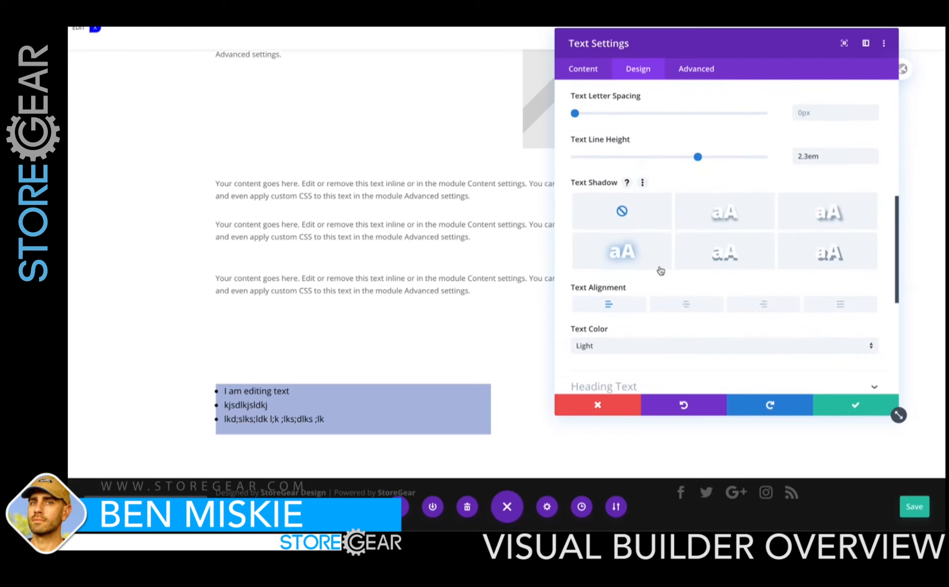
scroll(661, 270, "down", 3)
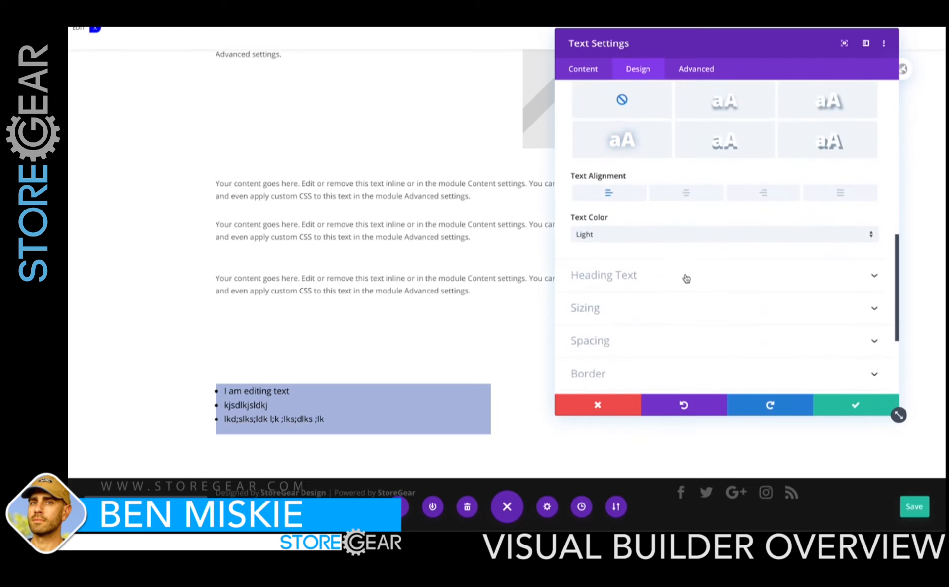
scroll(696, 262, "up", 4)
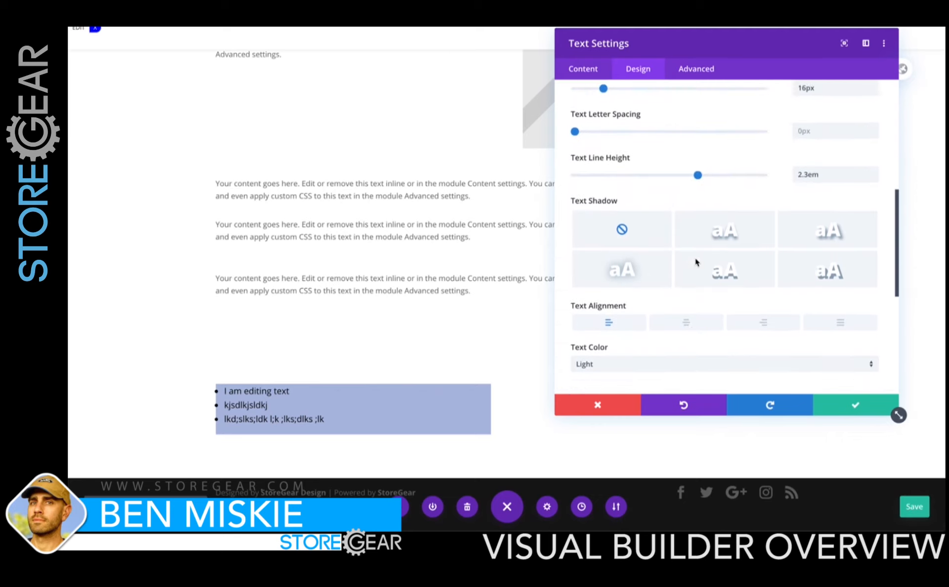
scroll(701, 236, "up", 1)
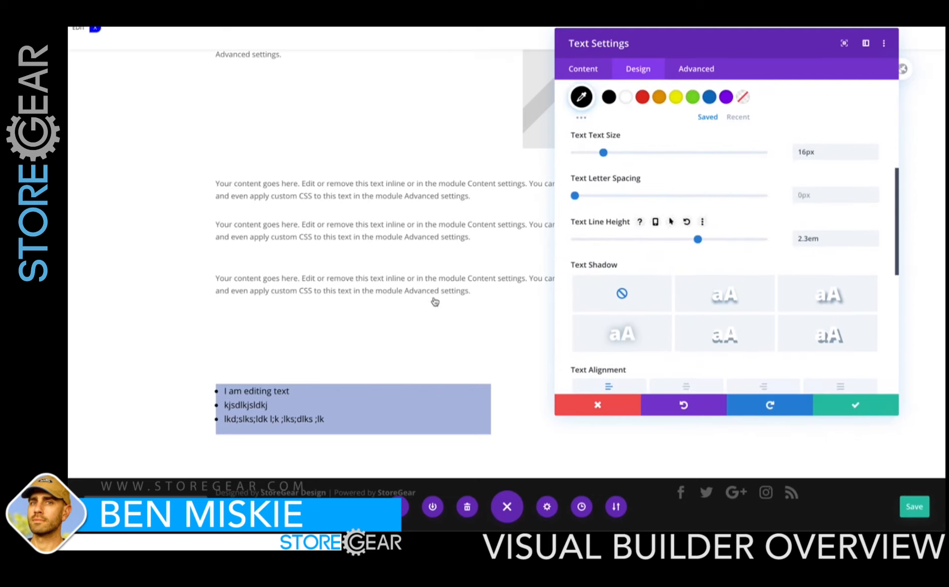
scroll(668, 228, "down", 5)
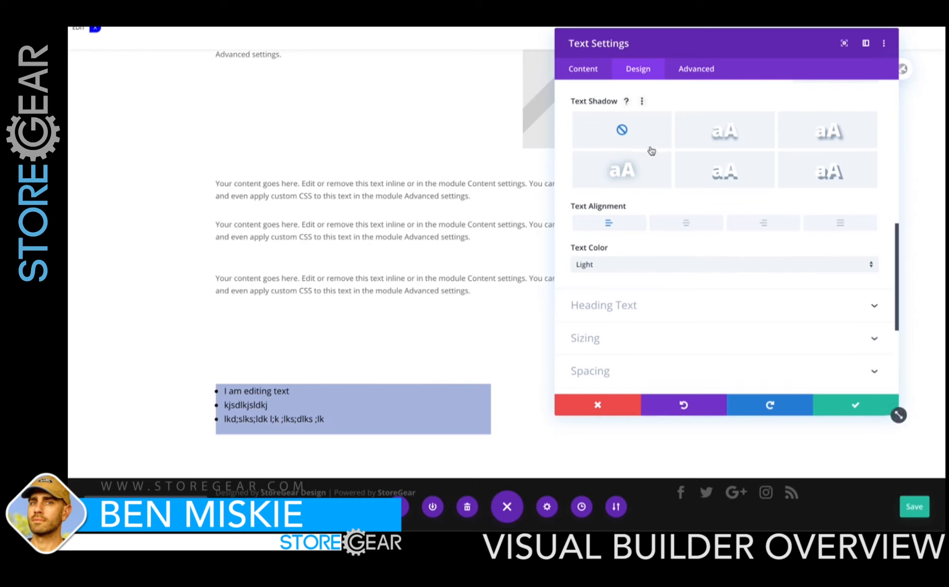
scroll(650, 148, "up", 5)
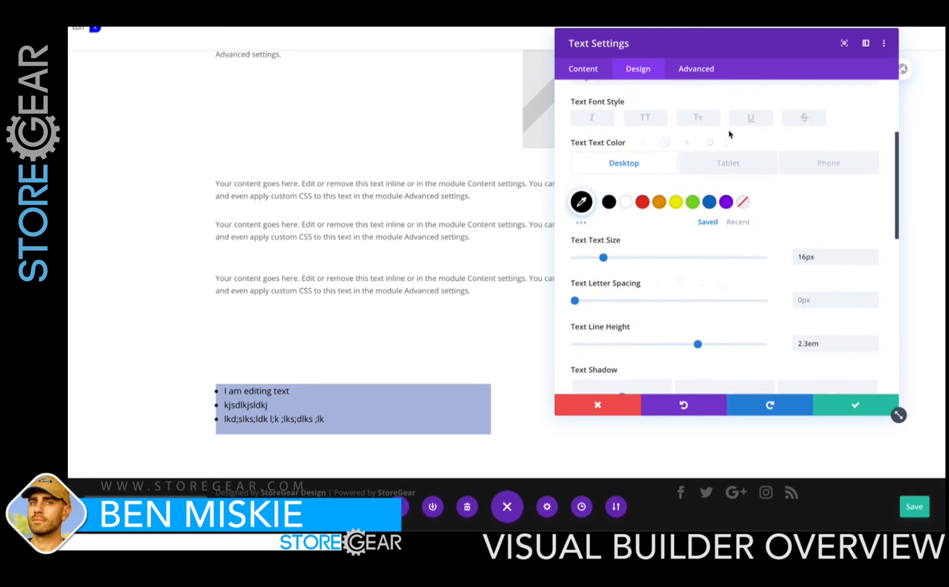
scroll(729, 135, "up", 4)
left_click(863, 120)
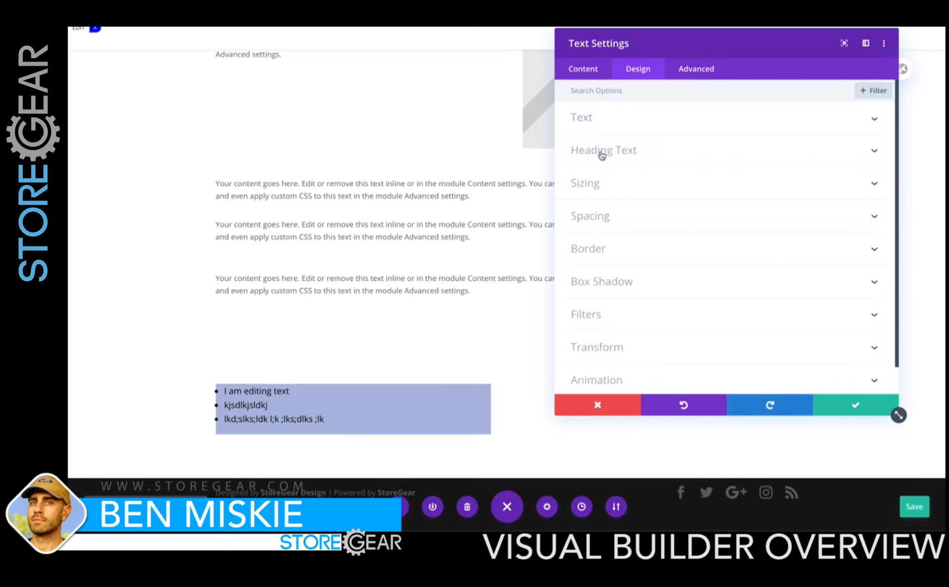
left_click(631, 157)
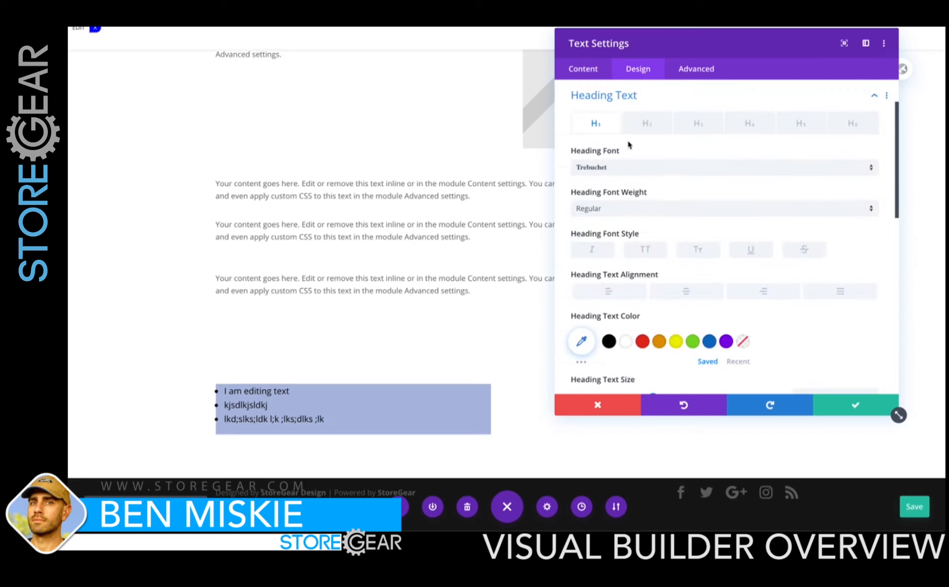
left_click(622, 105)
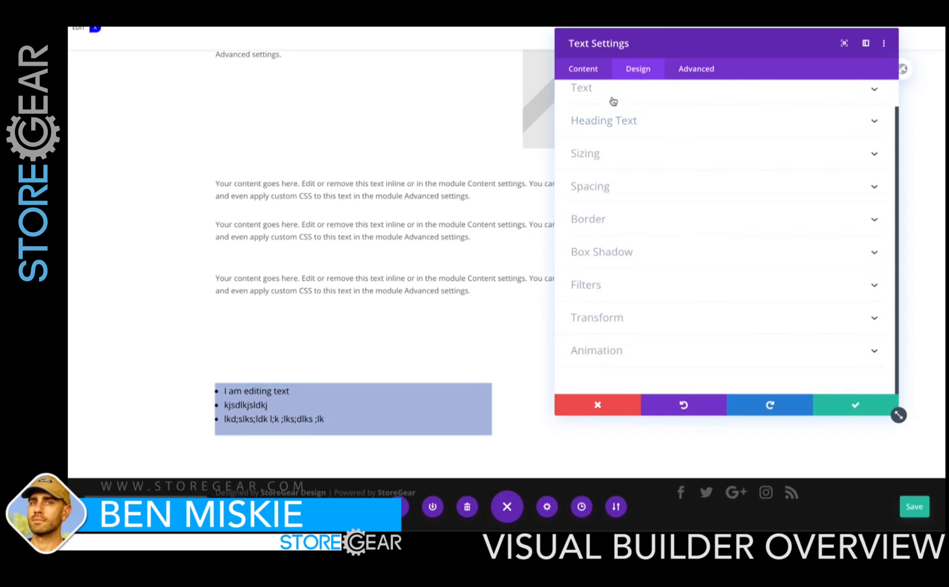
Replace the Text module's entire bulleted body content with "A heading".
left_click(587, 79)
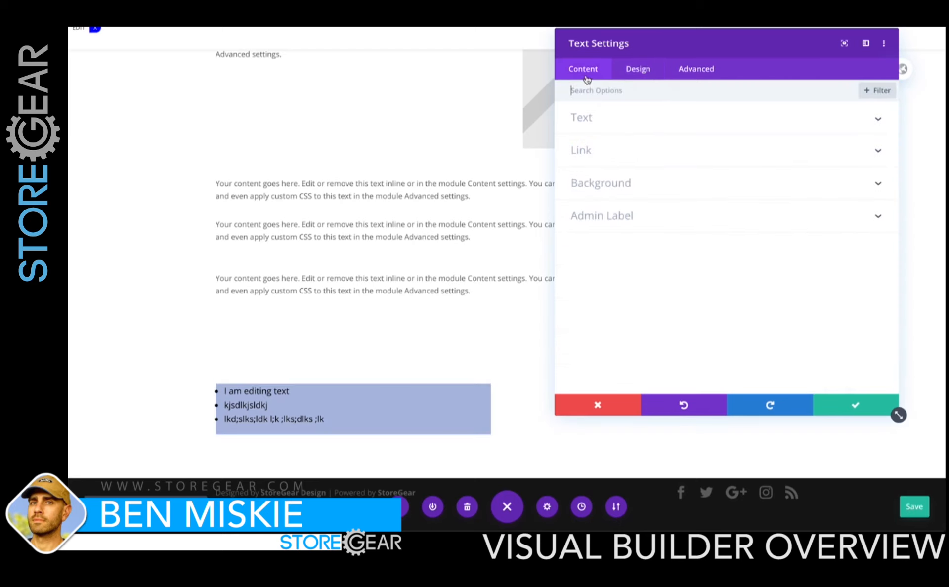
left_click(611, 119)
left_click(702, 266)
key("ctrl+a")
key("Delete")
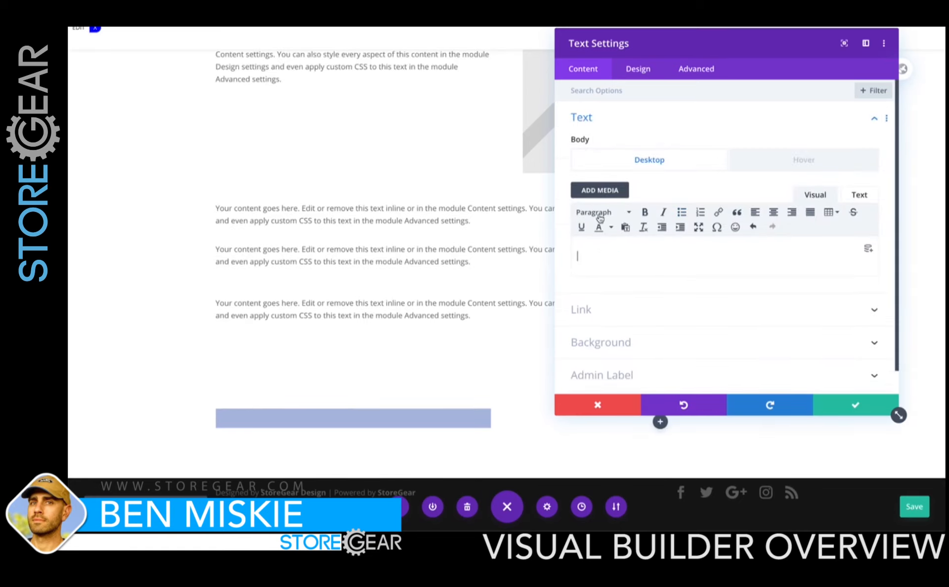
type("A heading")
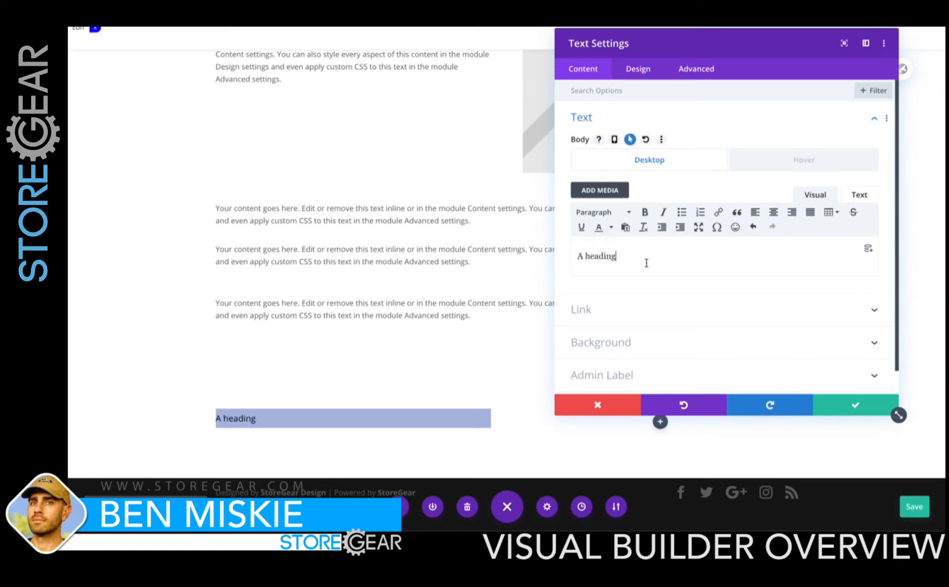
Add a second paragraph reading "This is the body text" below the heading line.
left_click_drag(637, 254, 553, 255)
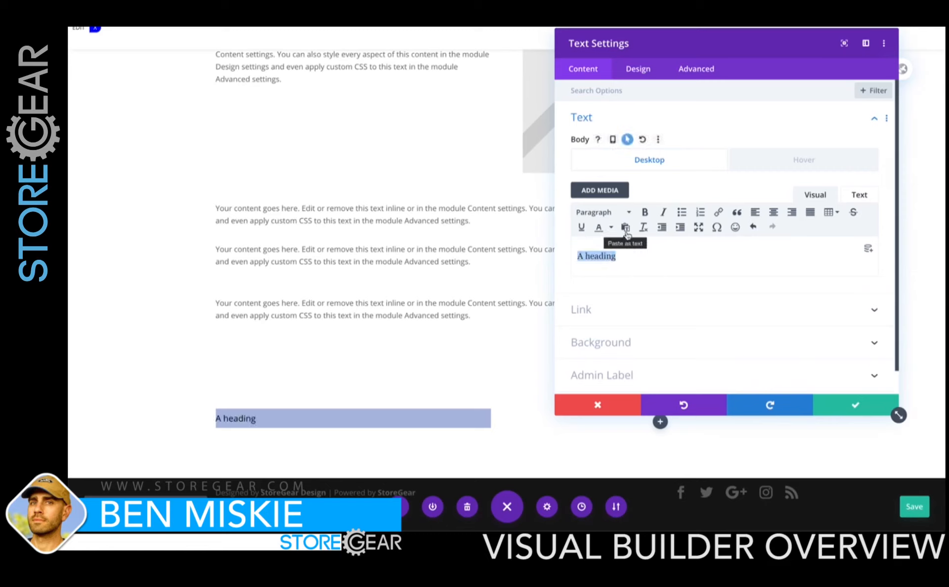
left_click(623, 255)
key("Return")
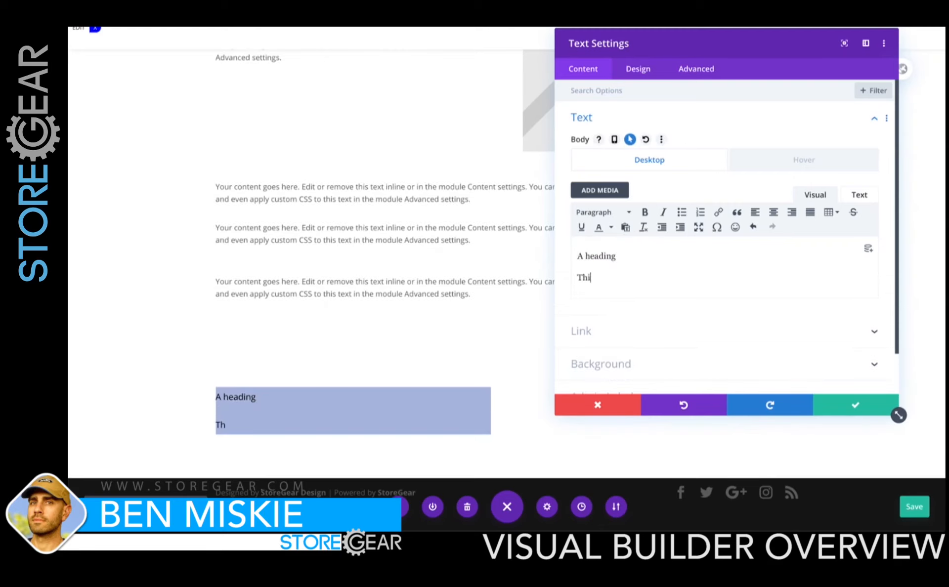
type("This is the body t")
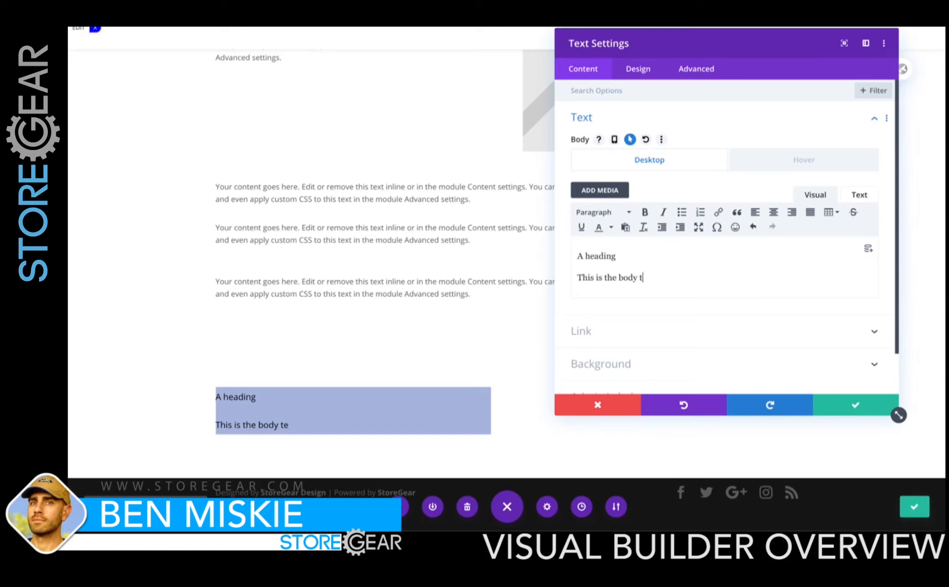
type("ext")
Format the "A heading" line as Heading 1.
left_click_drag(616, 256, 575, 256)
left_click(601, 212)
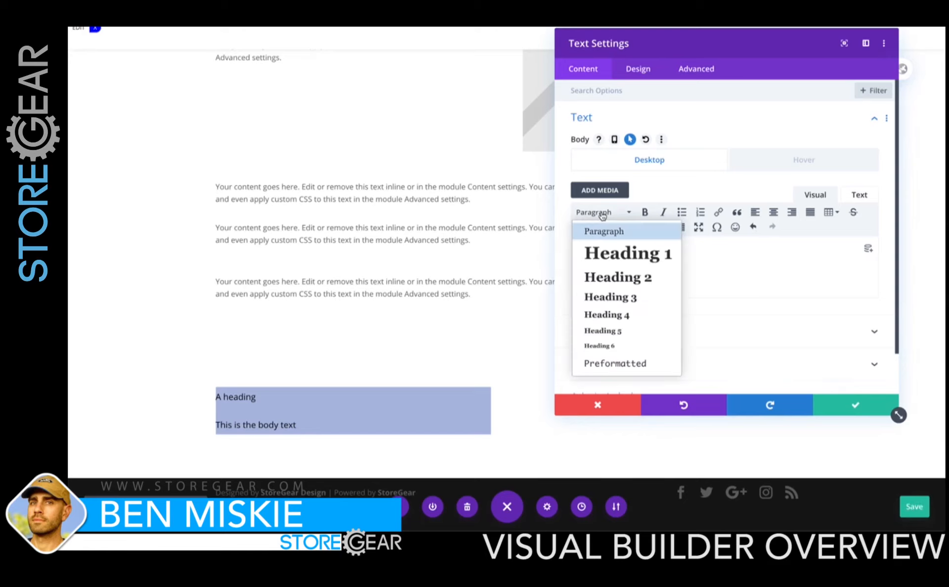
left_click(609, 258)
left_click(674, 298)
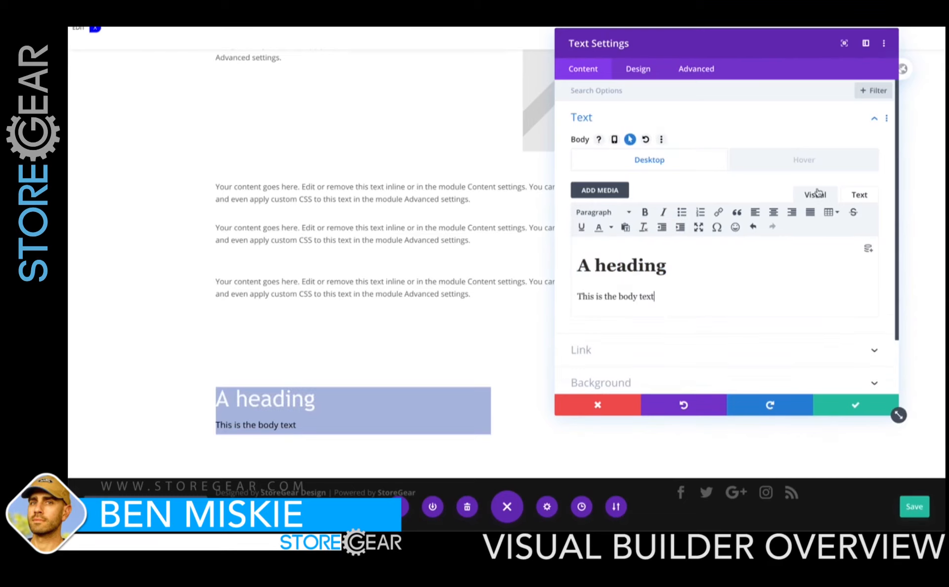
Turn off the hover options for the module's body and background, and reset the background color.
left_click(629, 140)
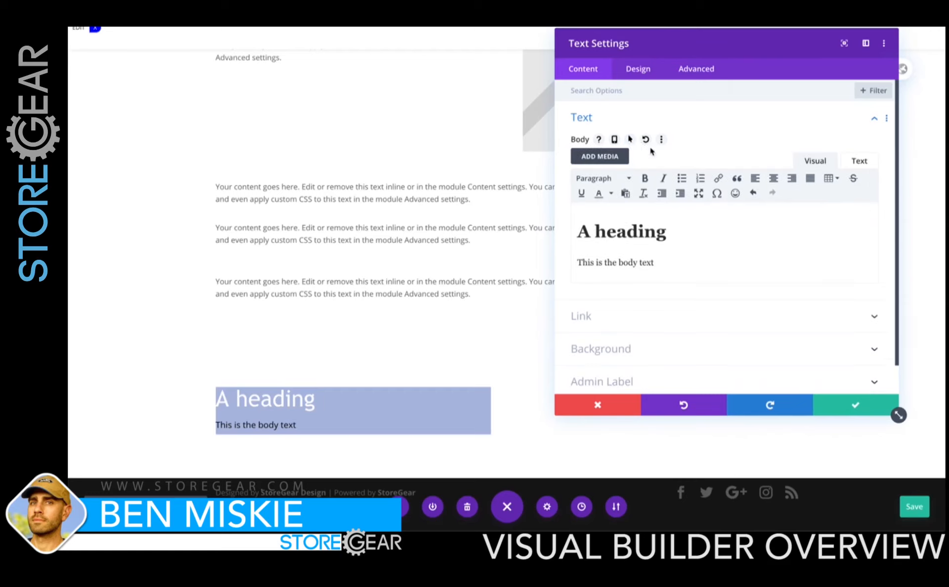
scroll(688, 258, "down", 1)
left_click(651, 322)
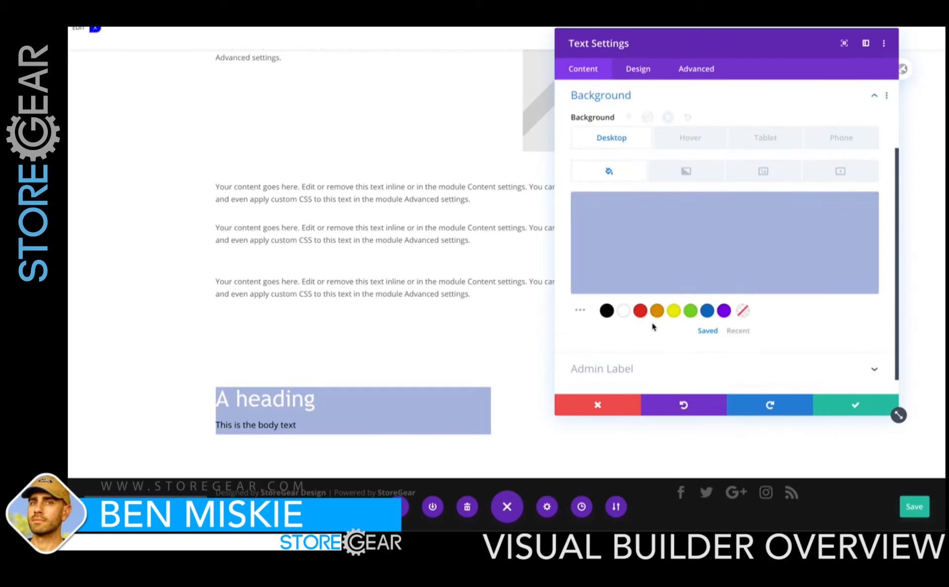
left_click(670, 118)
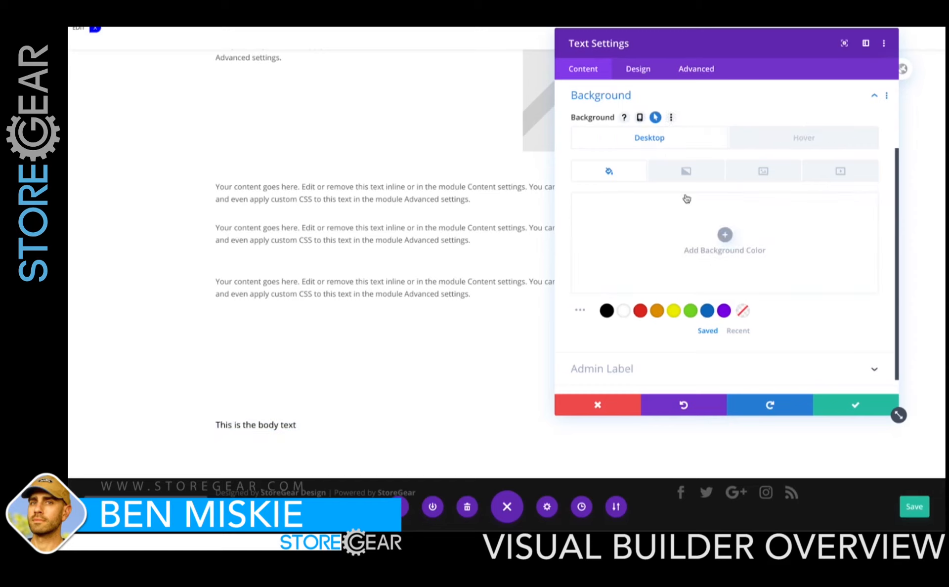
left_click(655, 120)
Set the module's Text Color design option to Dark.
scroll(677, 198, "up", 2)
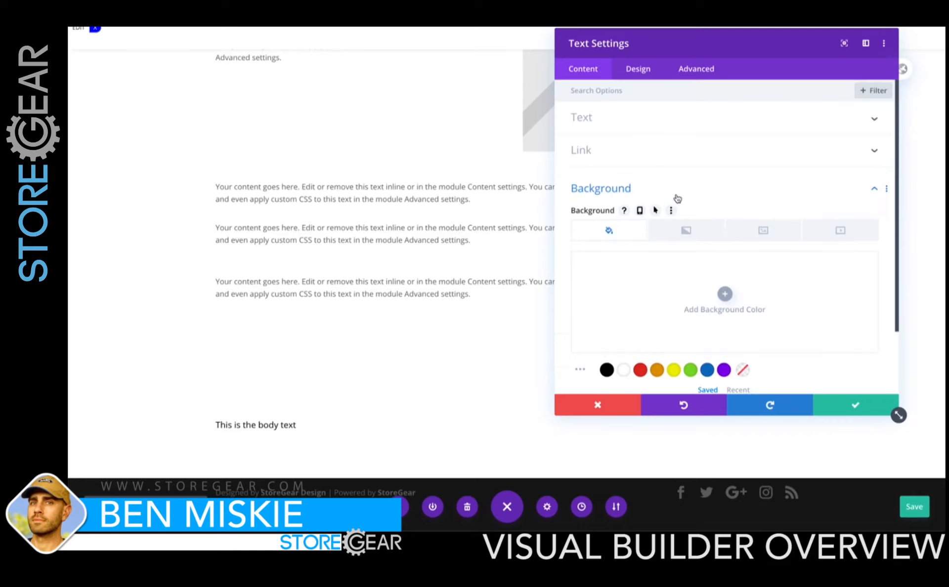
left_click(632, 123)
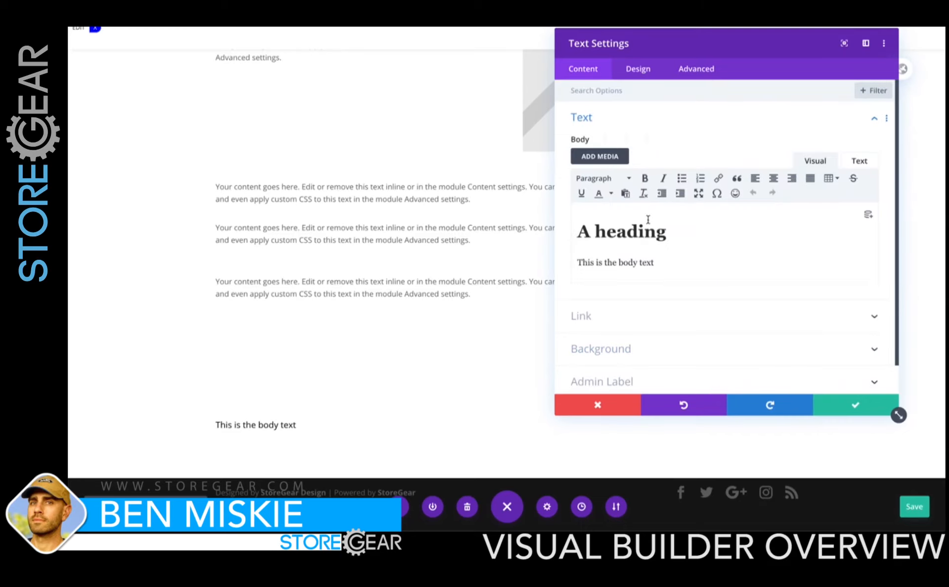
left_click(677, 241)
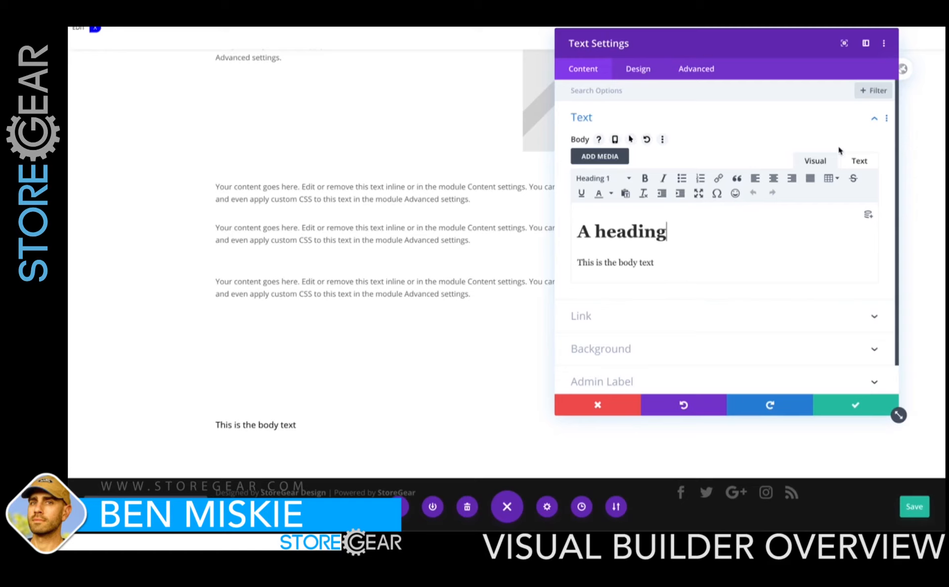
left_click(648, 73)
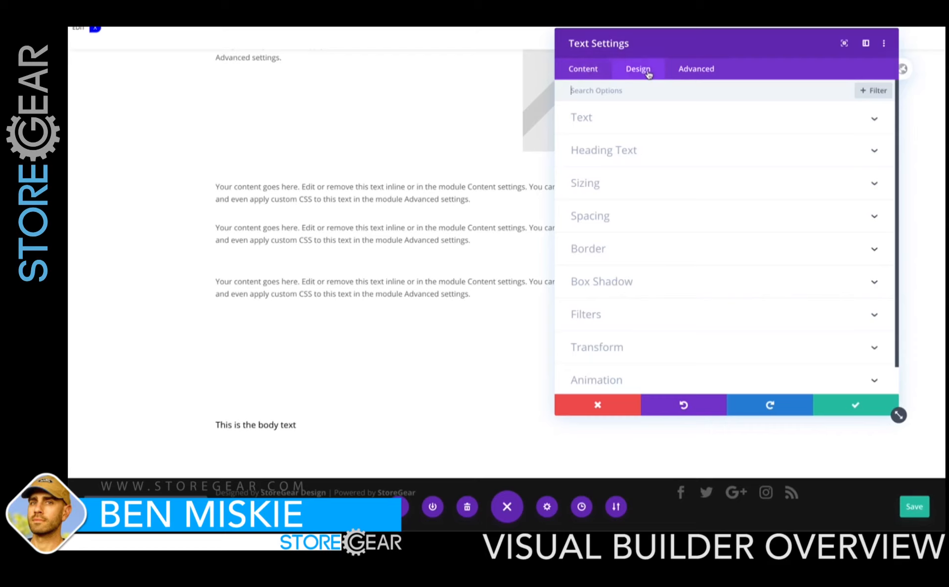
left_click(639, 158)
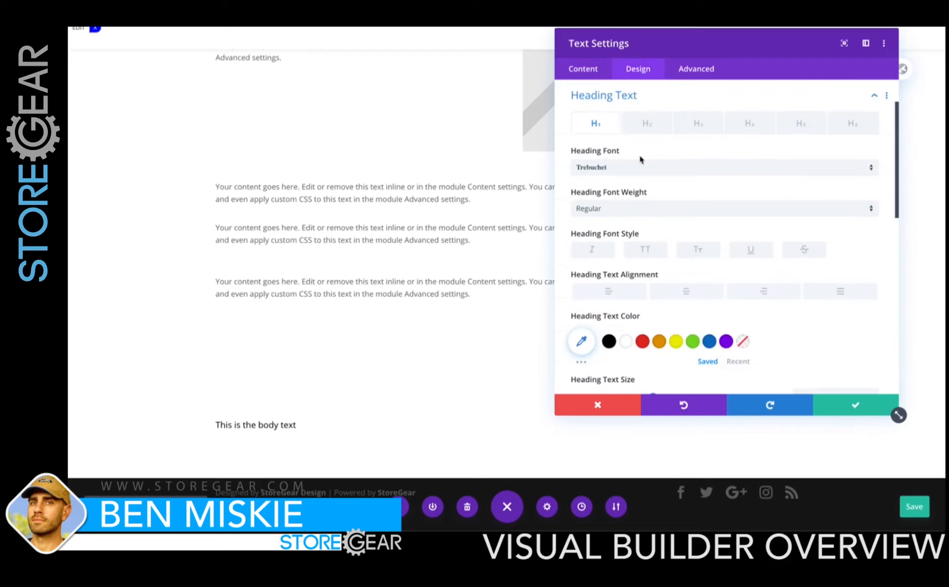
scroll(639, 157, "up", 2)
left_click(630, 125)
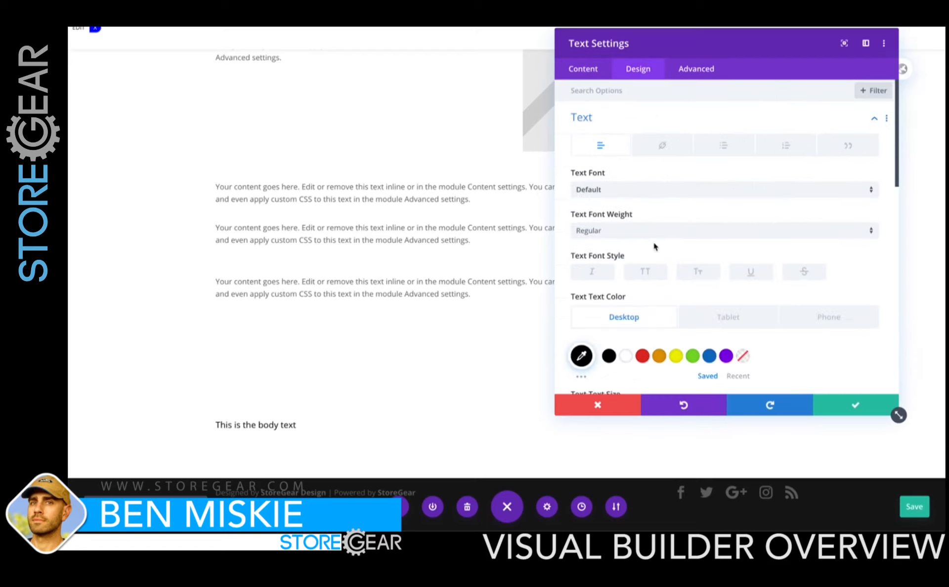
scroll(654, 247, "down", 8)
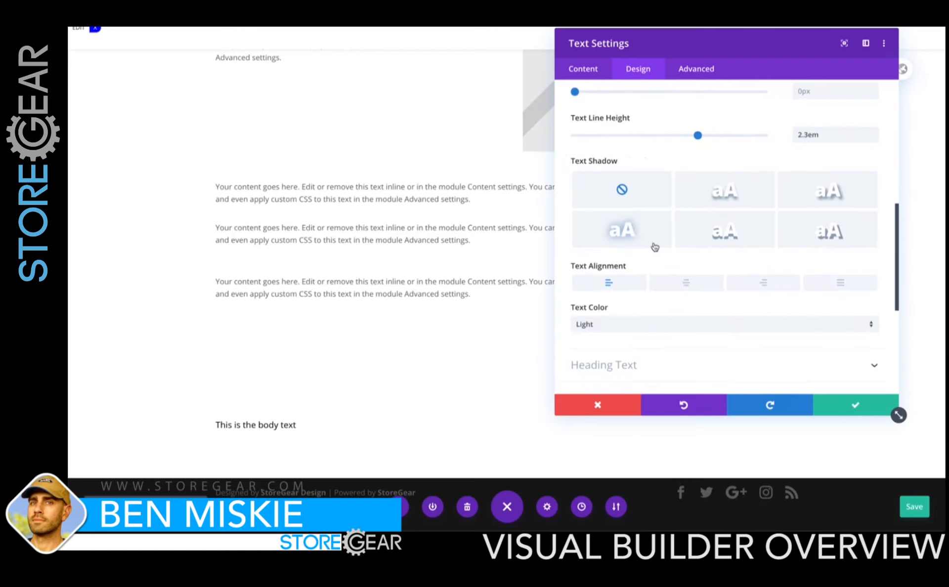
left_click(608, 325)
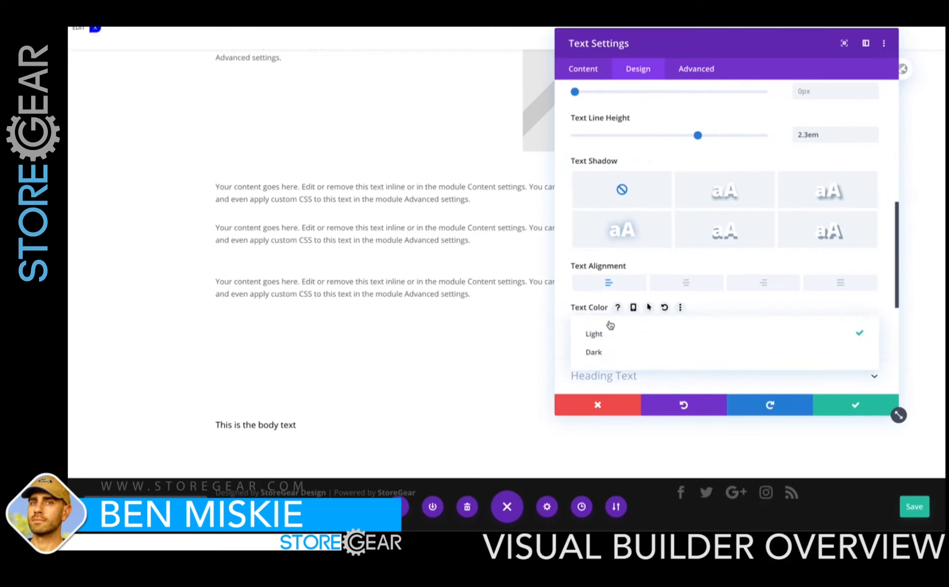
left_click(612, 352)
scroll(729, 121, "up", 8)
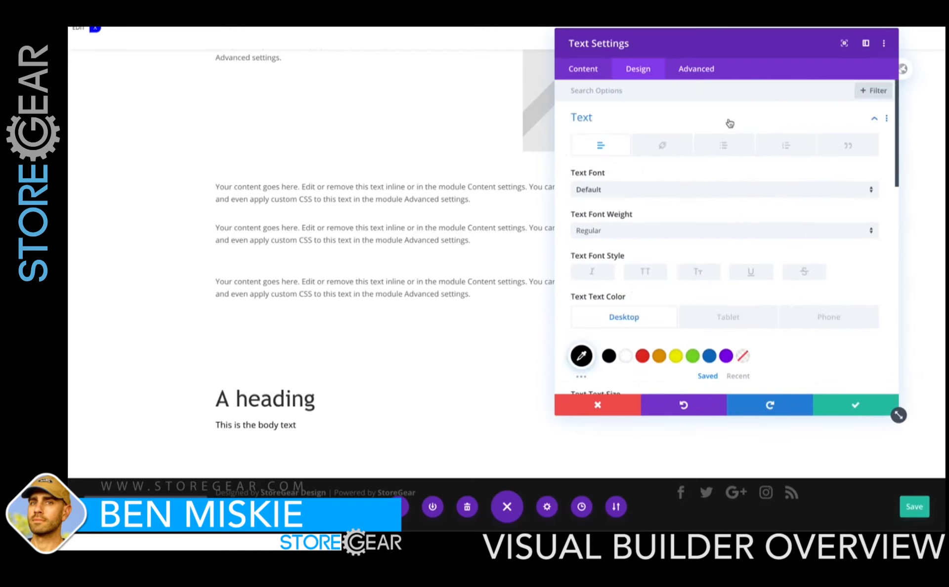
Open the design settings of the "A heading" line and set its H1 font to Advent Pro after trying Aguafina Script.
left_click(595, 78)
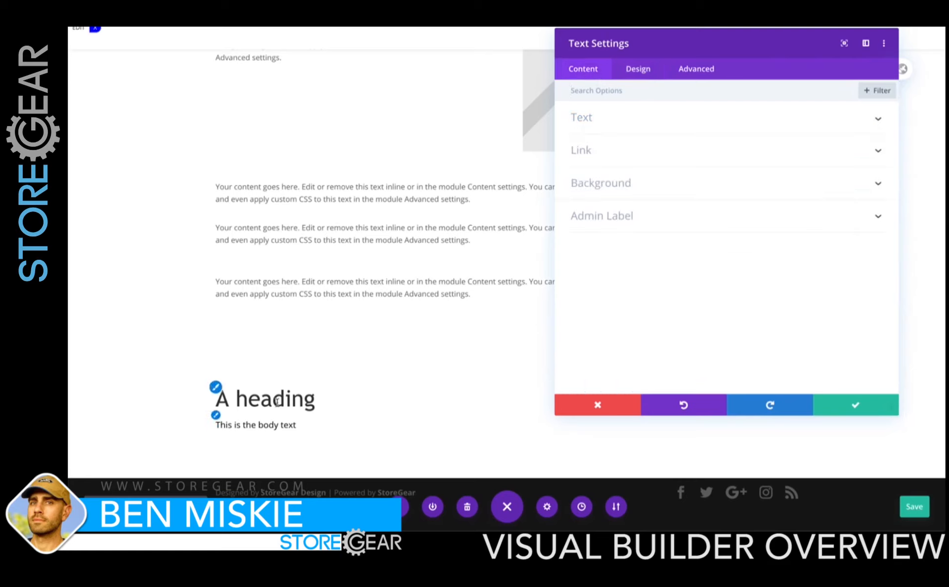
left_click(230, 394)
left_click(219, 389)
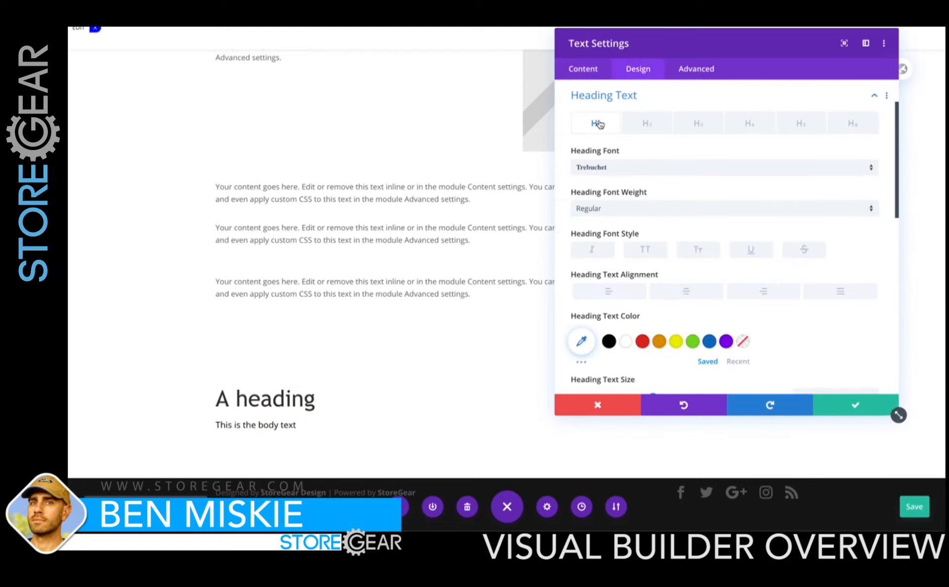
left_click(617, 171)
left_click(657, 379)
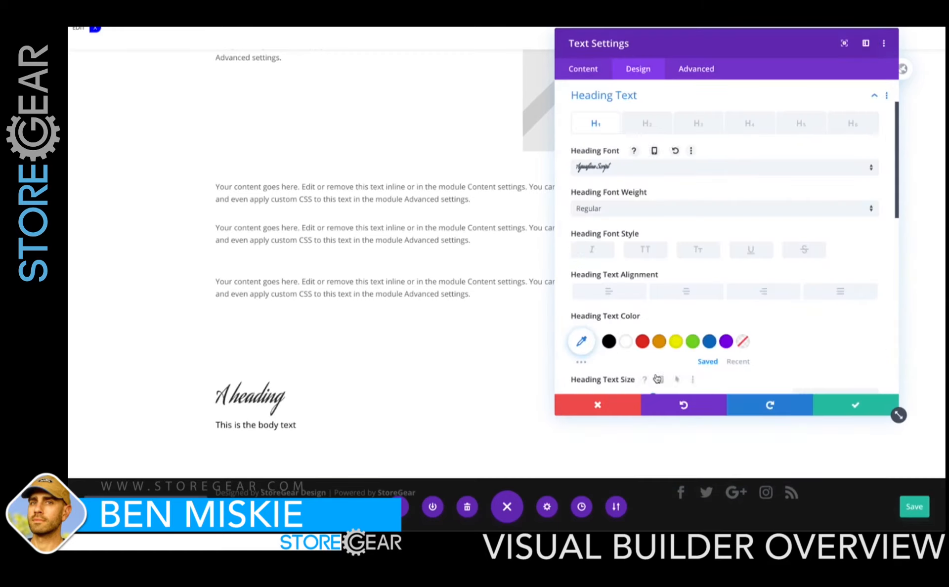
left_click(645, 169)
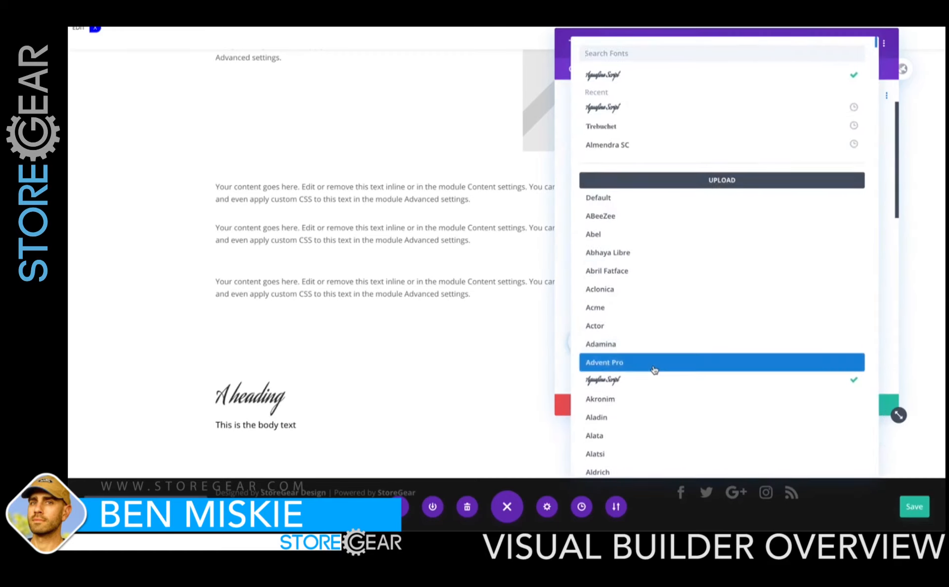
left_click(654, 363)
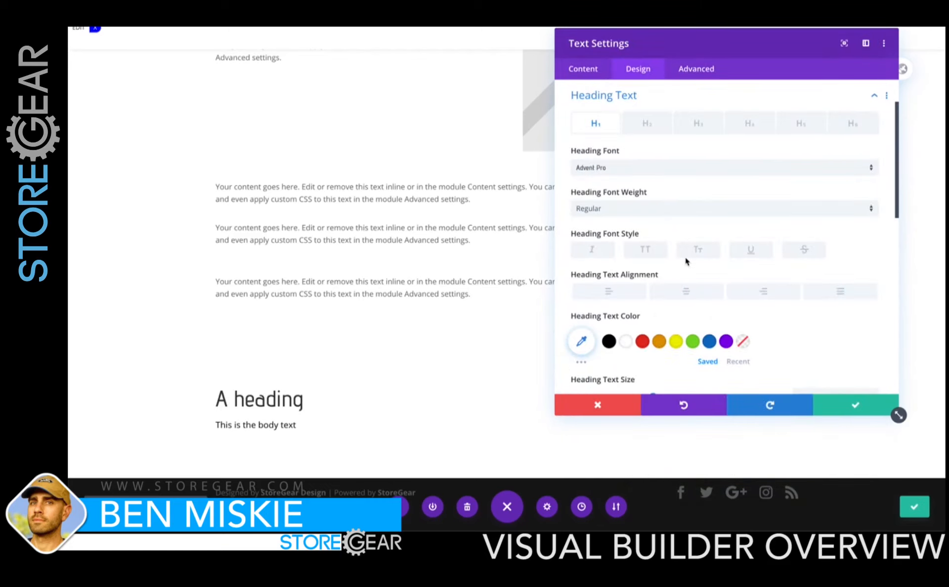
Color the H1 heading red, give it the hard text shadow preset offset 0.08em both ways, and save the module settings.
left_click(641, 341)
scroll(655, 309, "down", 5)
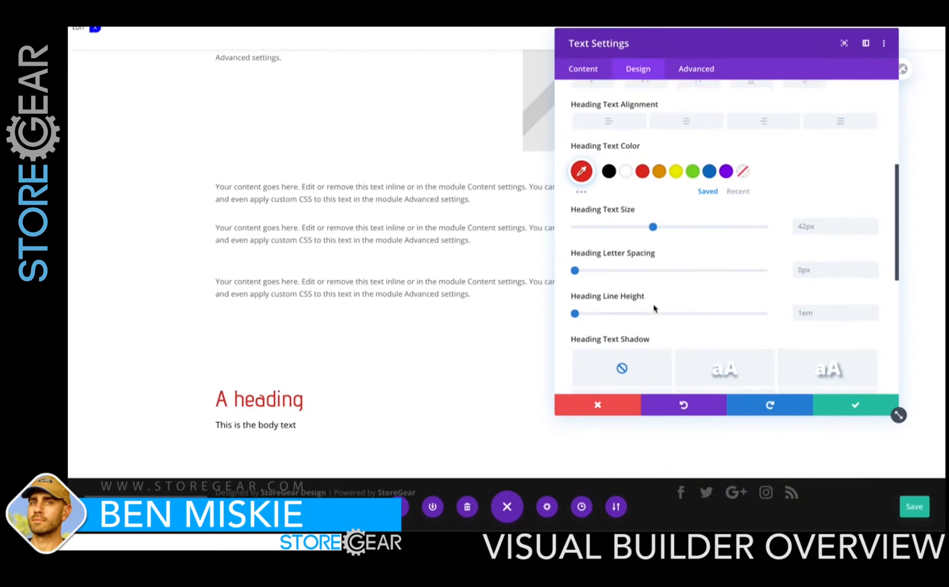
left_click(737, 224)
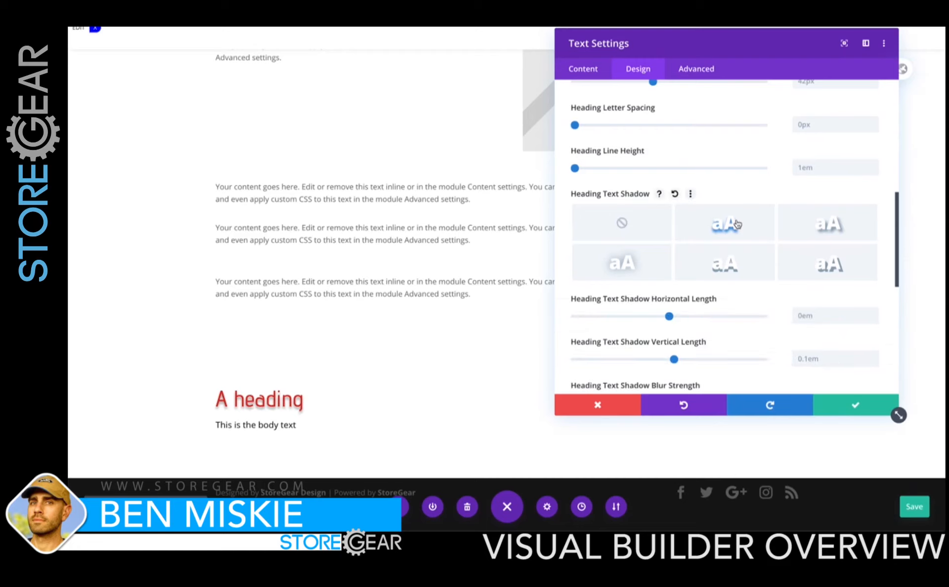
left_click(822, 276)
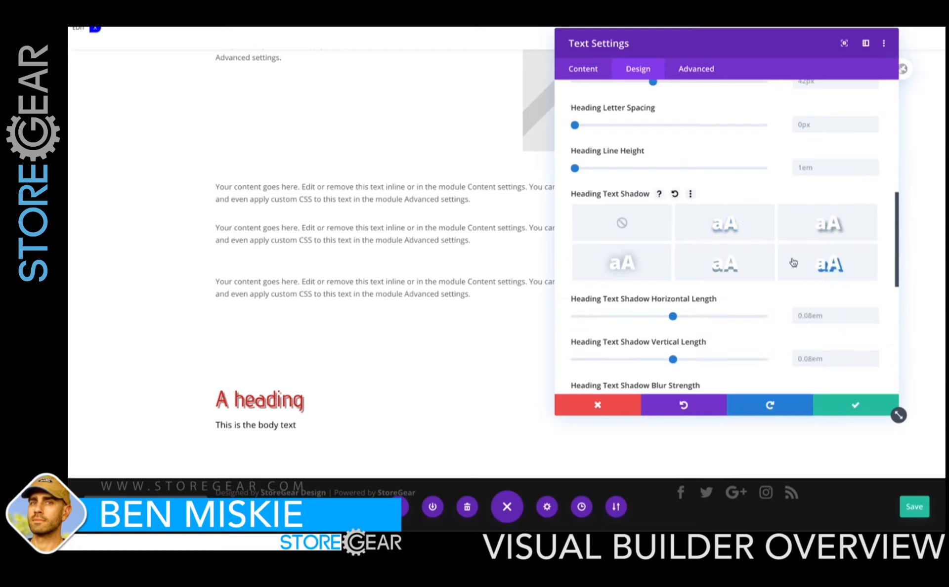
left_click(855, 404)
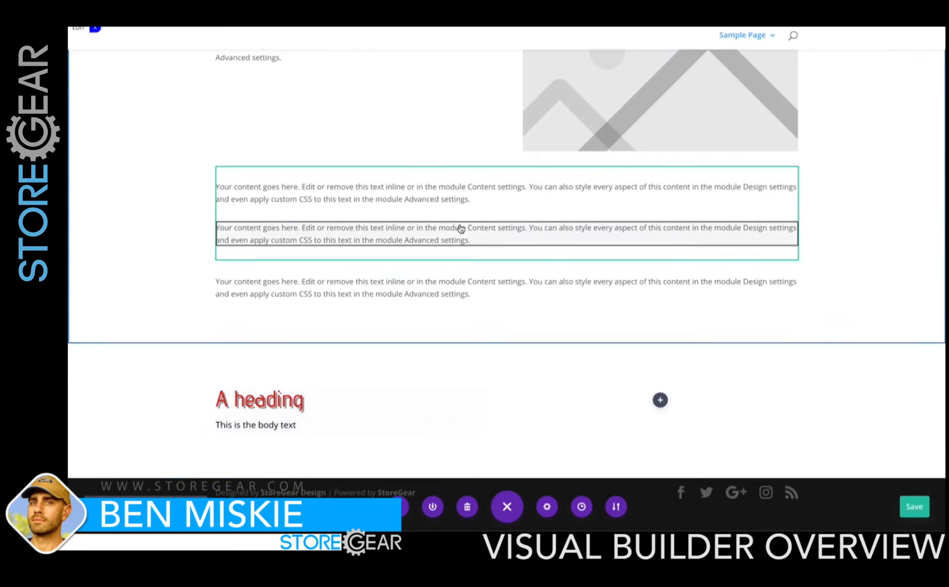
Add the line "This is my new header" above the body text of the first full-width Text module below the image.
left_click(426, 199)
left_click(478, 186)
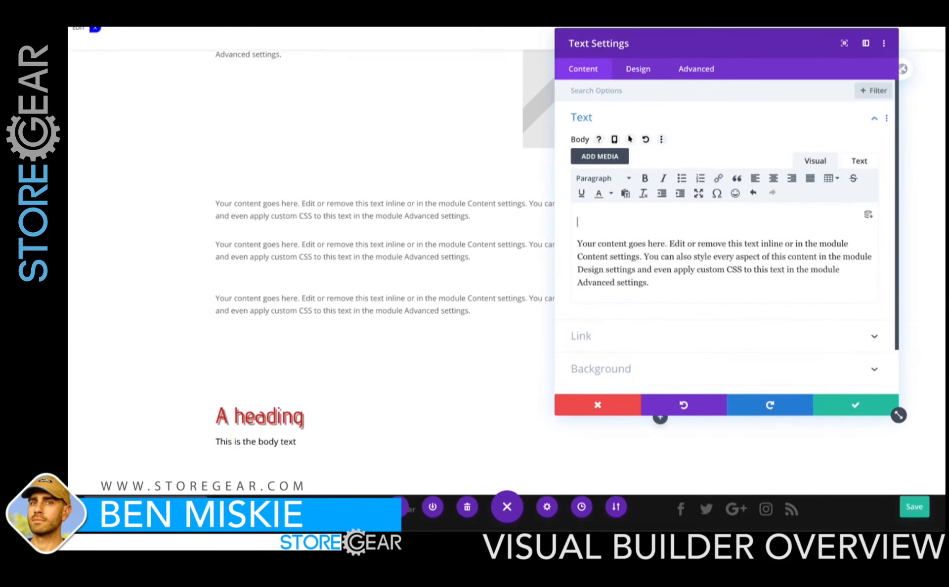
type("This is my new header")
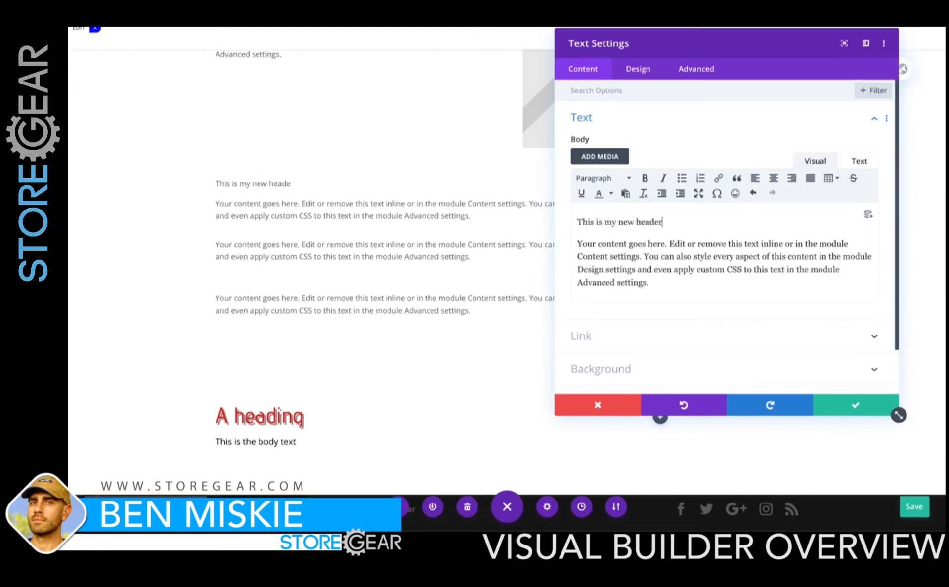
Format the "This is my new header" line as Heading 1 and save the module settings.
left_click_drag(663, 222, 577, 222)
left_click(602, 178)
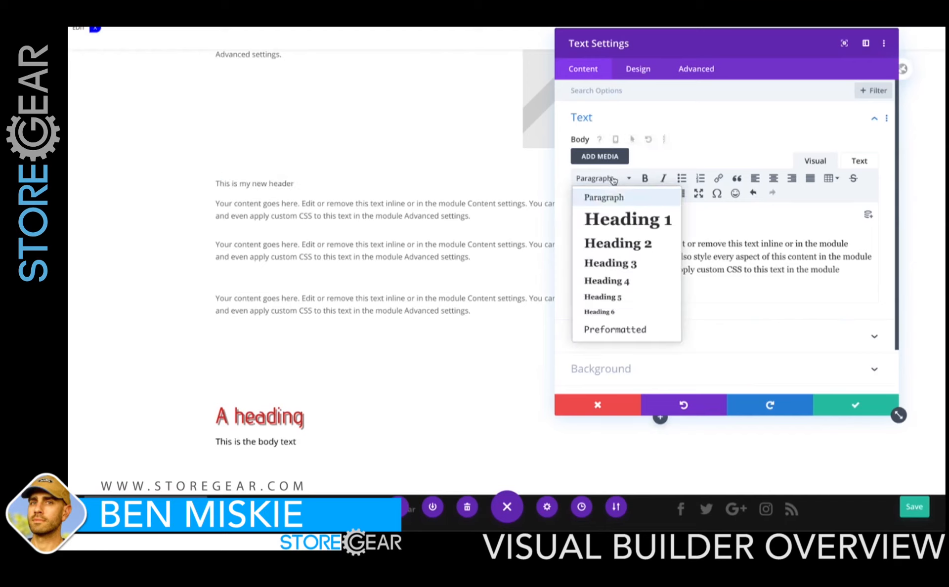
left_click(615, 218)
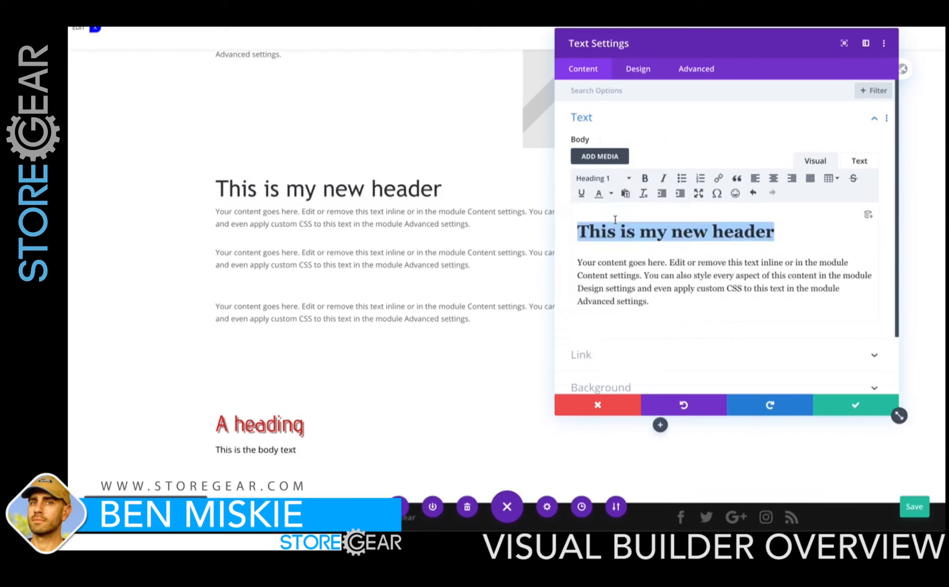
left_click(849, 405)
Copy the module styles of the "A heading" Text module and paste them onto the "This is my new header" module.
mouse_move(356, 433)
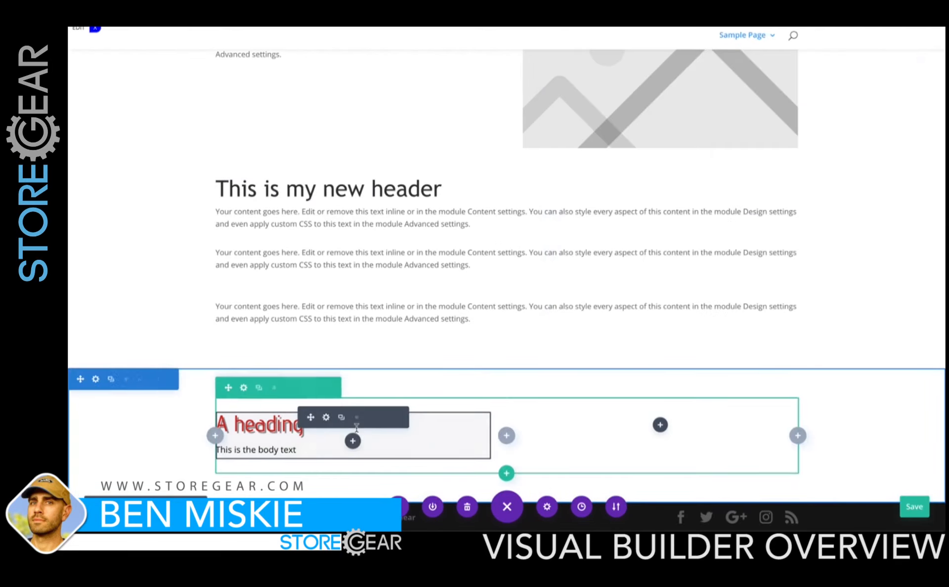
left_click(399, 419)
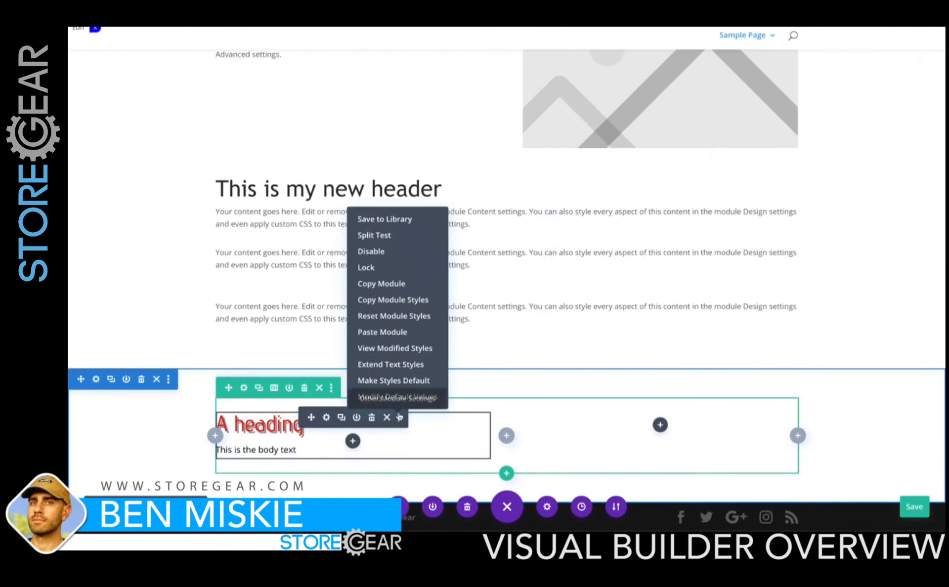
left_click(400, 300)
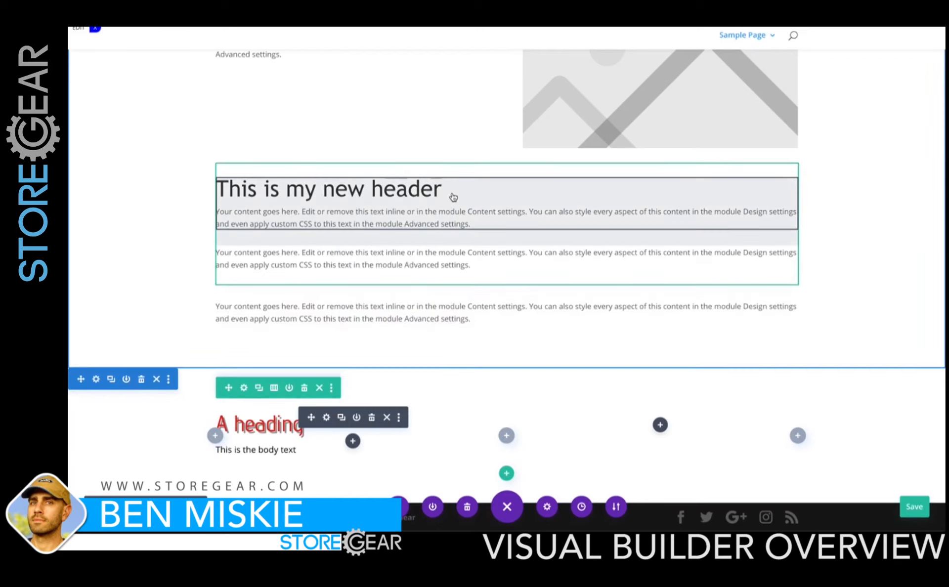
left_click(553, 183)
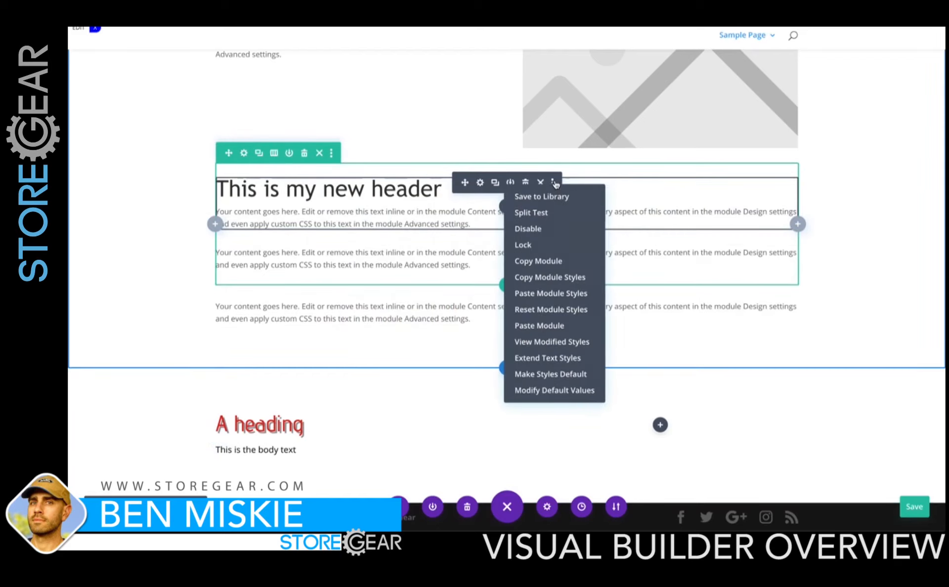
left_click(549, 294)
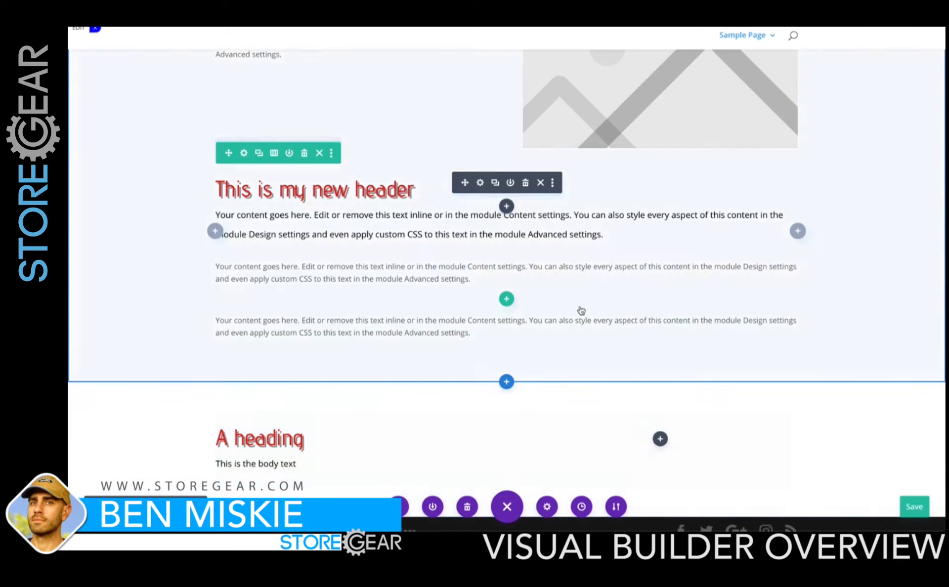
Save the page with the restyled Text modules.
scroll(447, 336, "down", 2)
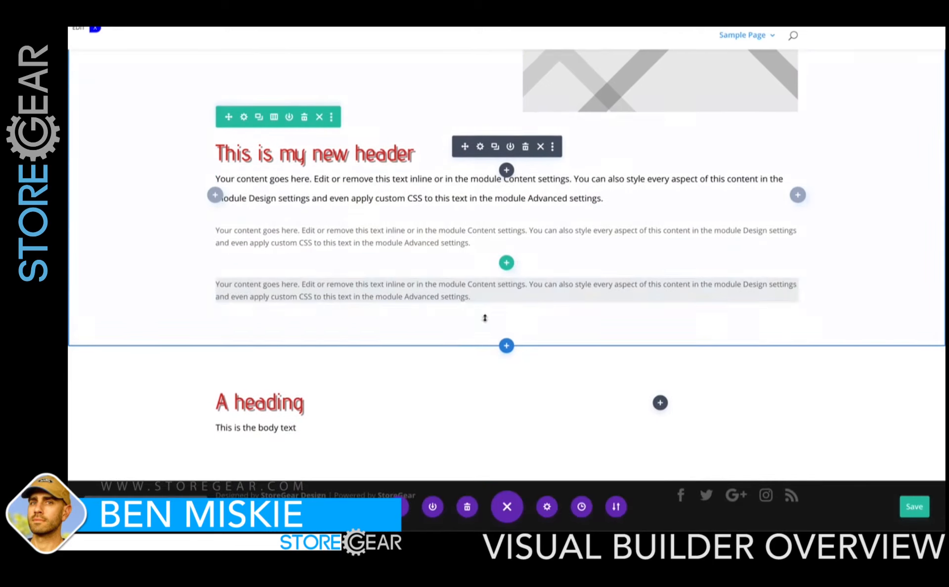
left_click(508, 501)
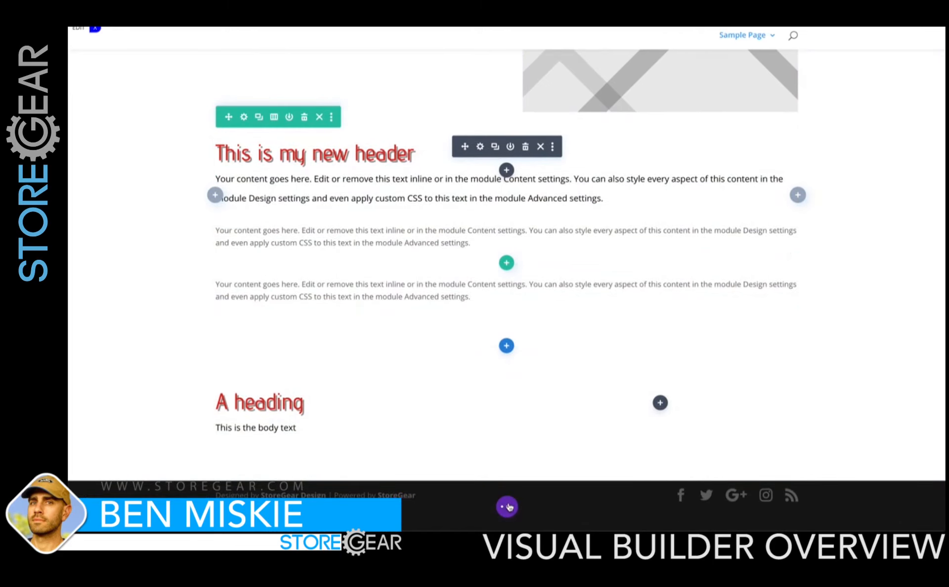
left_click(506, 509)
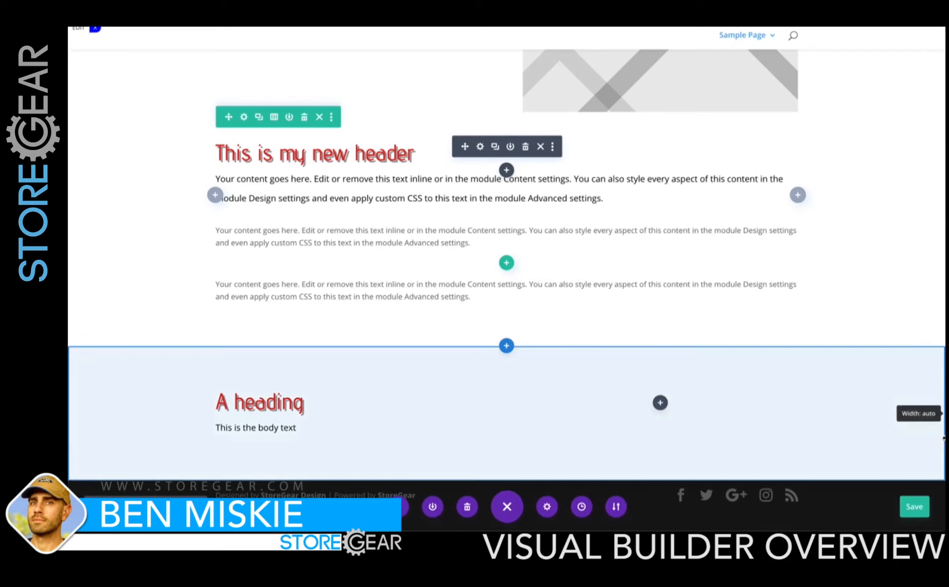
left_click(914, 506)
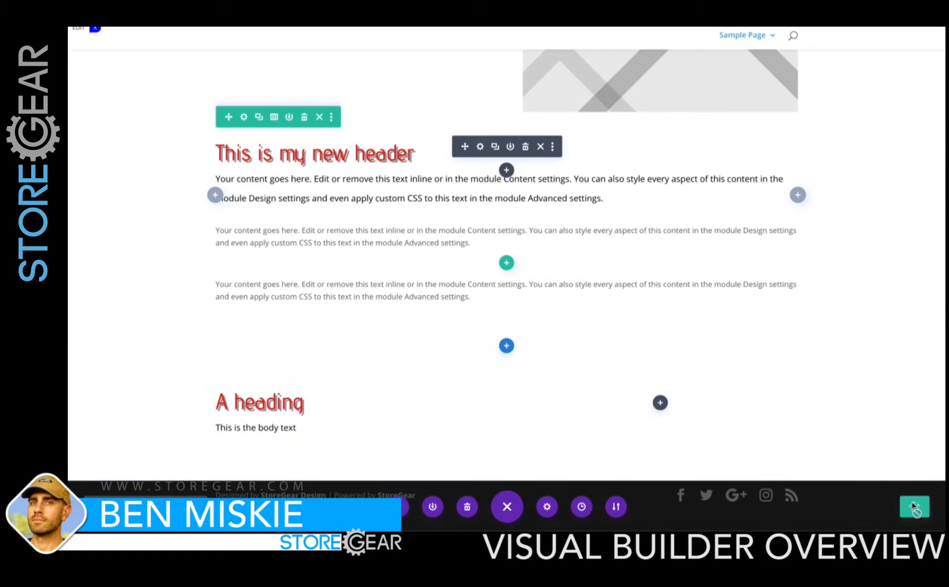
scroll(788, 346, "up", 3)
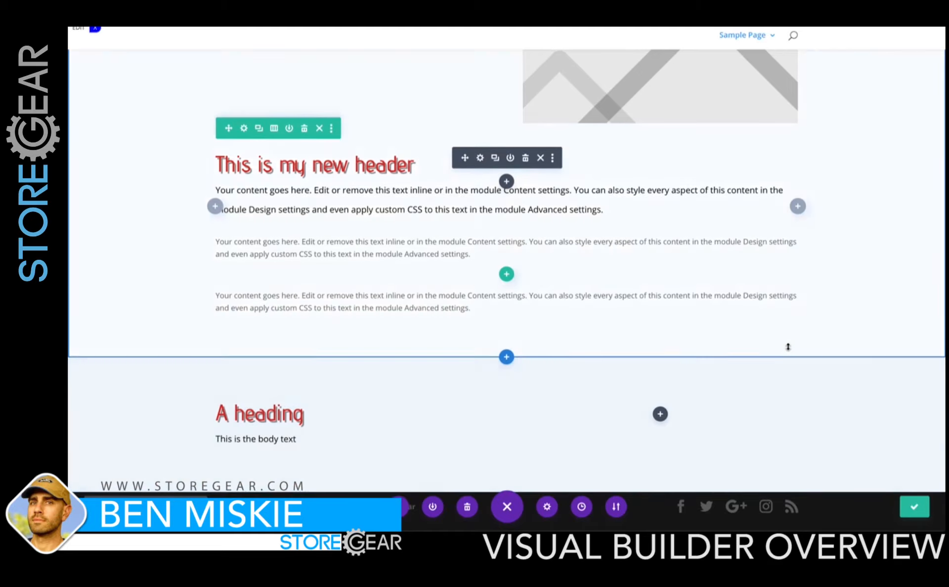
scroll(787, 346, "up", 1)
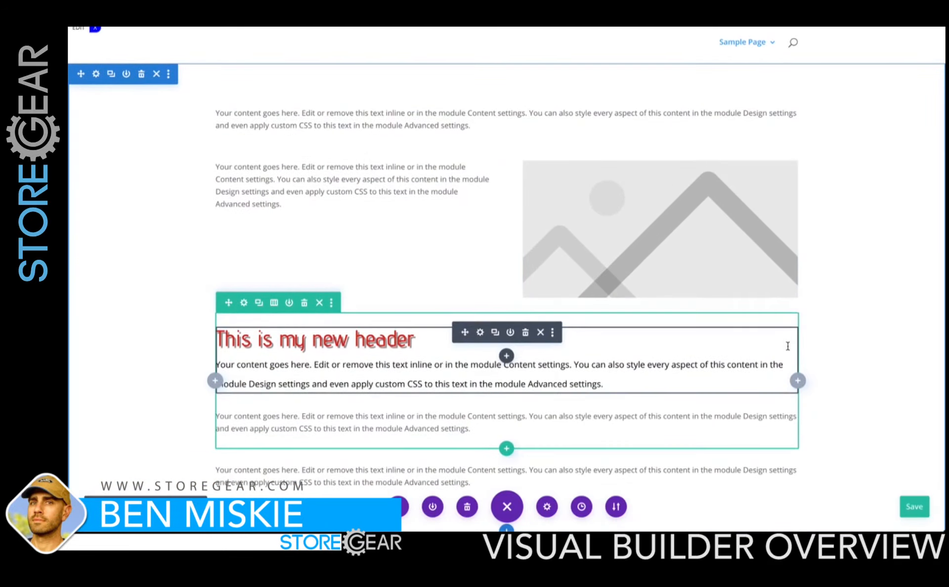
scroll(543, 368, "down", 1)
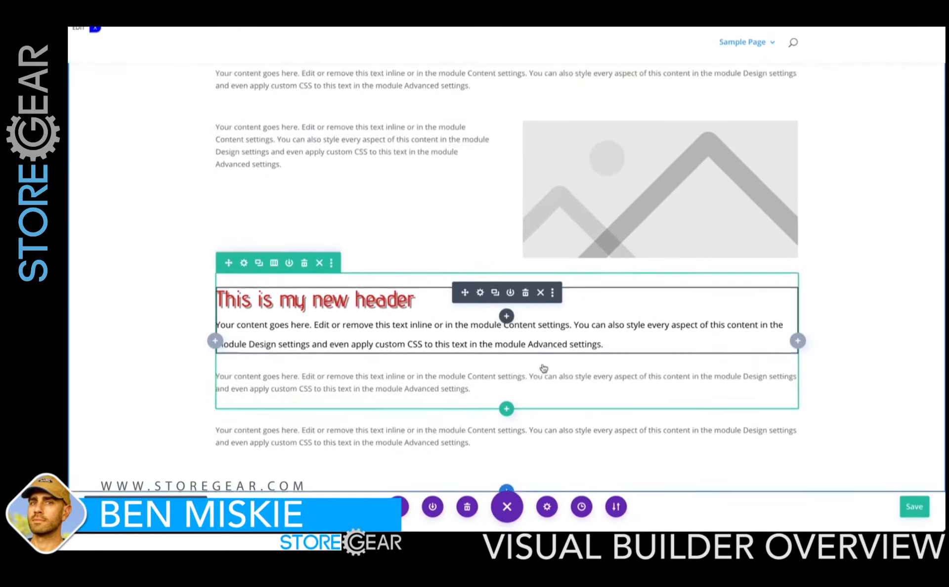
scroll(543, 368, "down", 3)
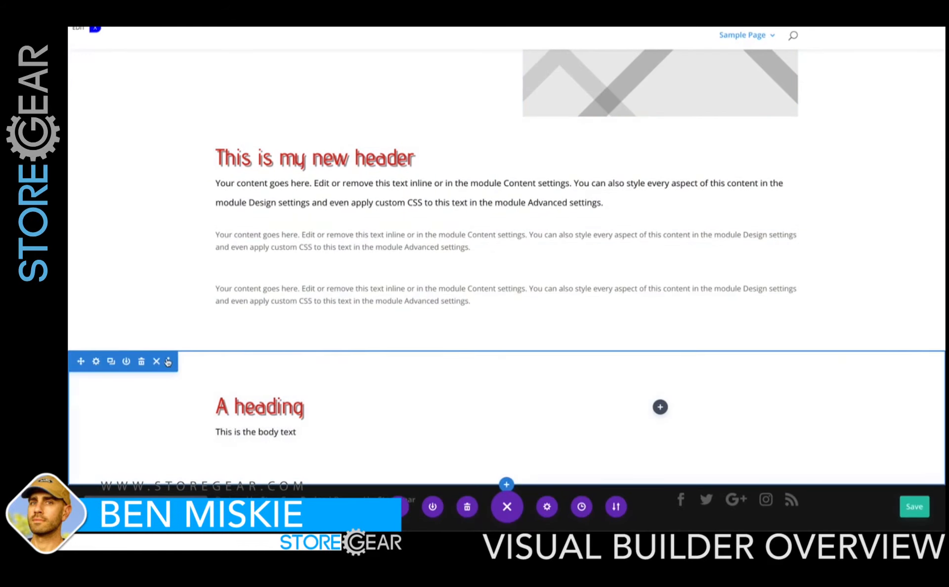
Delete the whole section that contains the "A heading" Text module.
left_click(141, 361)
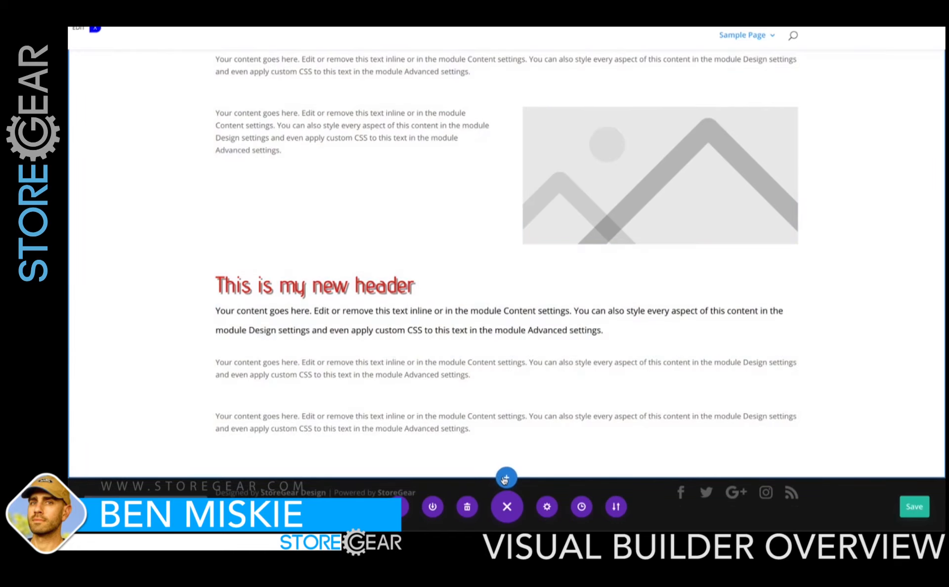
Add a Specialty section with a single column beside a nested-row area, and insert a three-column row into that area.
left_click(505, 479)
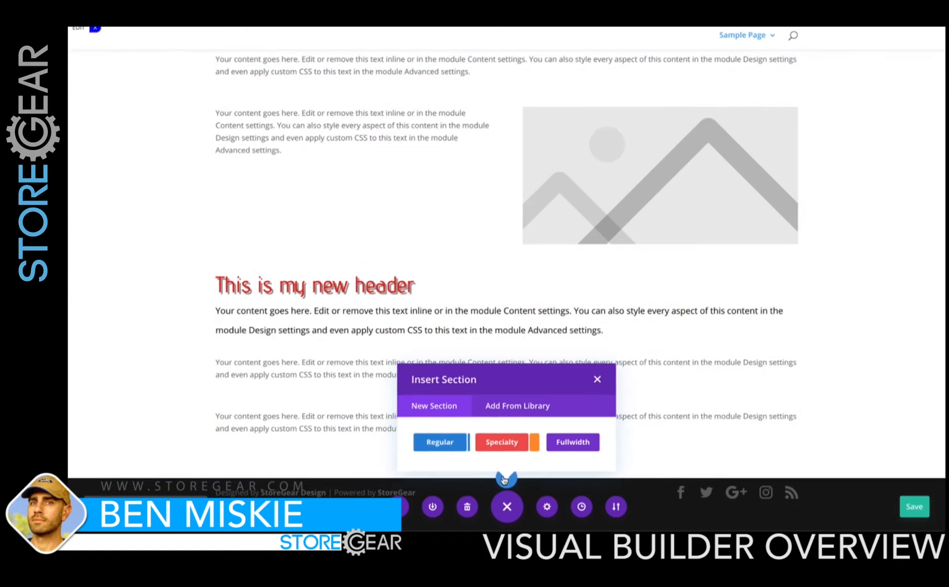
left_click(503, 441)
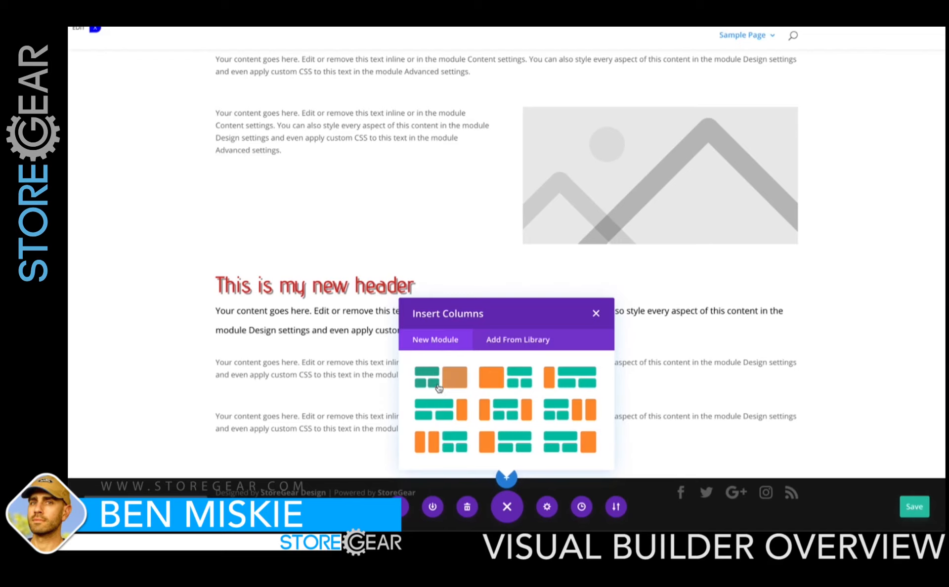
left_click(506, 380)
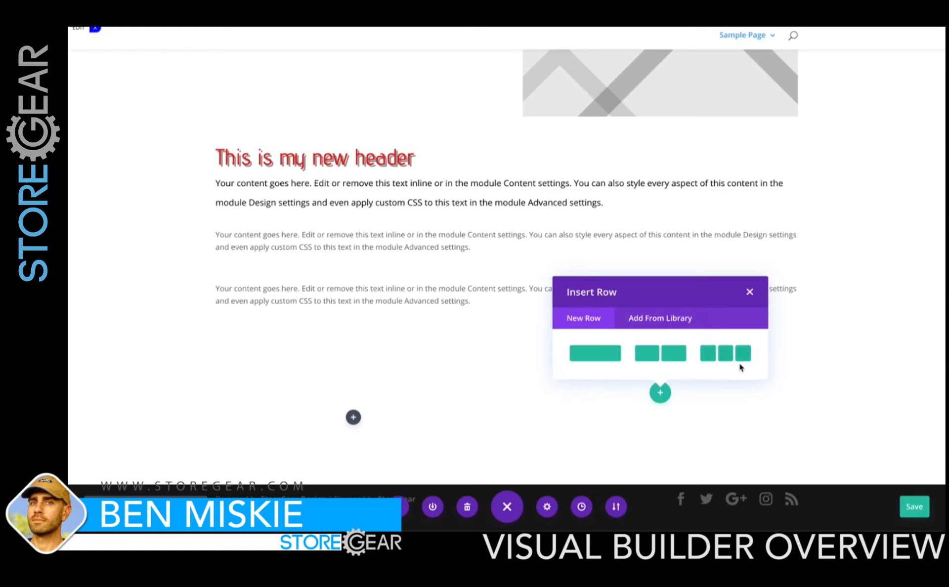
left_click(724, 359)
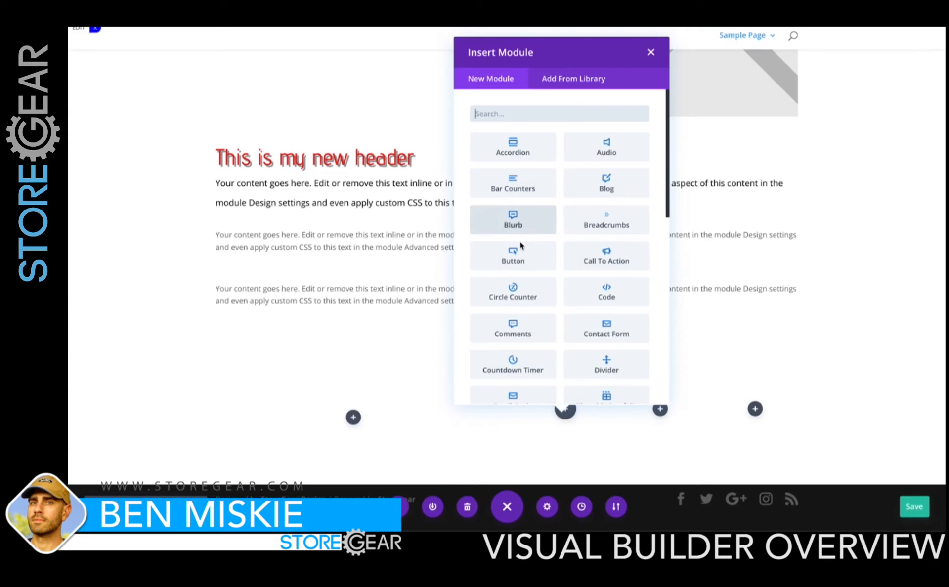
Insert an Image module with the placeholder picture into the first column of the three-column nested row and save its settings.
scroll(581, 302, "down", 3)
scroll(582, 302, "down", 1)
scroll(582, 302, "up", 1)
left_click(581, 297)
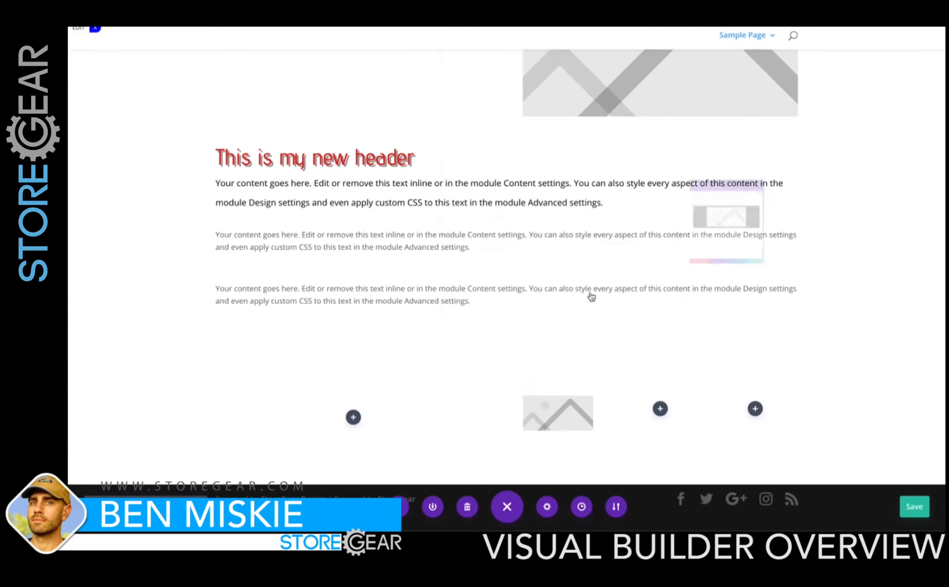
left_click(856, 404)
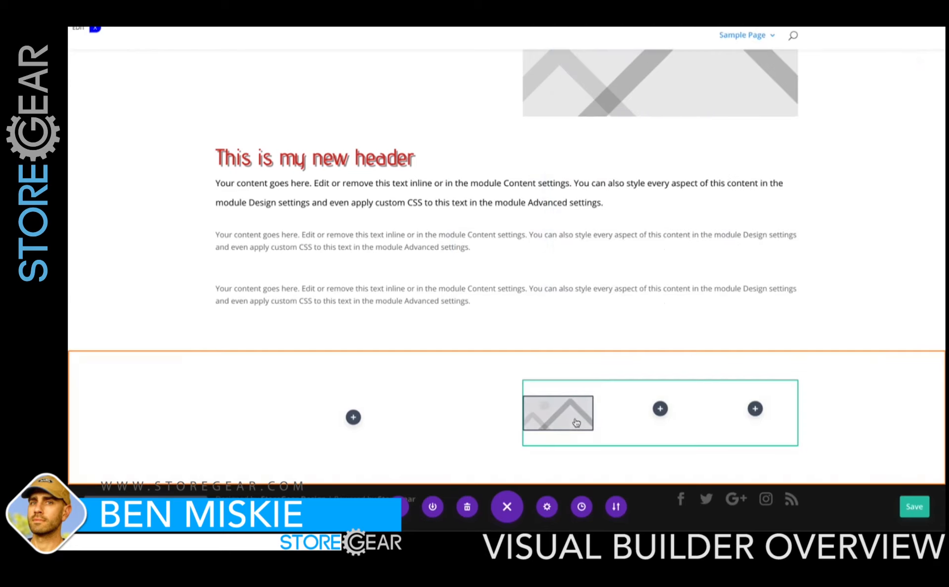
Duplicate the small Image module twice and move the copies into the second and third columns of the nested row.
left_click(549, 403)
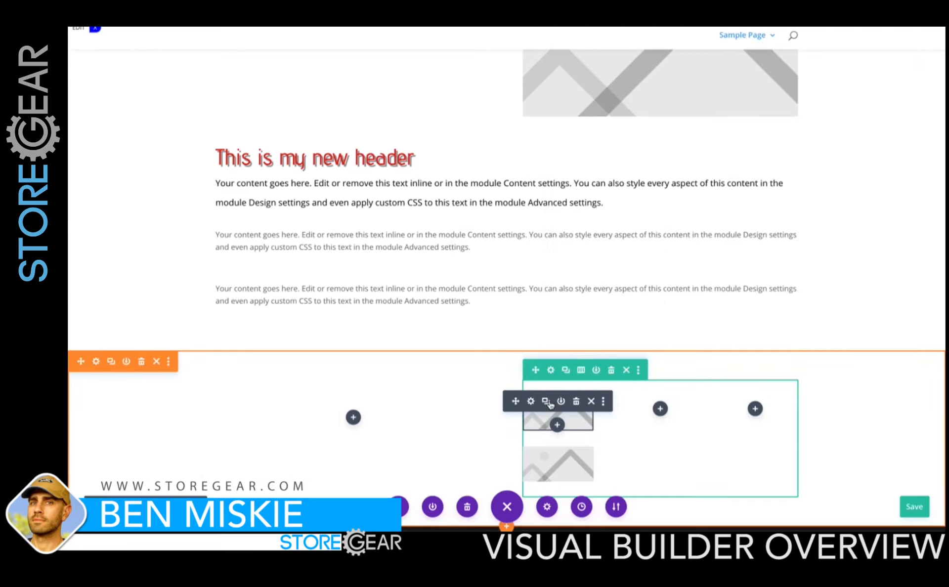
left_click_drag(516, 401, 661, 413)
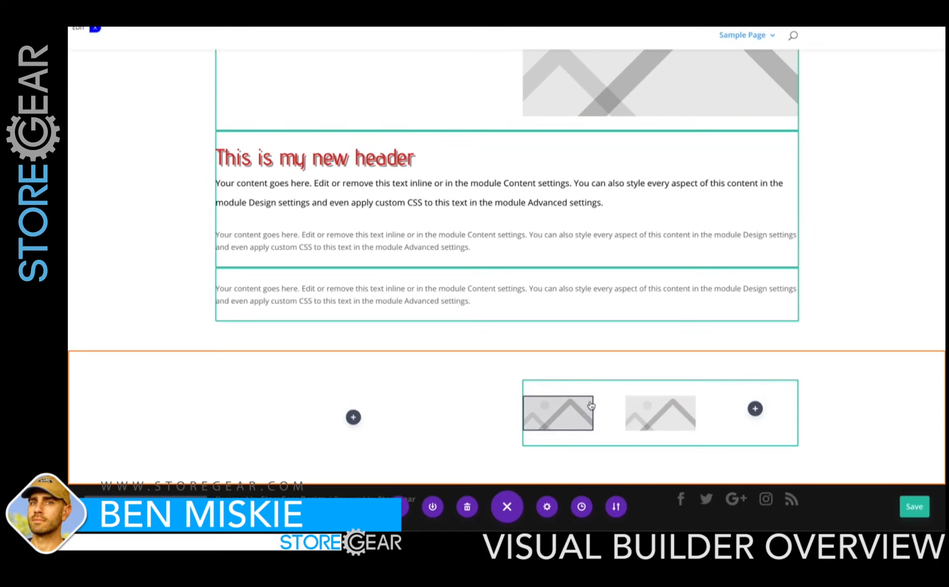
mouse_move(529, 400)
left_click(546, 402)
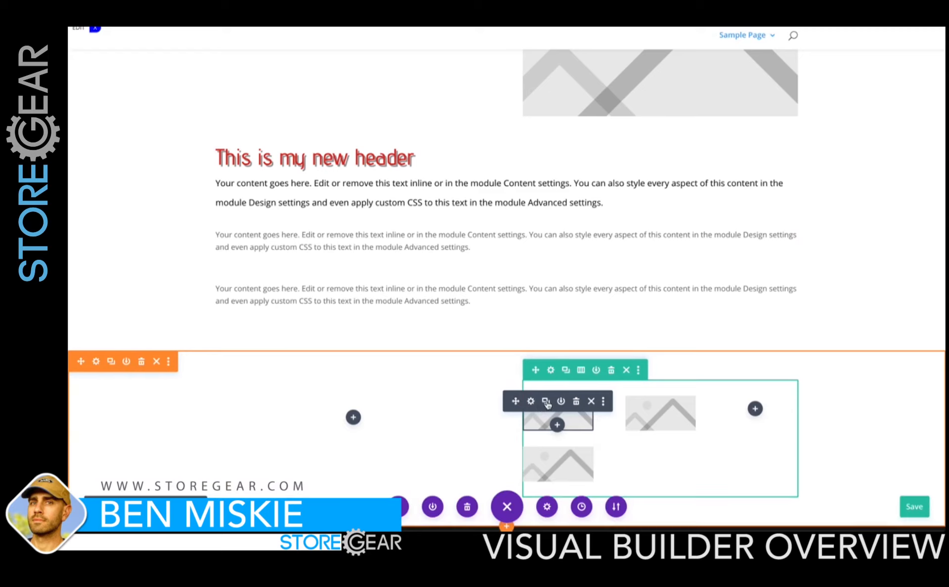
left_click_drag(516, 402, 752, 408)
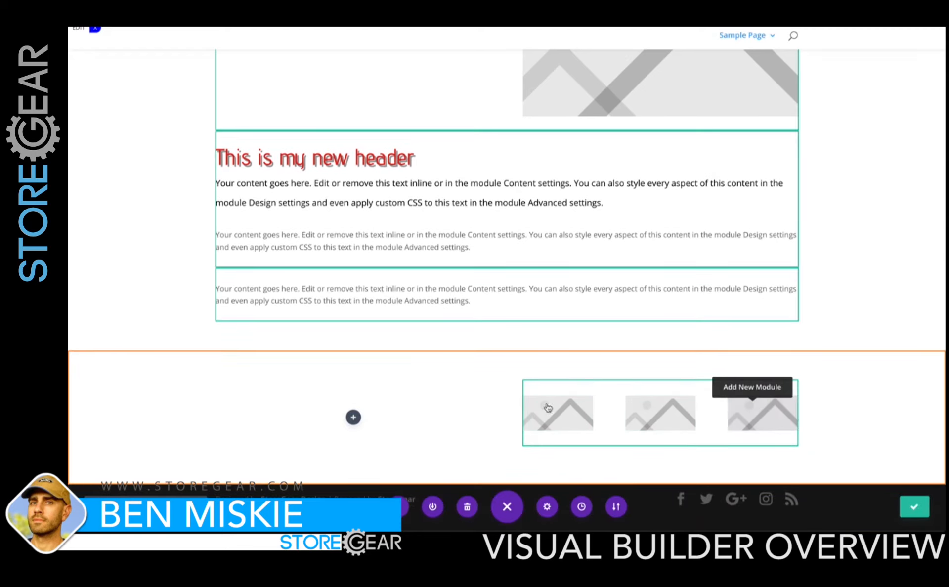
left_click_drag(600, 406, 483, 416)
scroll(454, 421, "down", 1)
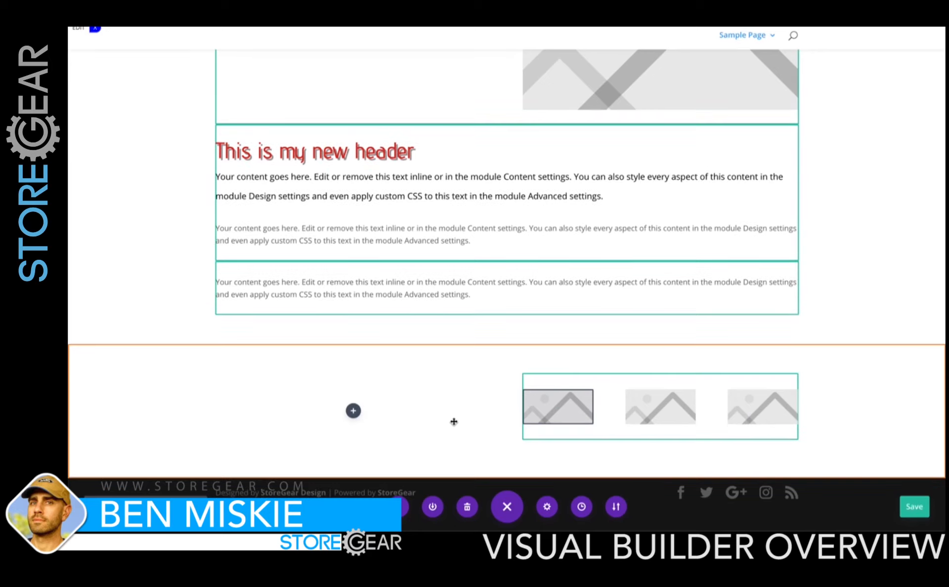
Insert an Image module into the Specialty section's large single column and save its settings.
left_click(353, 410)
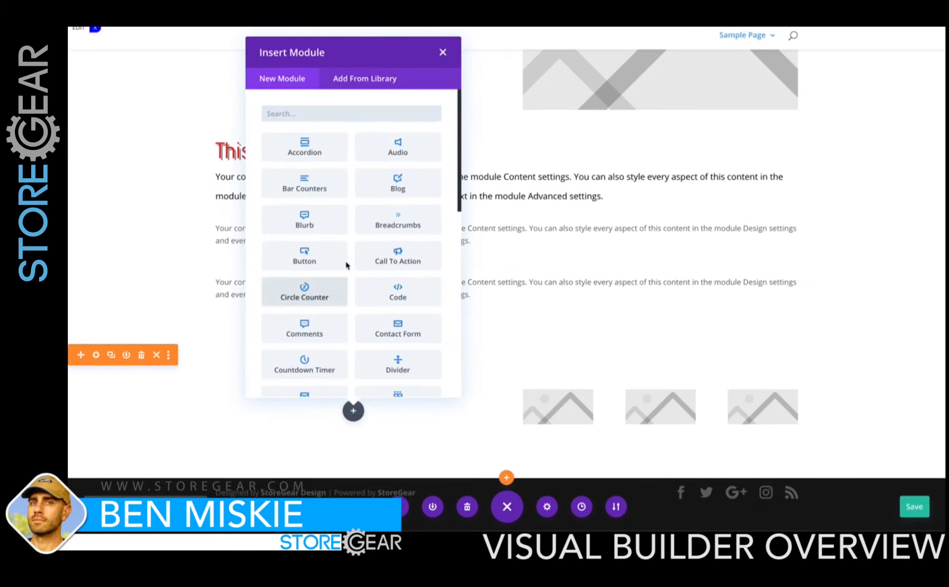
type("im")
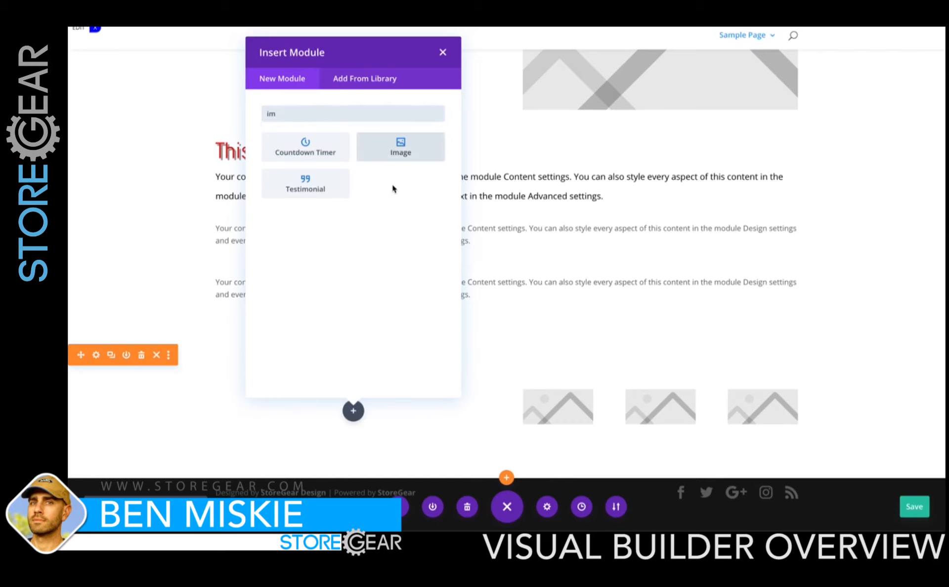
left_click(398, 151)
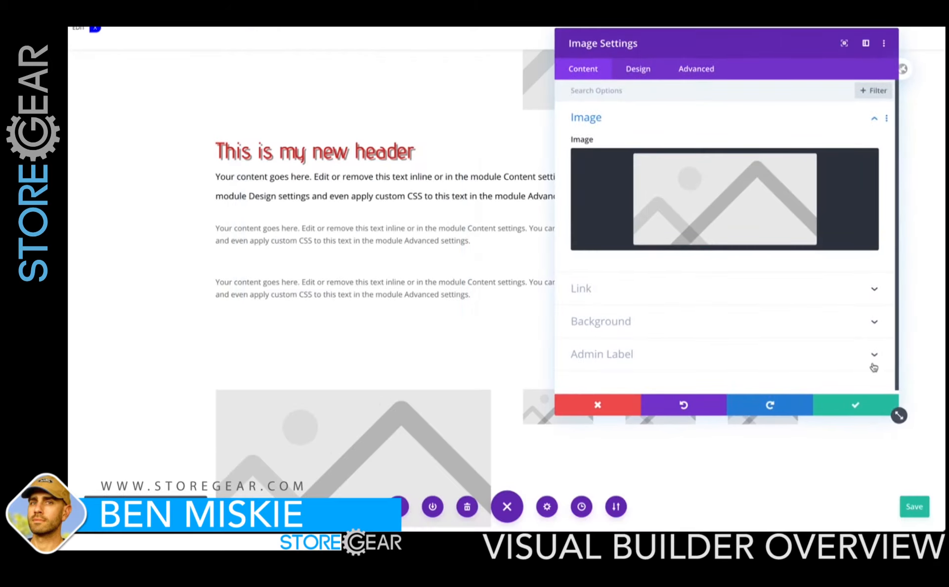
left_click(856, 404)
Add a one-column nested row beneath the three small images and place an Image module in it.
scroll(512, 392, "down", 2)
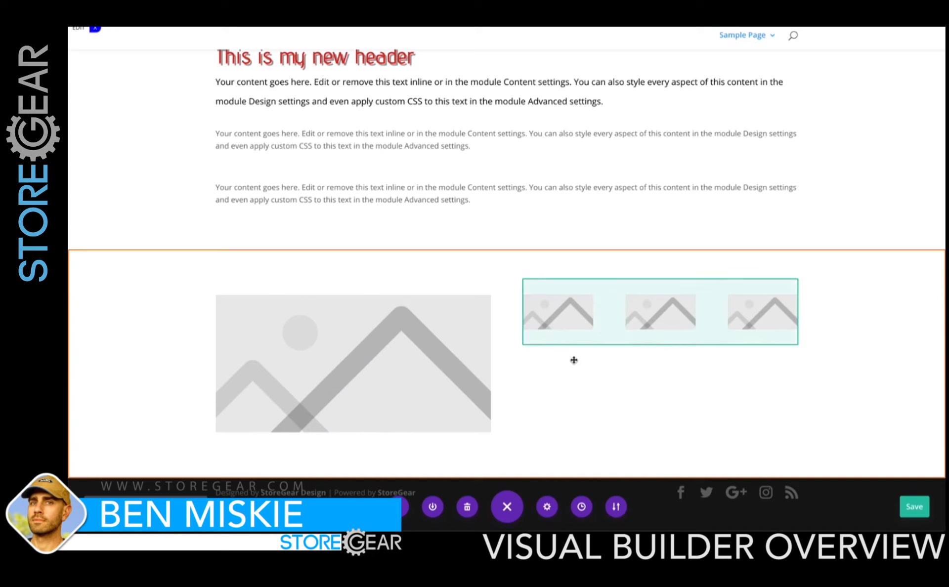
left_click(660, 347)
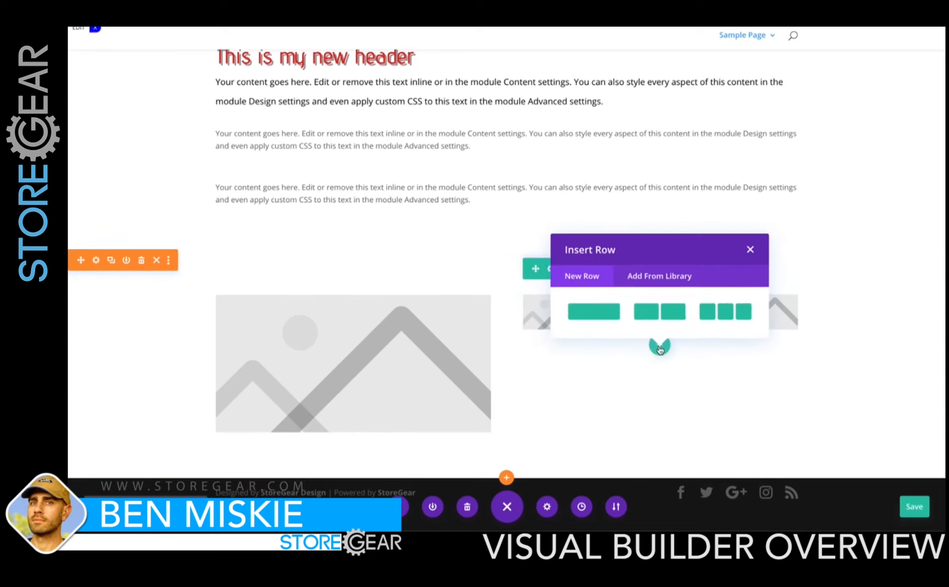
left_click(603, 320)
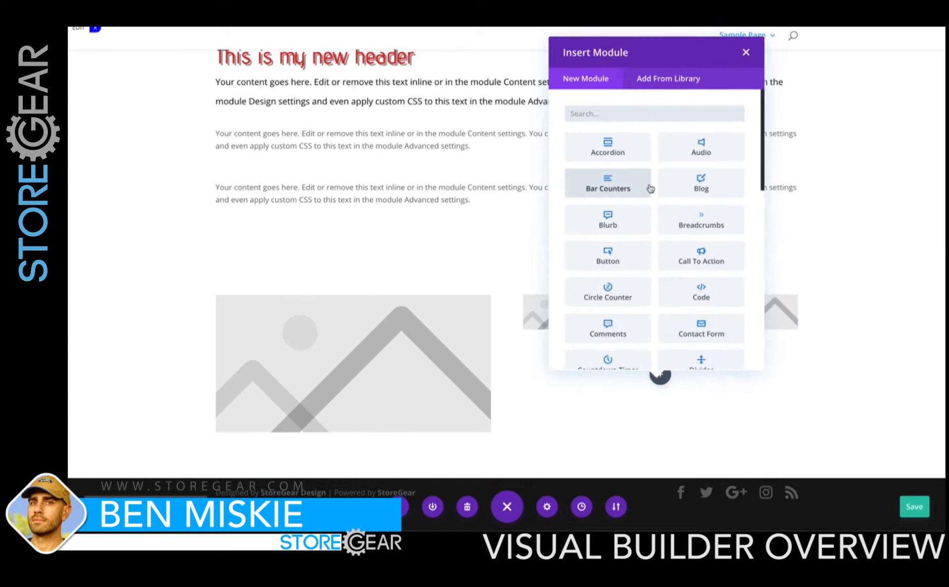
type("ima")
left_click(609, 148)
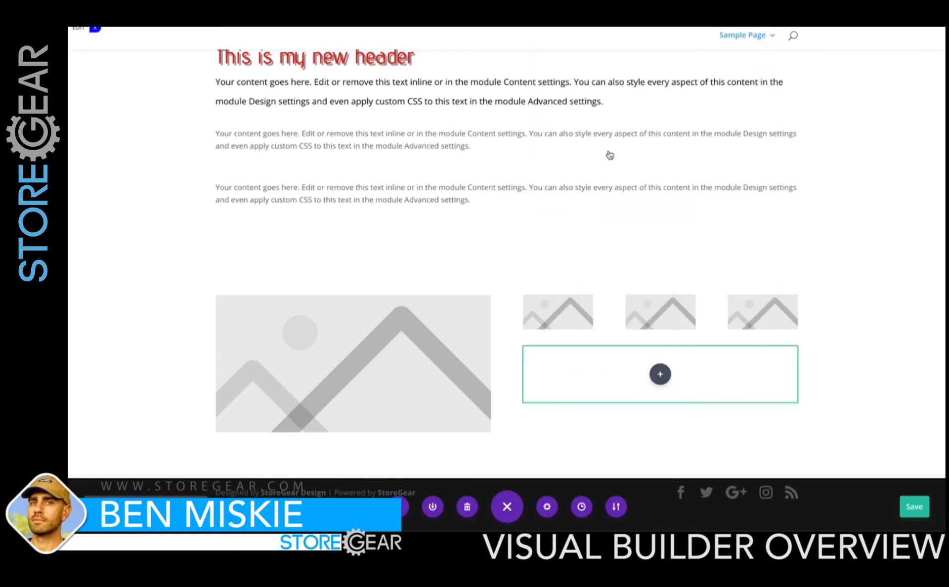
left_click(859, 404)
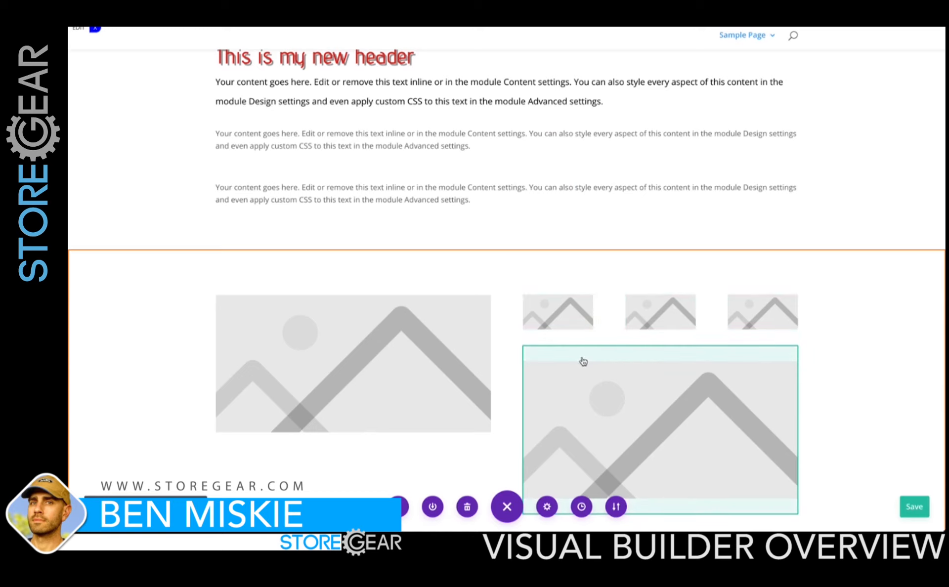
Delete the entire Specialty section with its image layout.
scroll(583, 362, "down", 2)
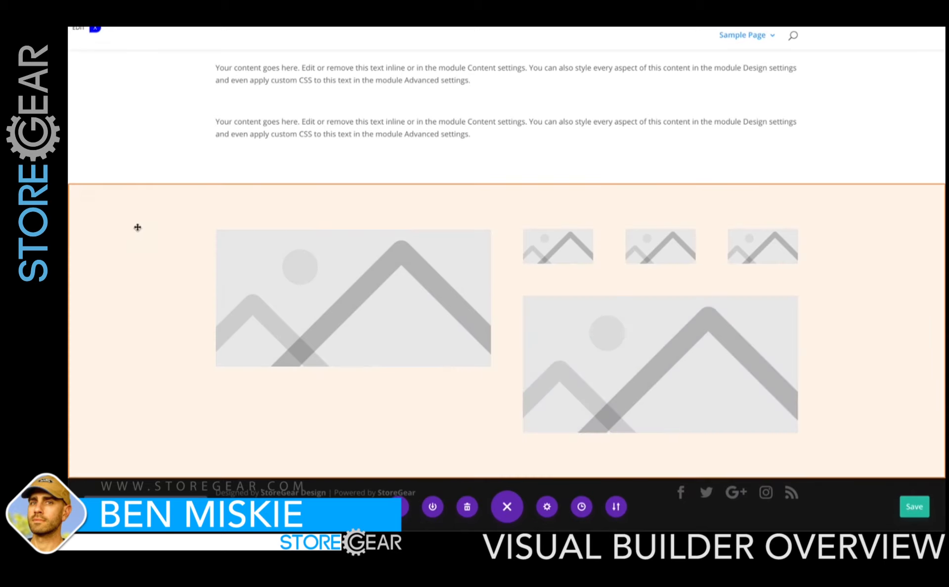
left_click(137, 228)
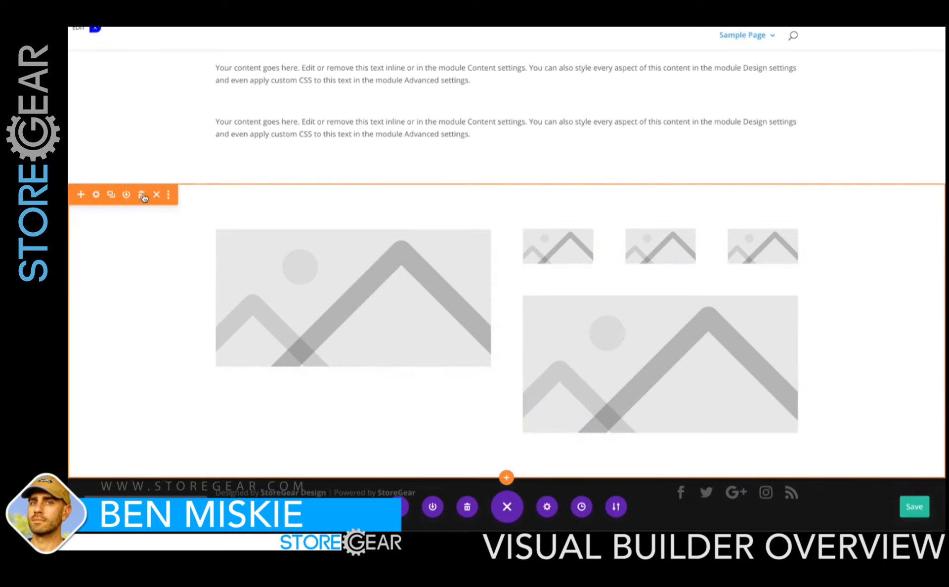
left_click(142, 195)
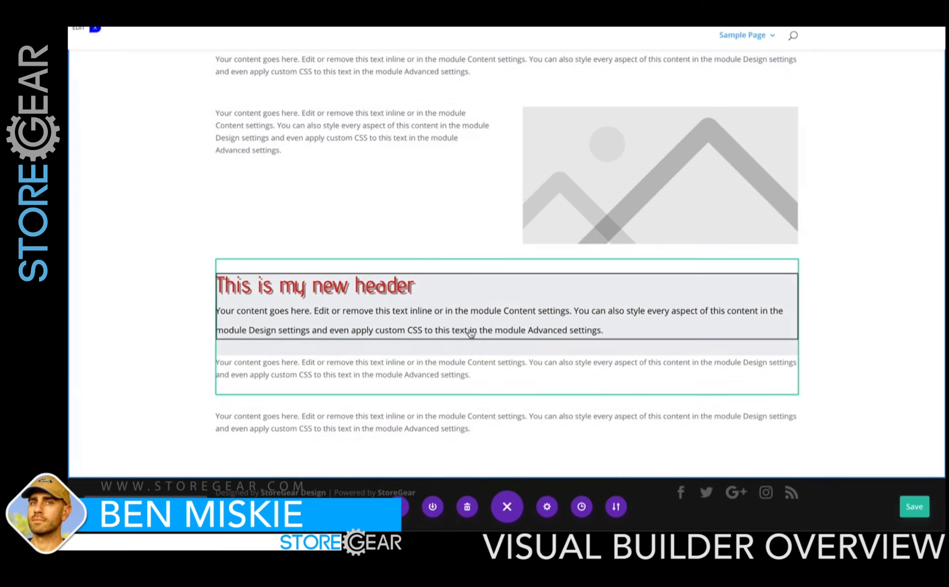
Delete the "This is my new header" Text module.
left_click(474, 319)
left_click(526, 278)
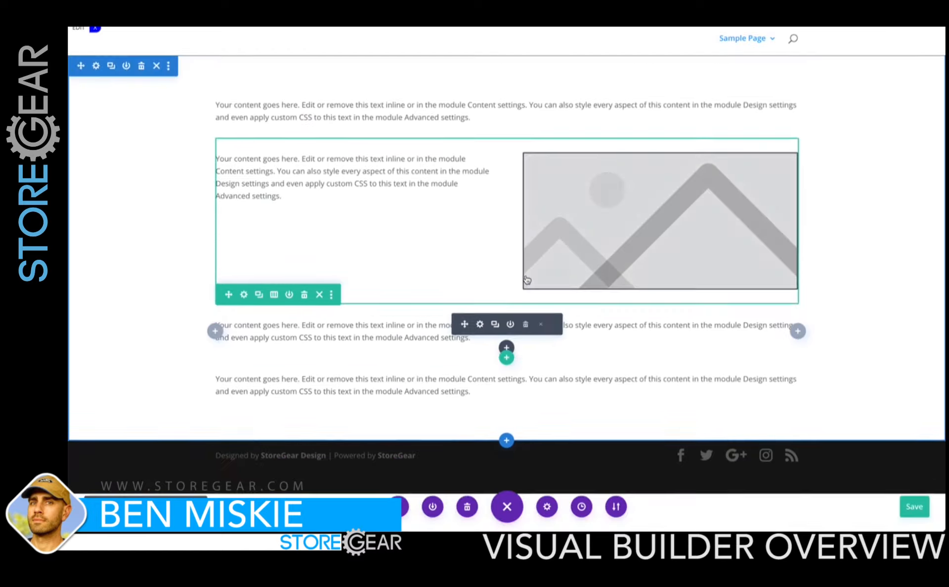
Insert a Button module directly beneath the first full-width Text module below the image.
left_click(506, 356)
scroll(468, 304, "down", 2)
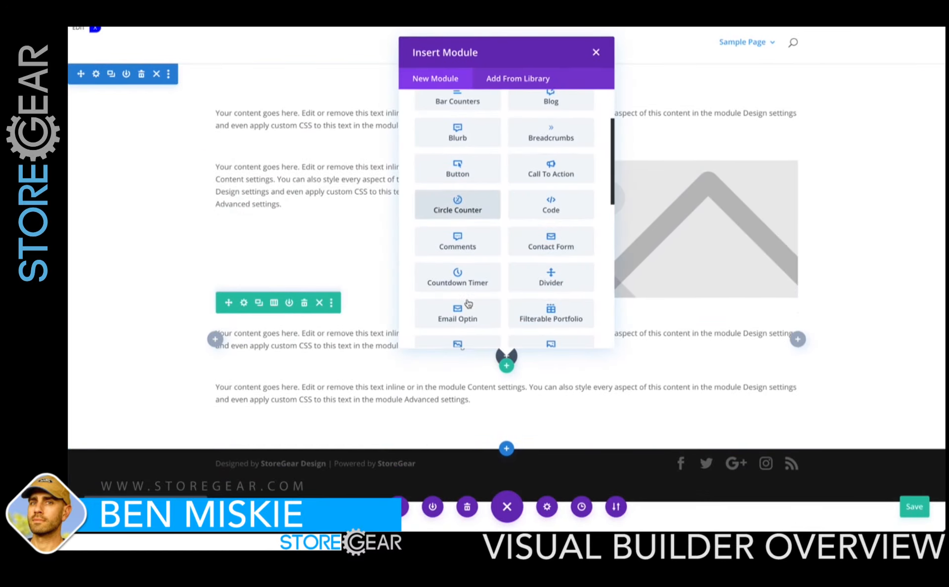
left_click(458, 169)
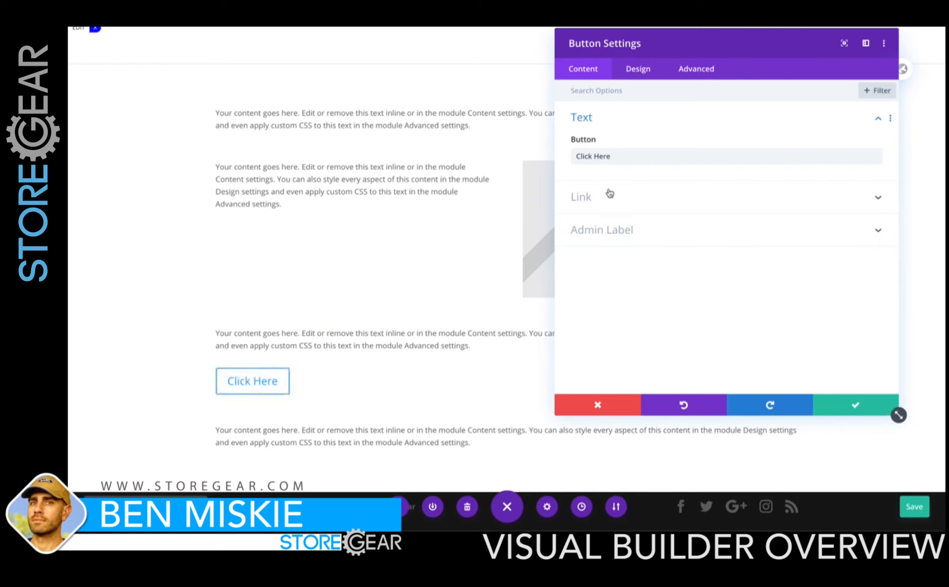
Change the button's text to "Click Me Now!!!" after viewing its link options.
left_click(626, 202)
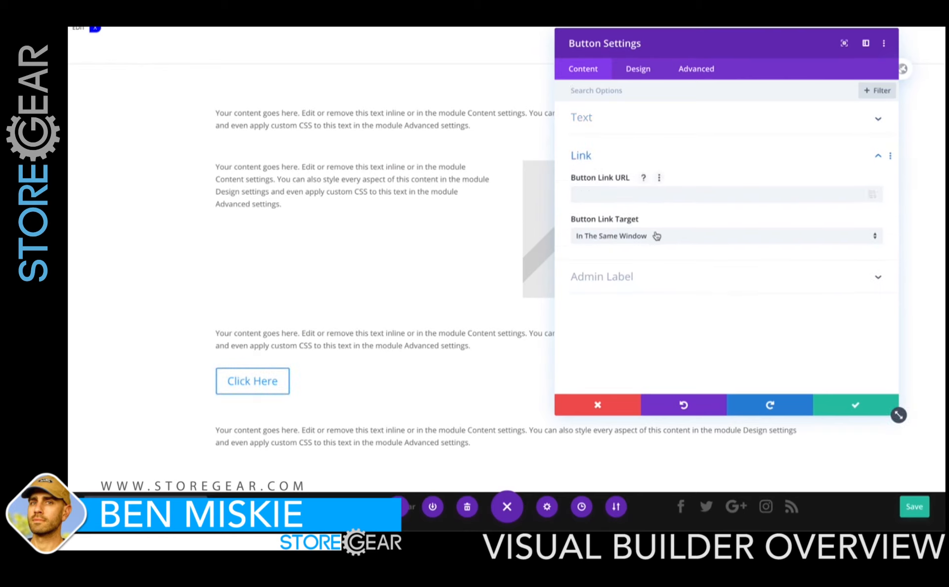
left_click(625, 126)
left_click_drag(620, 158, 537, 151)
type("Click m")
key("BackSpace")
type("Me NOW")
key("BackSpace")
key("BackSpace")
type("ow!!!")
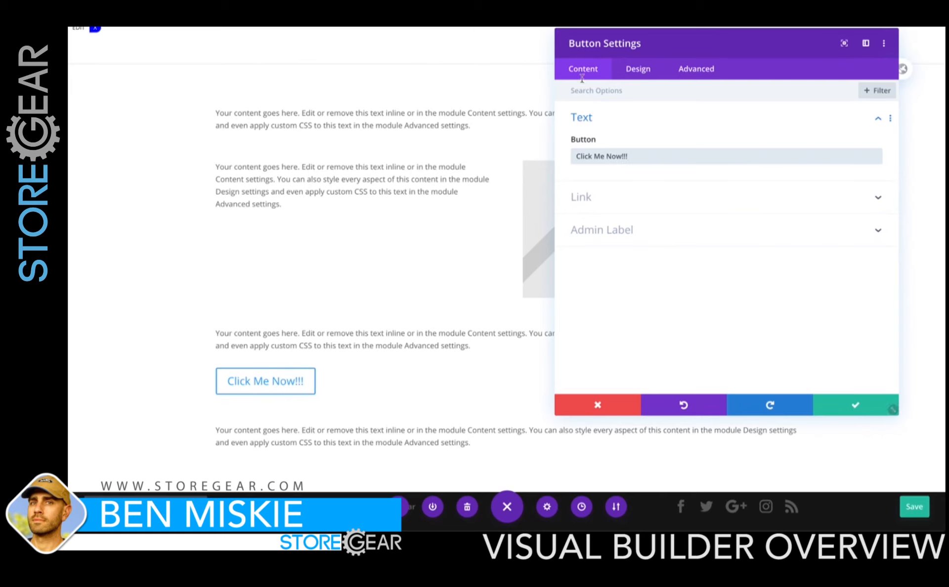
Try the centre and right alignments for the button and finish with left alignment.
left_click(642, 72)
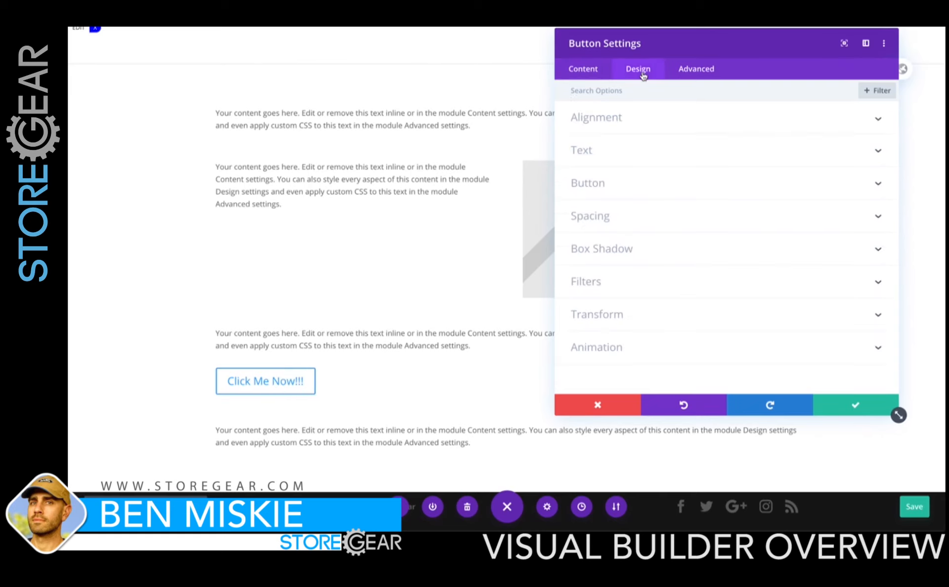
left_click(597, 118)
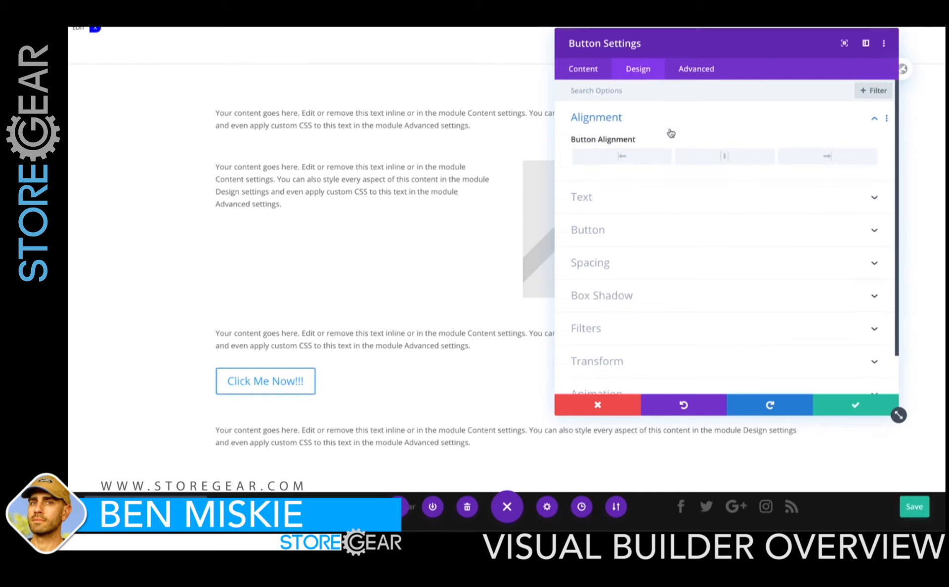
left_click_drag(704, 52, 760, 44)
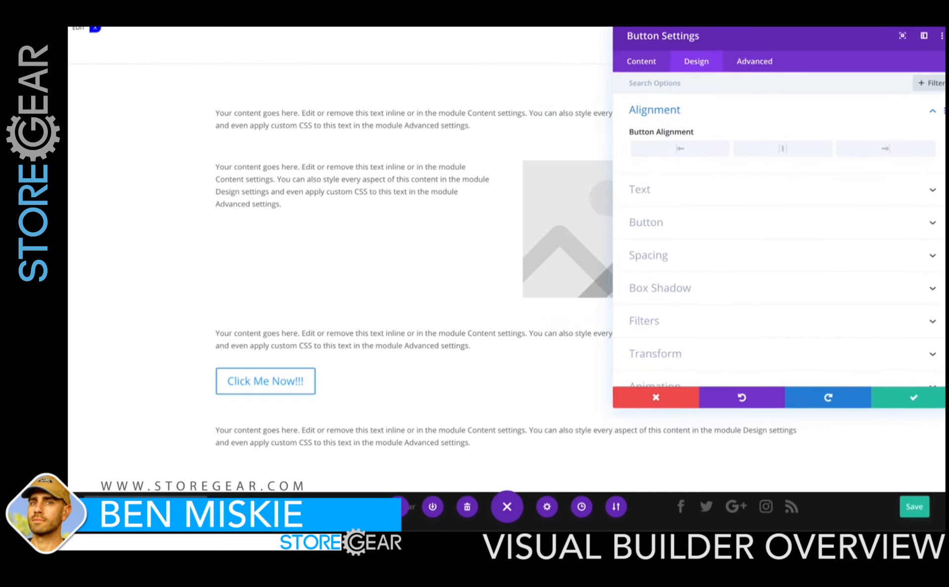
left_click(782, 148)
left_click(719, 154)
left_click(876, 147)
left_click(695, 154)
Set the button's padding to 48px top, 46px bottom and a linked 53px for the left and right sides.
left_click(692, 199)
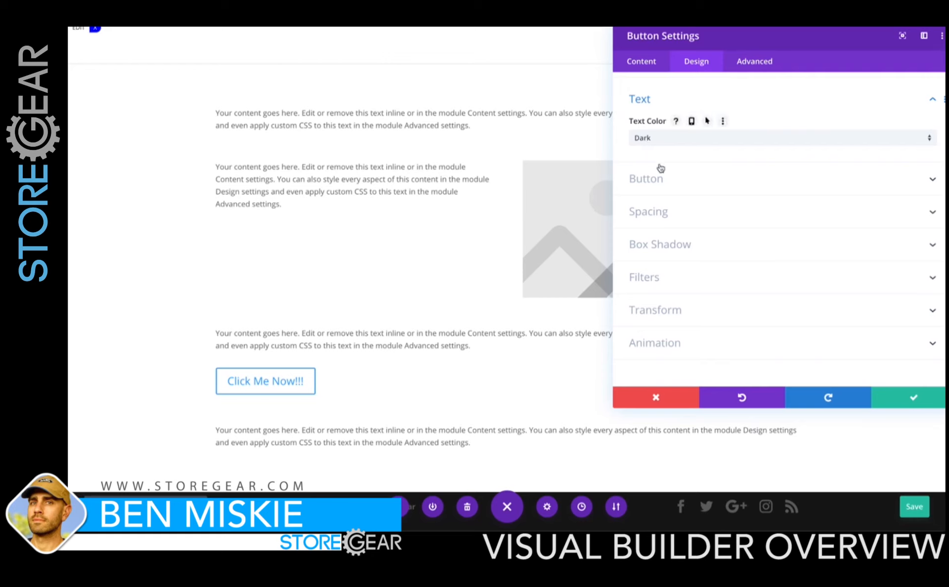
left_click(669, 219)
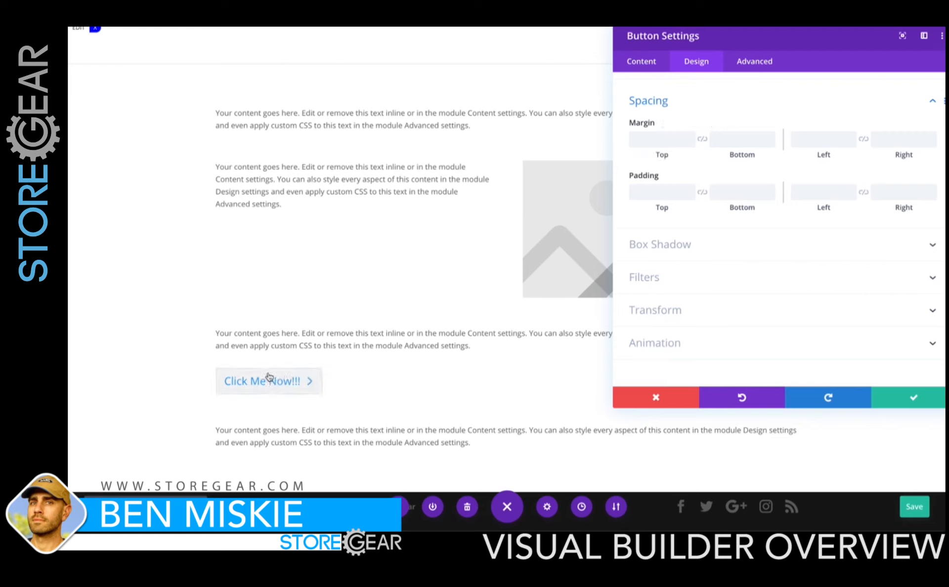
left_click_drag(661, 207, 836, 208)
left_click(863, 192)
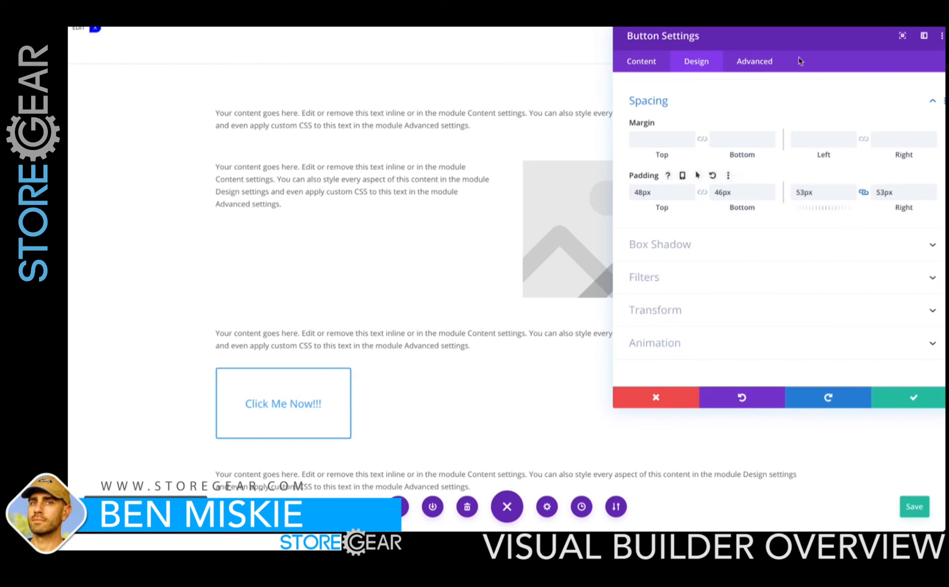
Try the thick outline box shadow on the button and finish with the soft bottom shadow at 12px vertical offset and 18px blur.
left_click(709, 250)
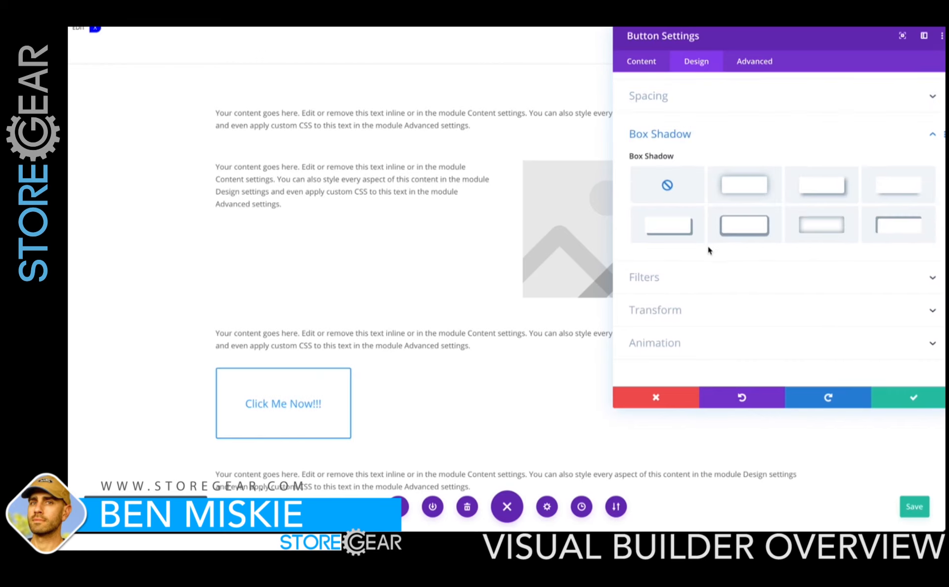
left_click(892, 192)
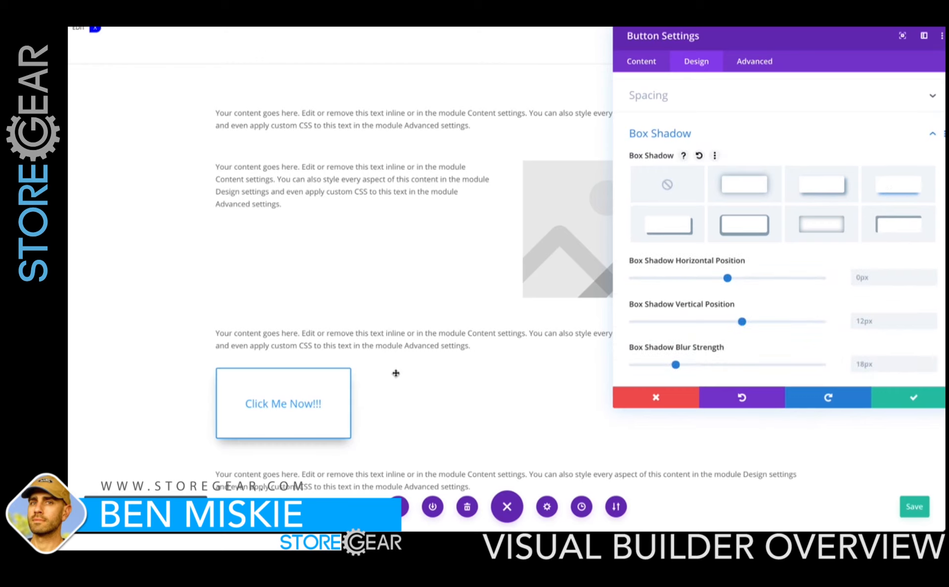
left_click(744, 226)
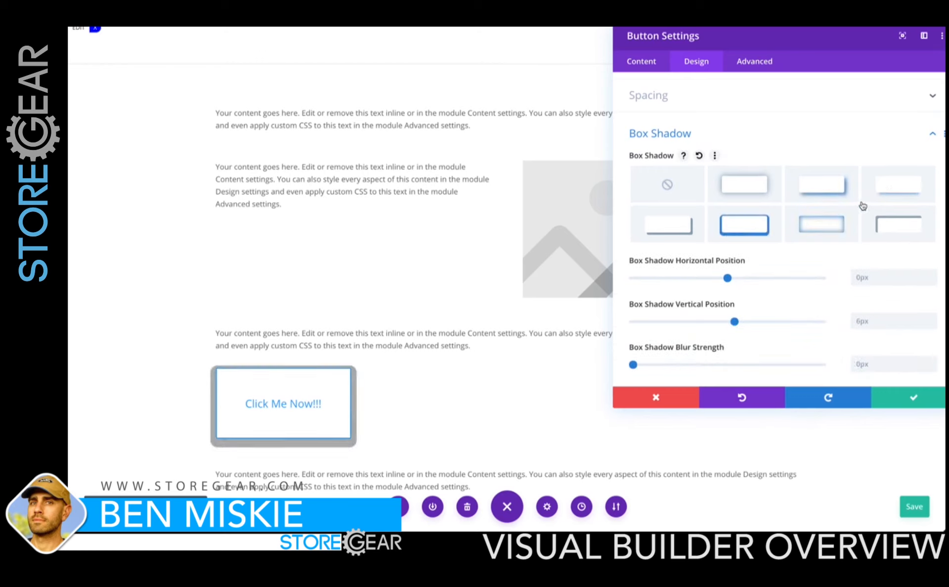
left_click(745, 190)
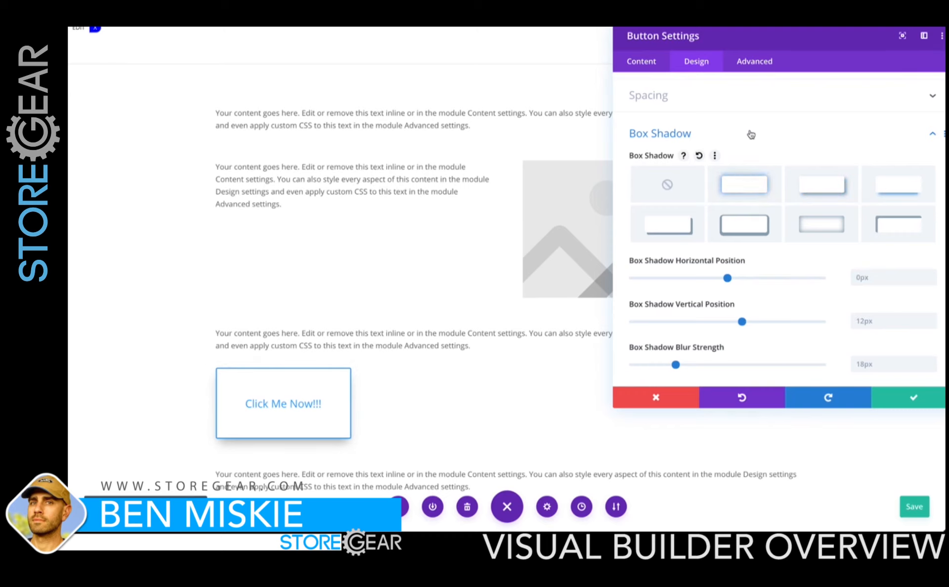
left_click(749, 133)
Enable custom styles for the button and give it a red background with white (#ffffff) text.
left_click(744, 183)
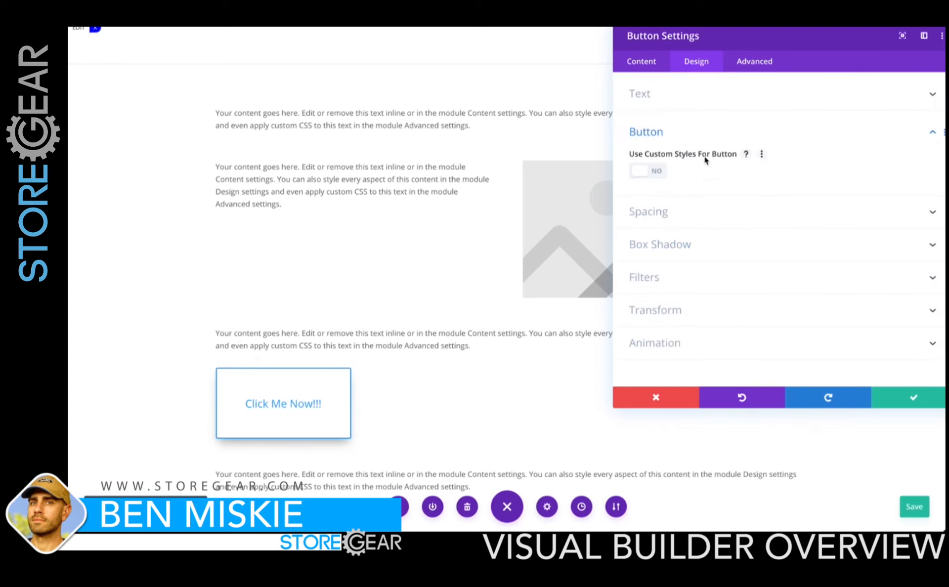
left_click(648, 173)
scroll(796, 241, "down", 2)
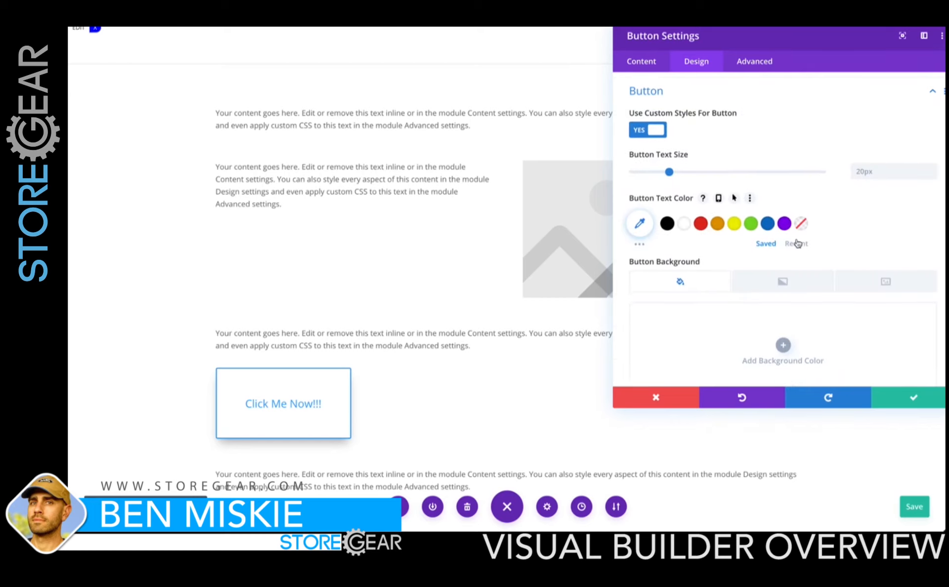
scroll(796, 242, "down", 1)
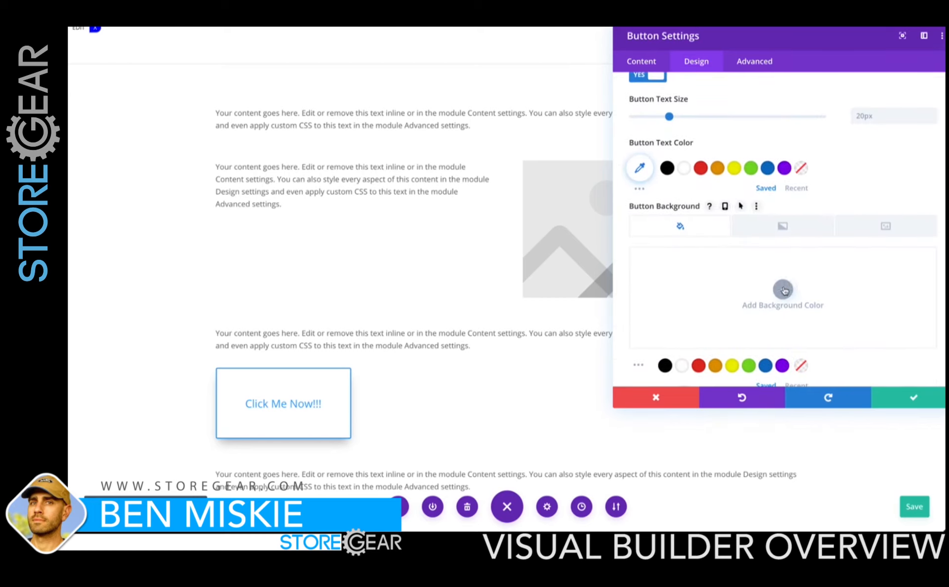
left_click(698, 365)
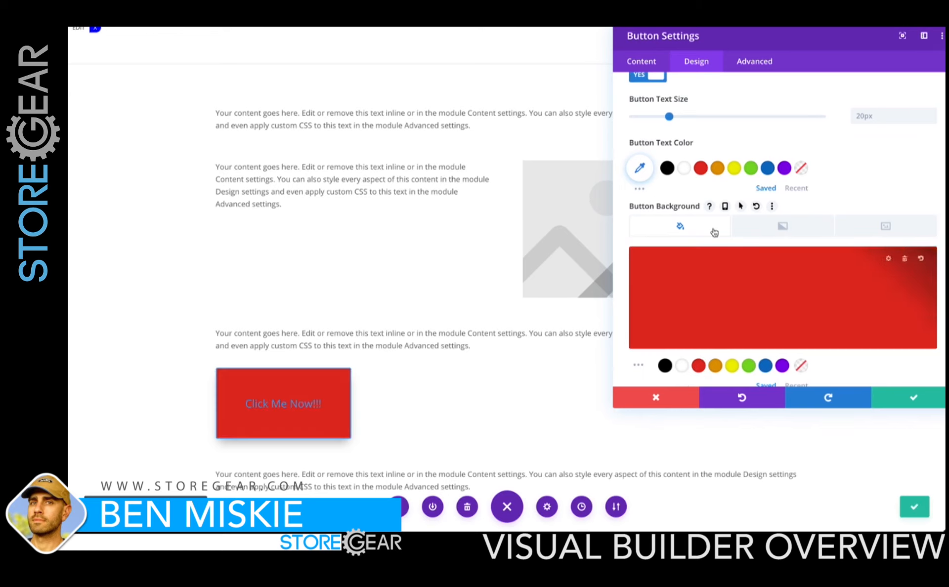
left_click(684, 169)
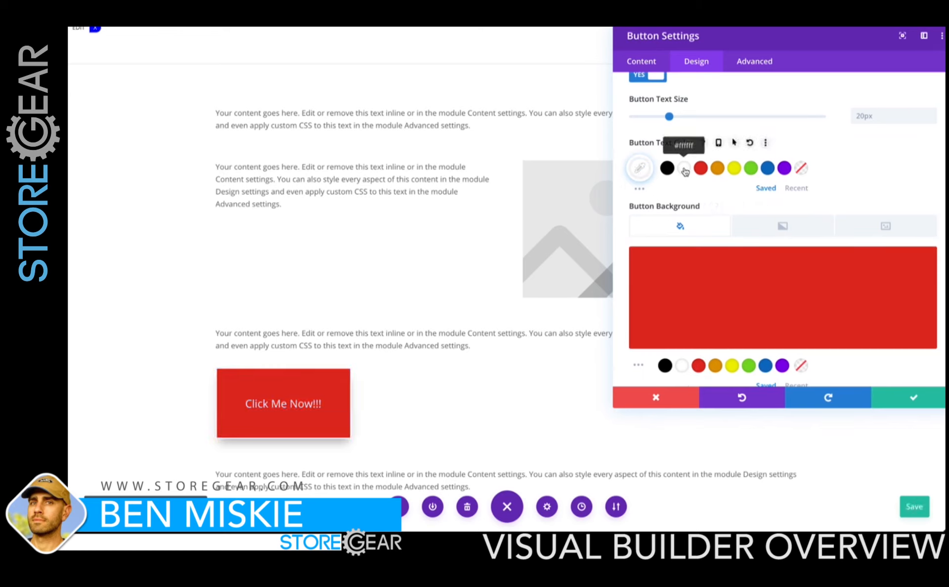
Set the button's text size to 39px and its border color to red (#e02b20).
left_click_drag(669, 116, 708, 123)
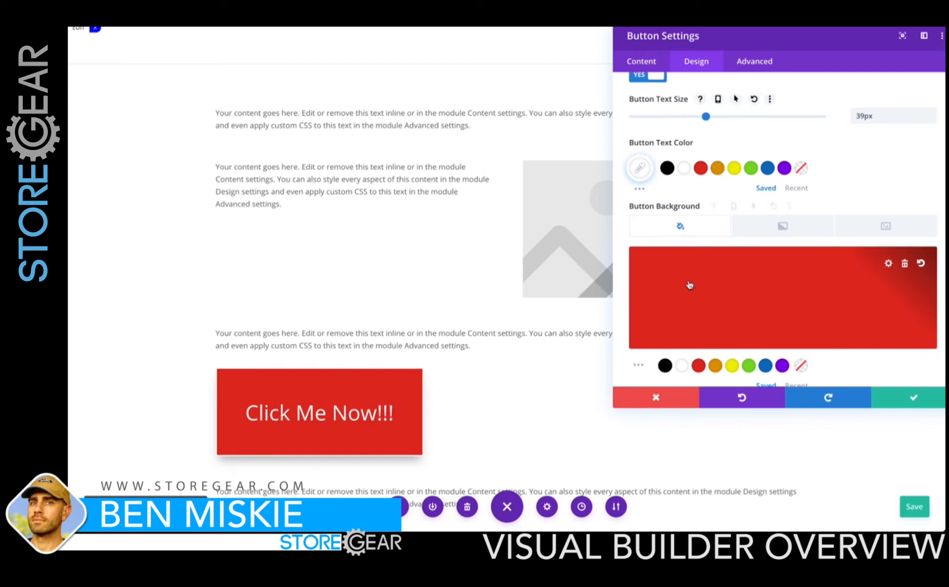
scroll(692, 270, "down", 4)
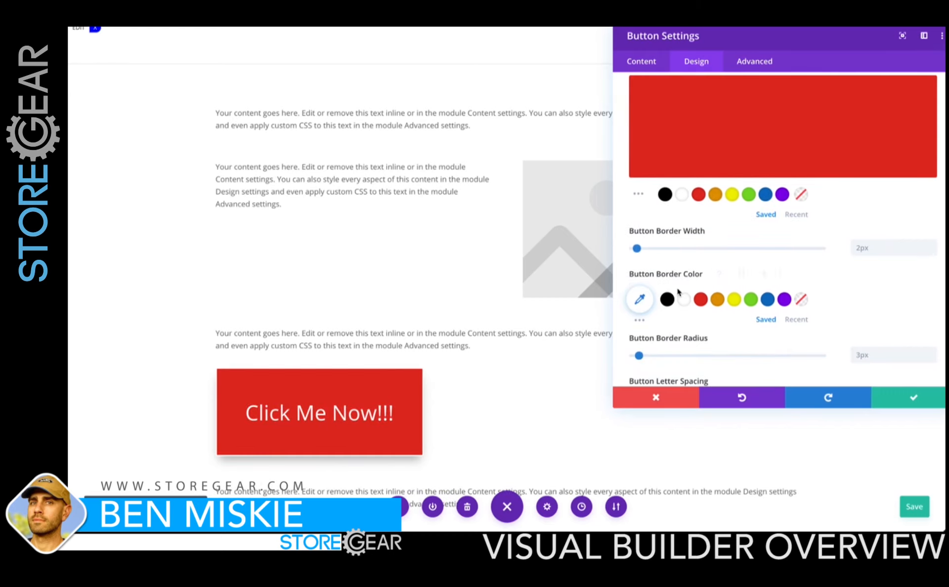
left_click(700, 299)
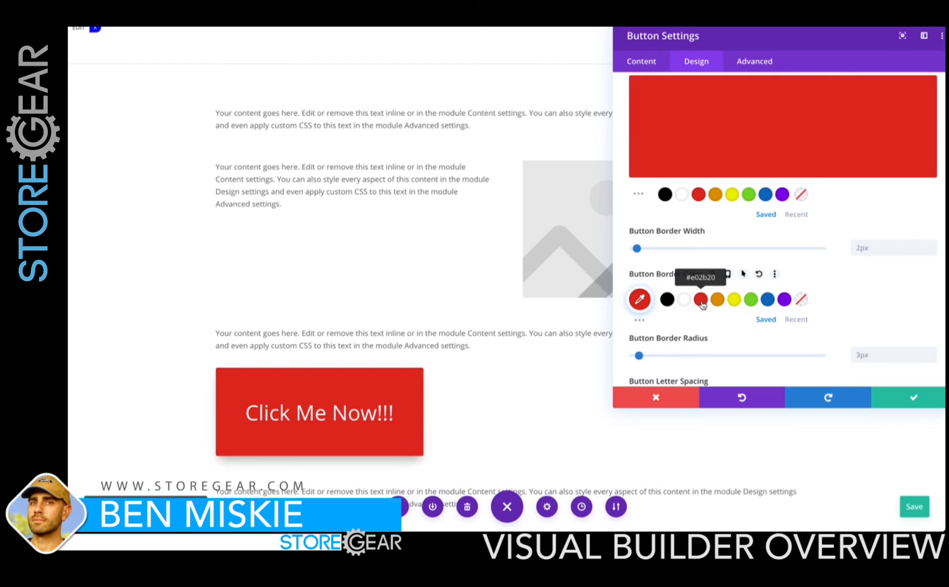
scroll(693, 322, "down", 1)
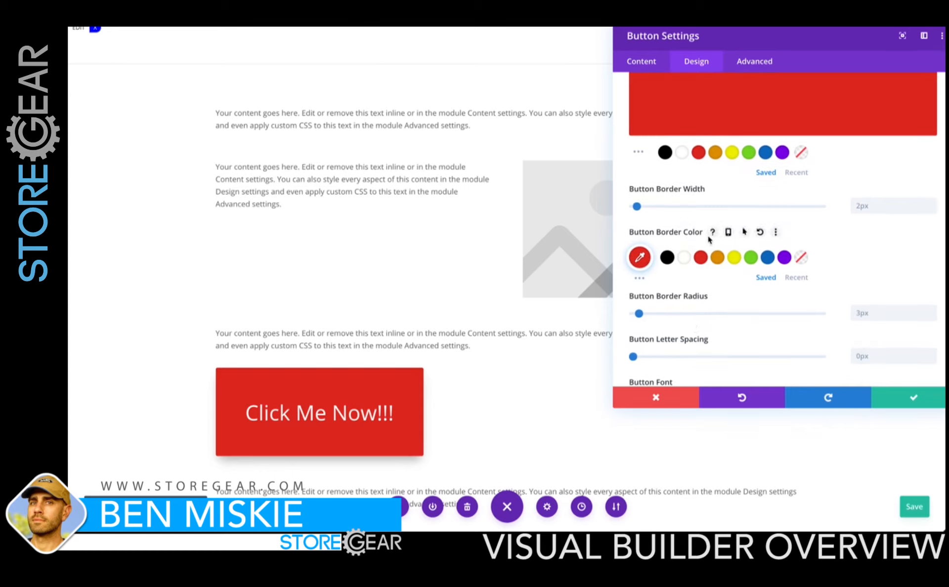